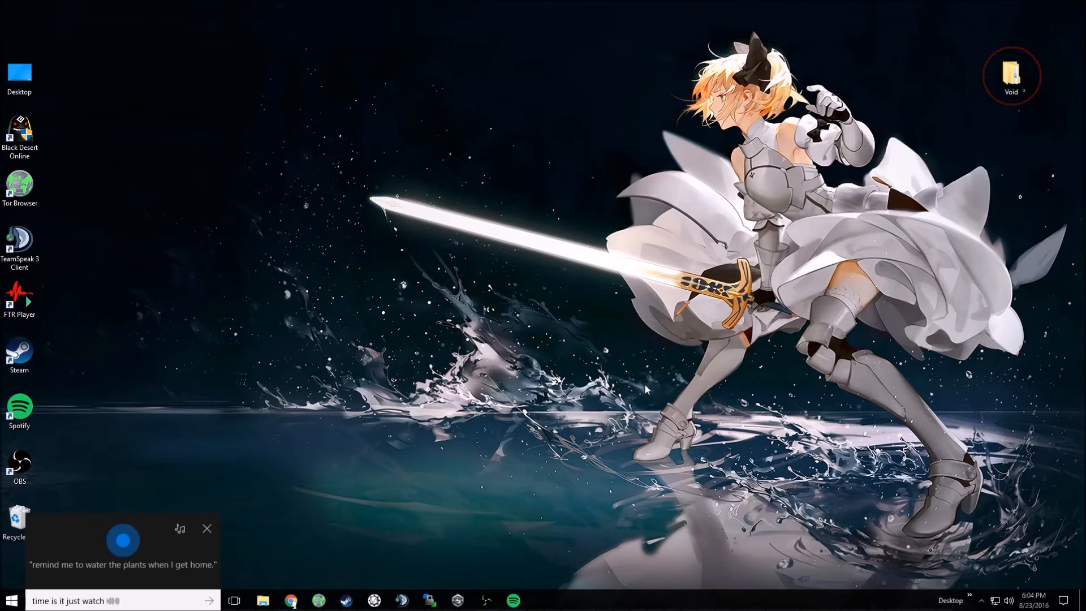
Dismiss the voice assistant and look through the Void folder's 1. Required subfolders, including the contents of 3. Void Theme.
click(207, 529)
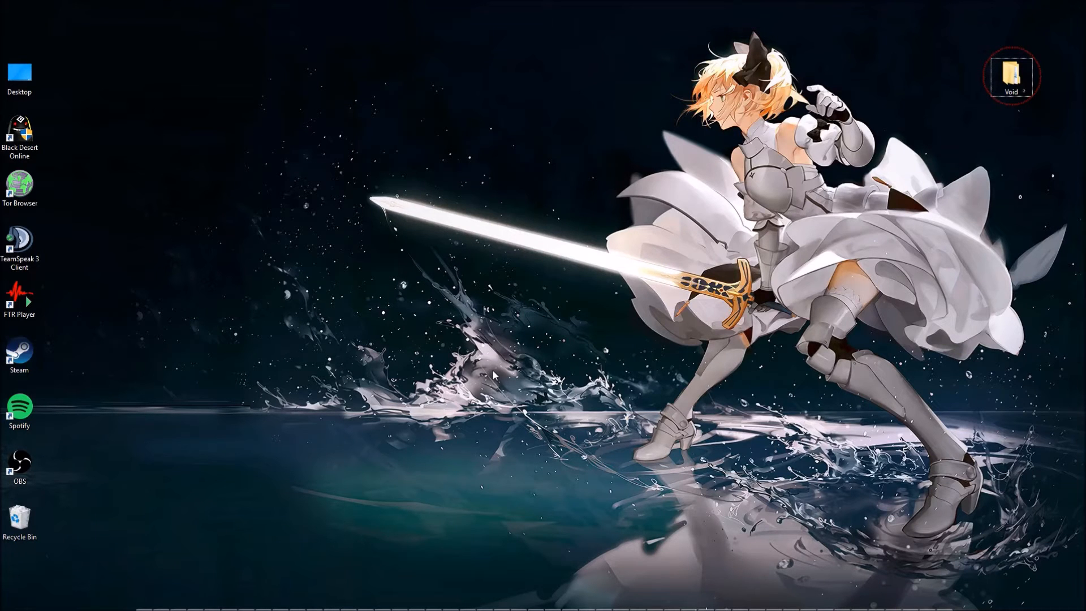
double_click(991, 80)
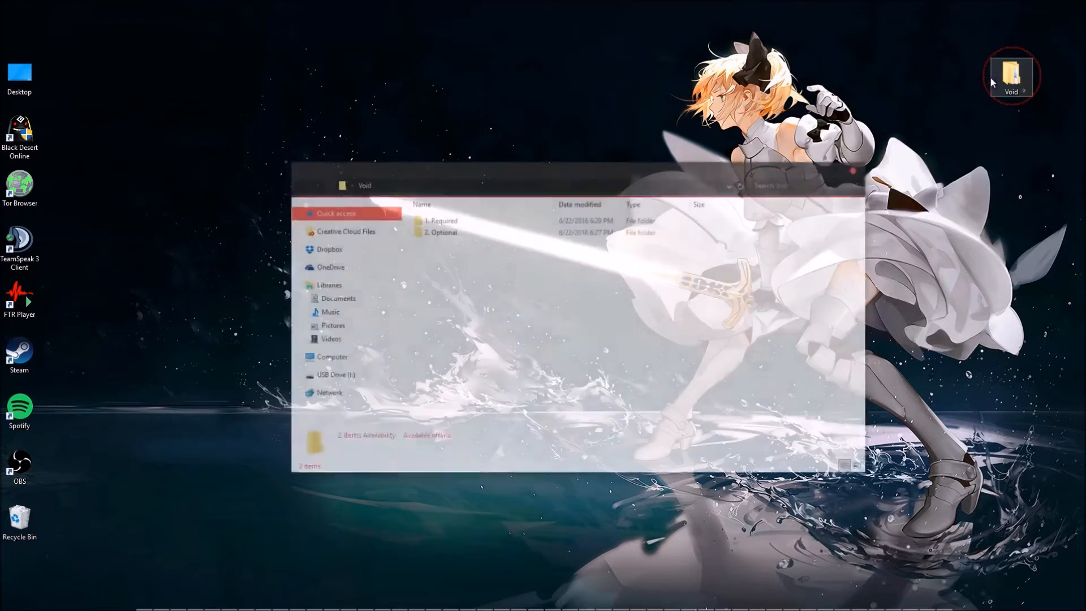
double_click(442, 222)
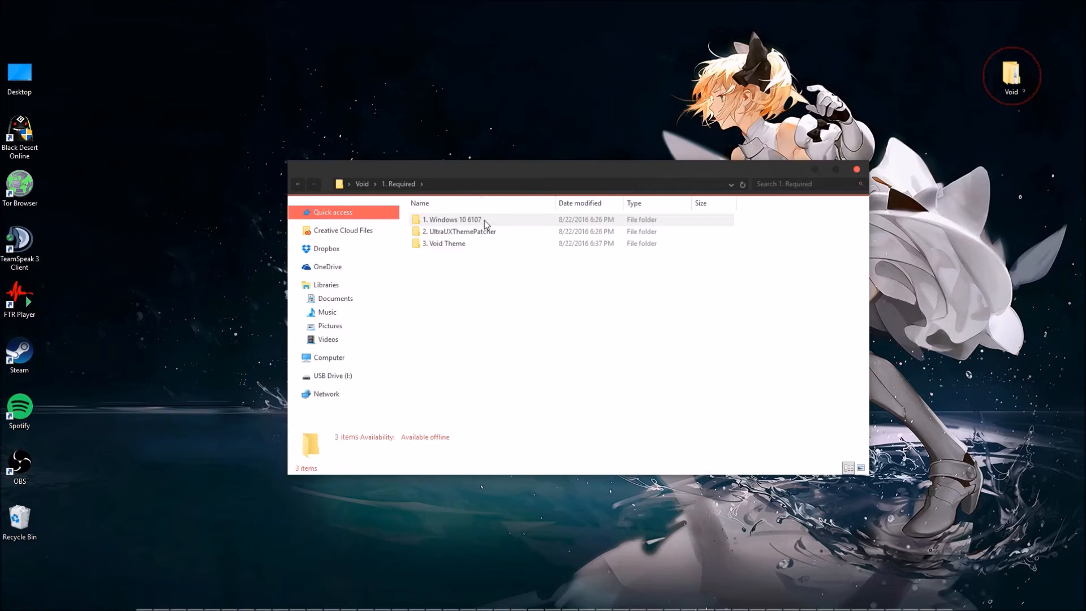
click(487, 220)
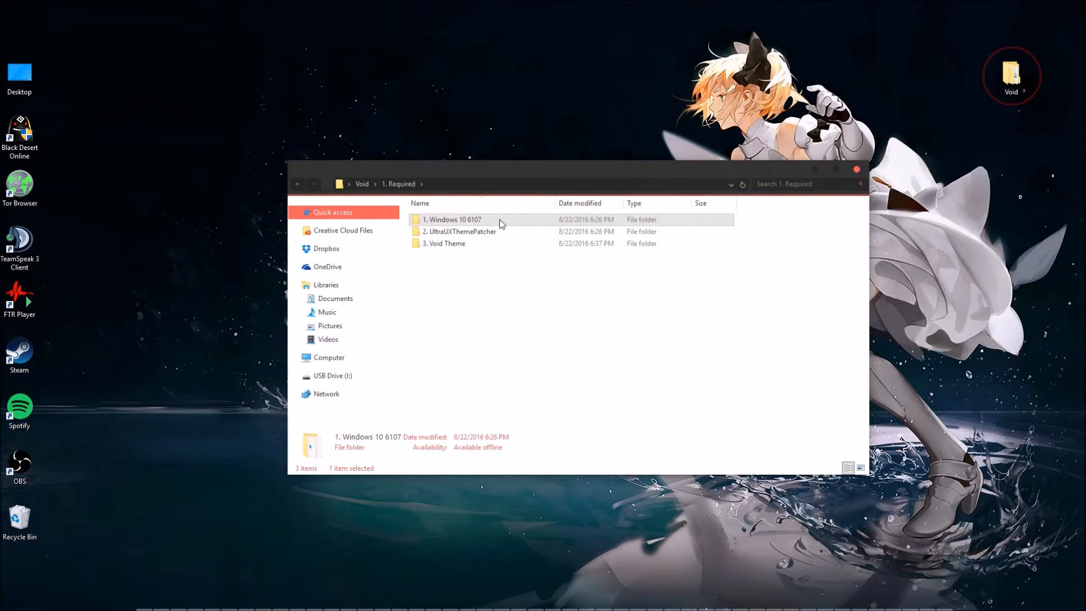
click(504, 227)
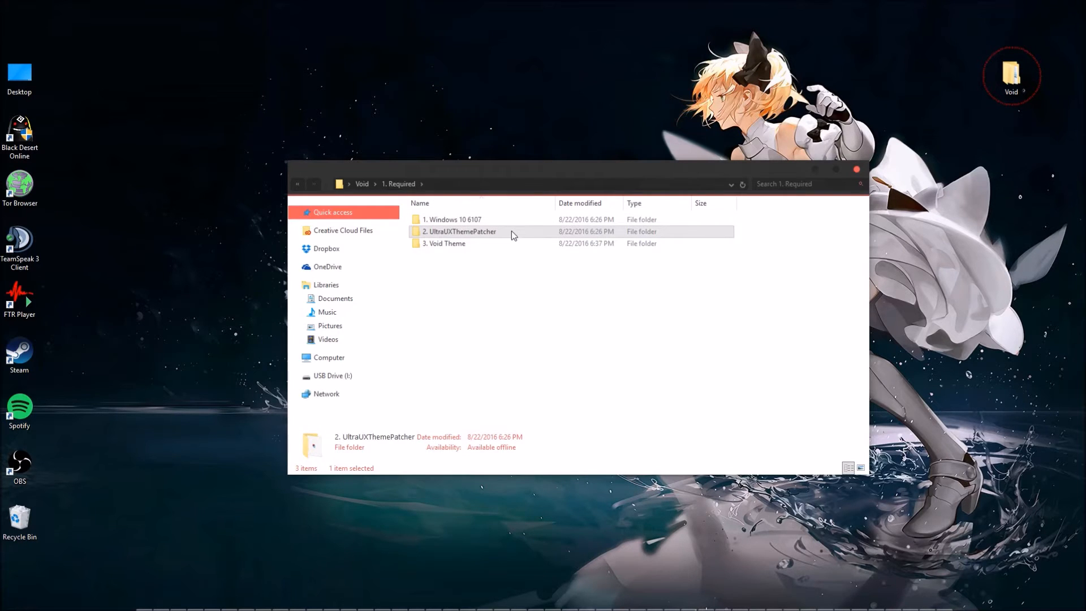
double_click(495, 244)
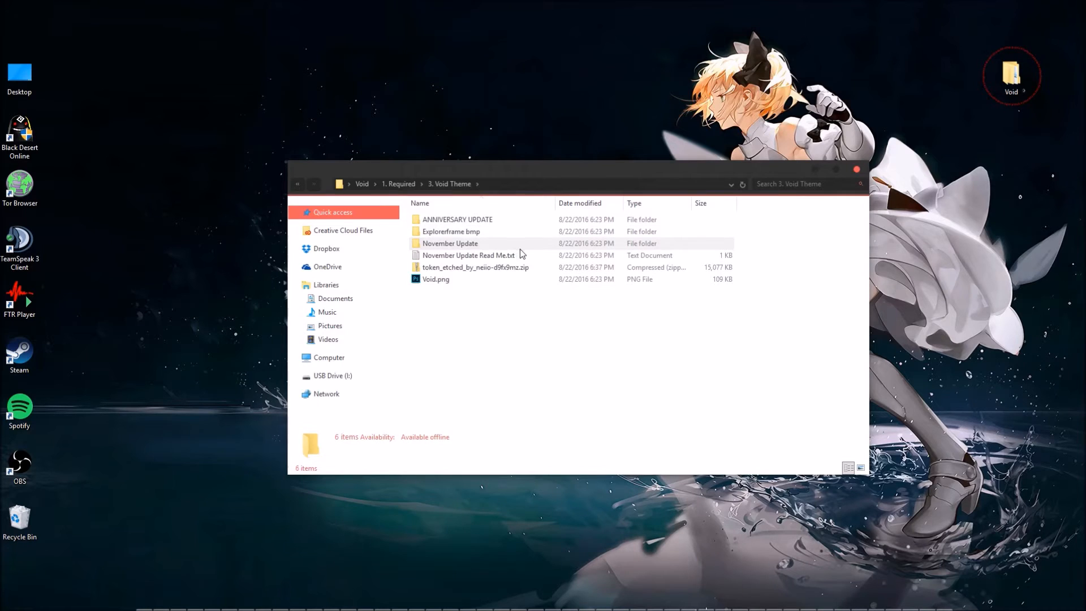
click(524, 221)
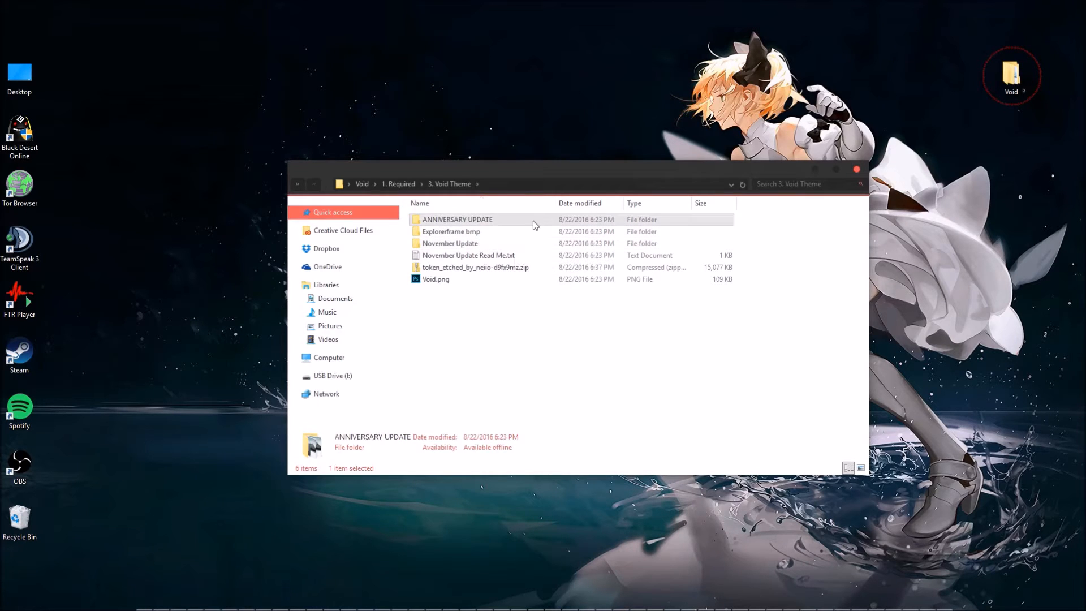
Look at the installer in the 2. UltraUXThemePatcher folder, and return to the 1. Required folder.
click(298, 183)
double_click(467, 231)
click(481, 220)
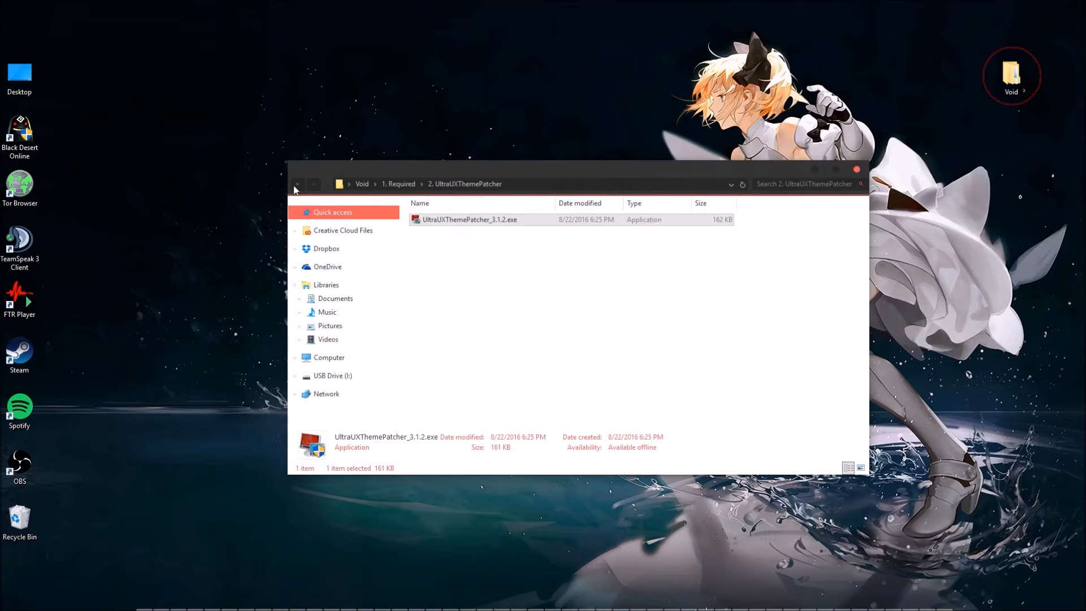
click(294, 187)
click(483, 220)
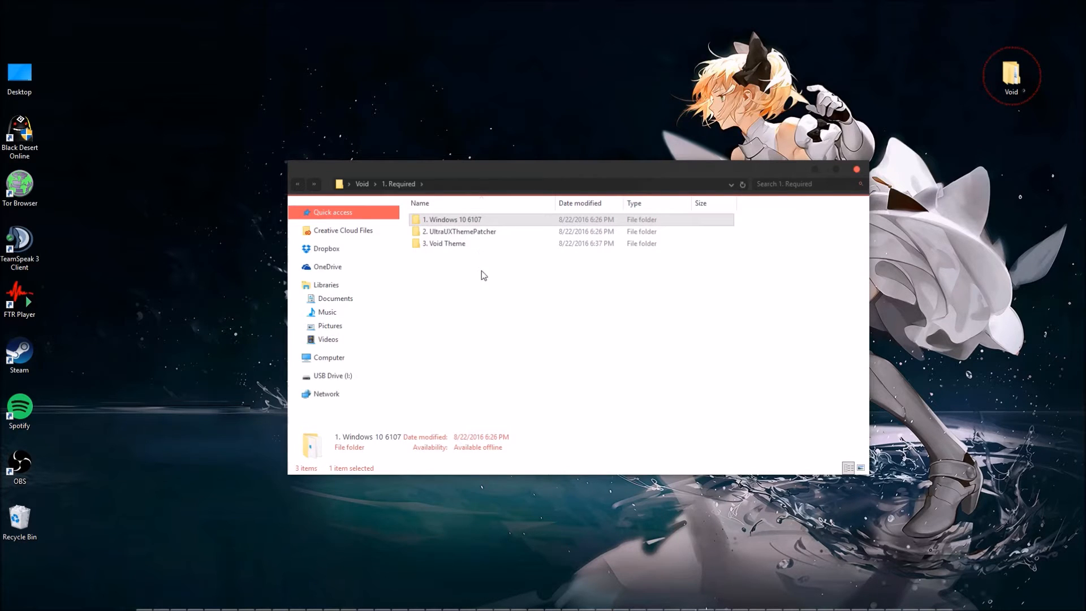
Run OldNewExplorerCfg.exe from 2. Optional > Old Explorer and turn off using the command bar instead of the Ribbon.
click(297, 184)
double_click(446, 232)
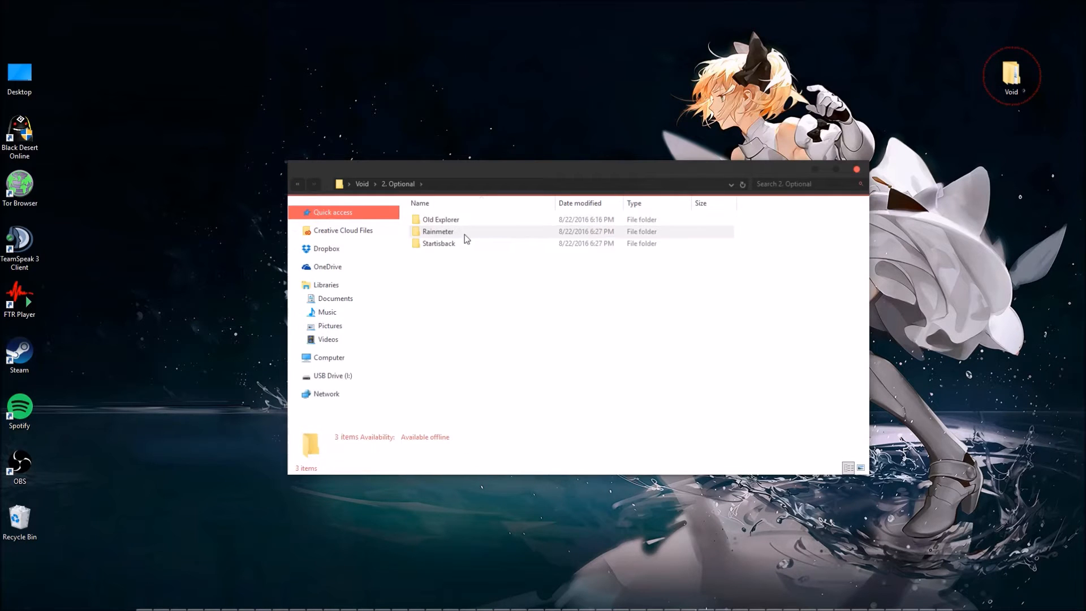
double_click(476, 222)
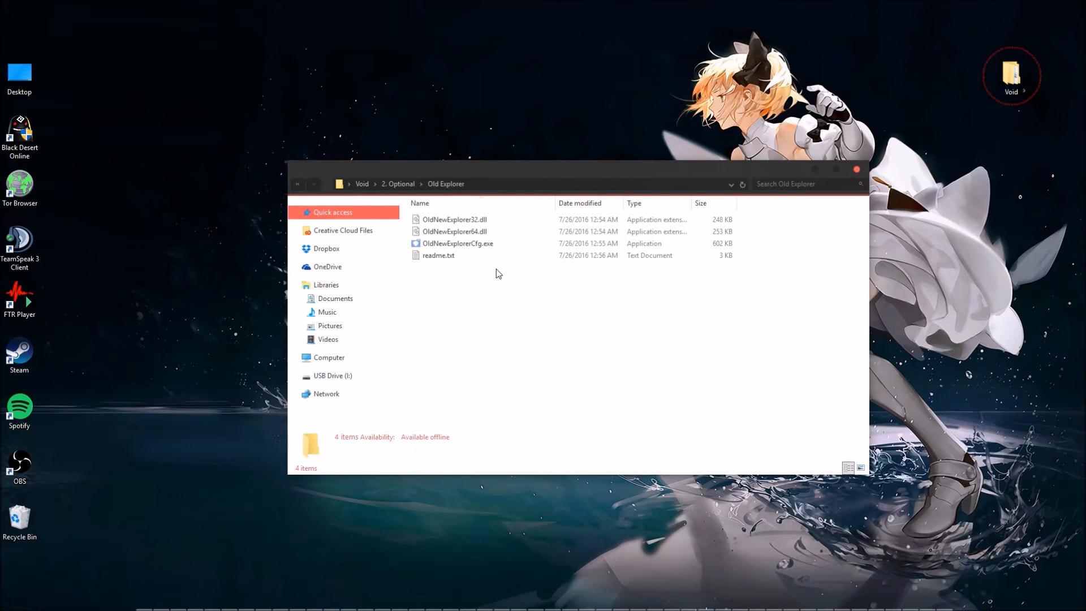
drag(497, 174, 440, 213)
double_click(418, 286)
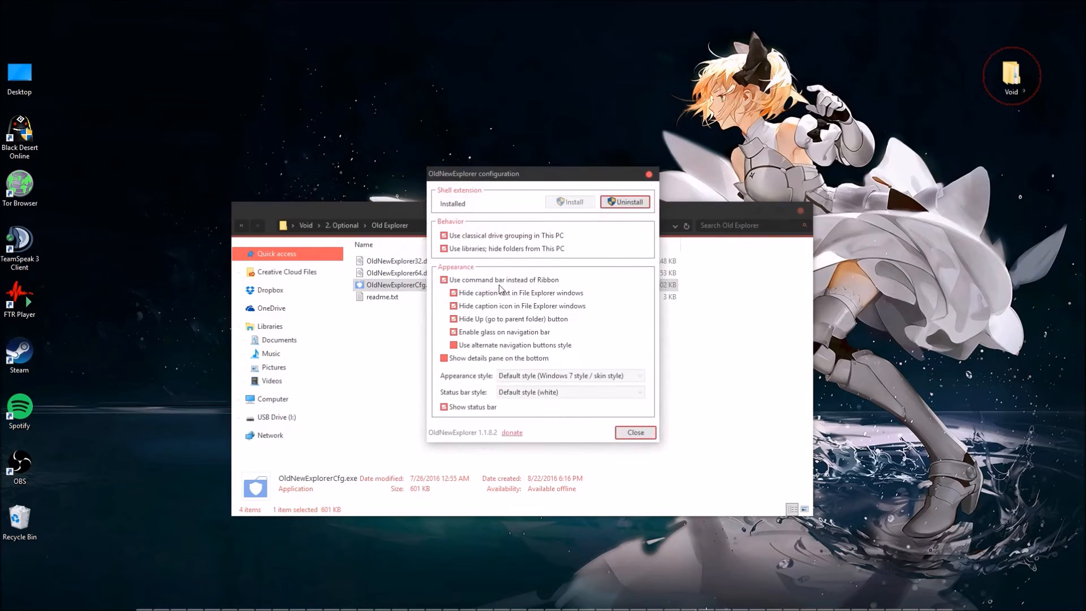
click(634, 433)
double_click(616, 285)
click(650, 176)
click(800, 209)
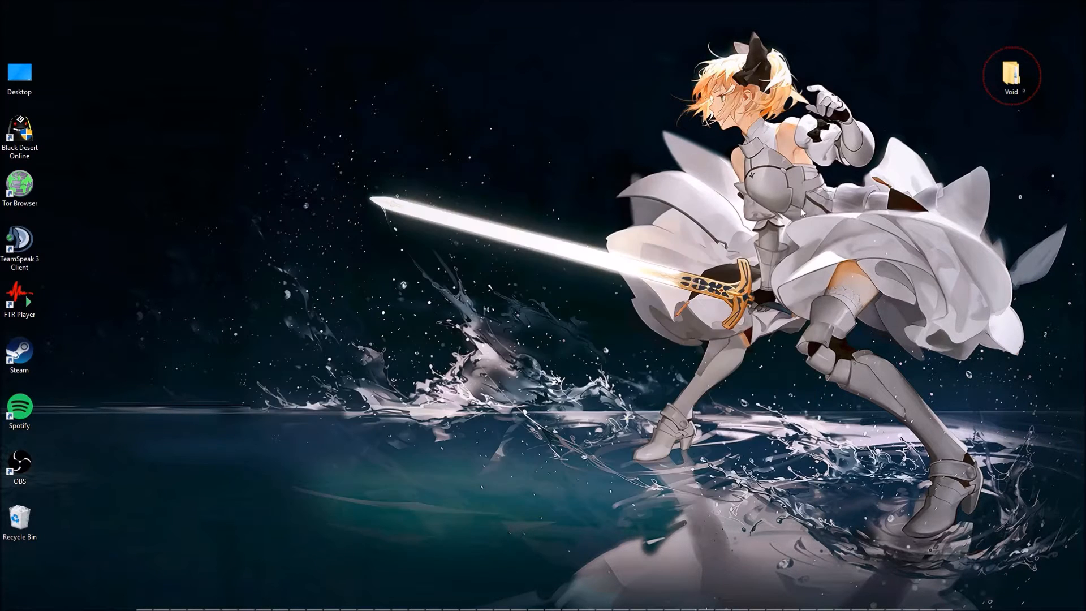
Reopen the Void folder and collapse and expand its Ribbon to compare the Explorer layouts.
double_click(1012, 83)
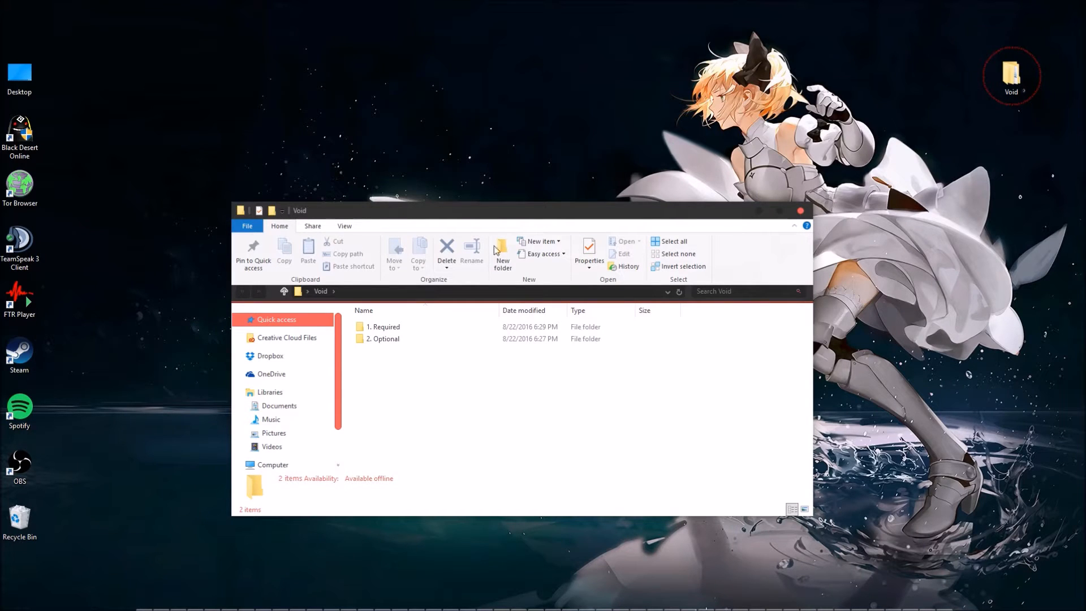
click(795, 226)
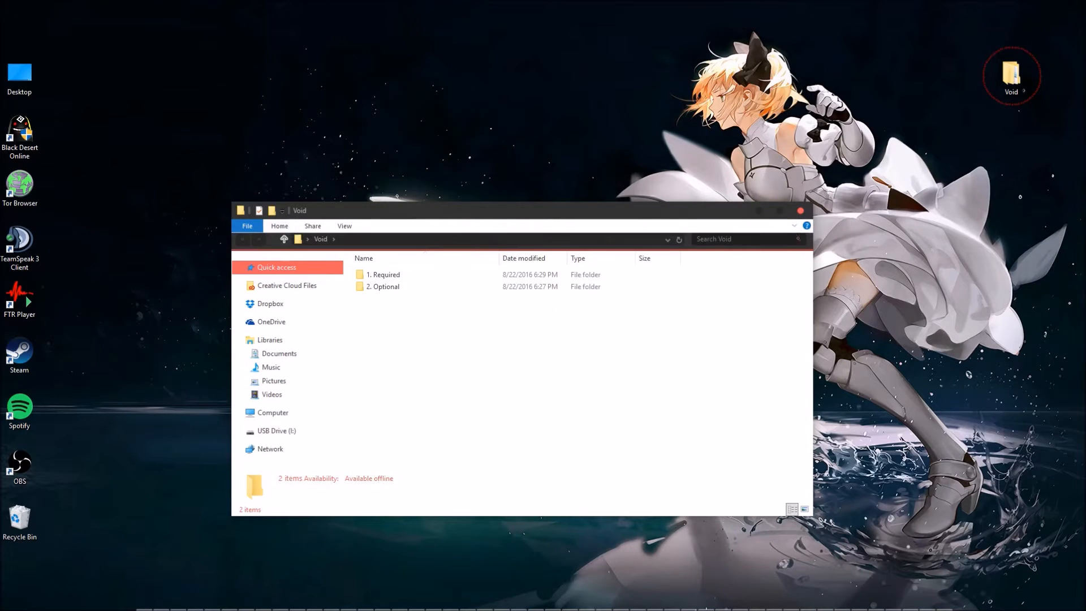
click(794, 225)
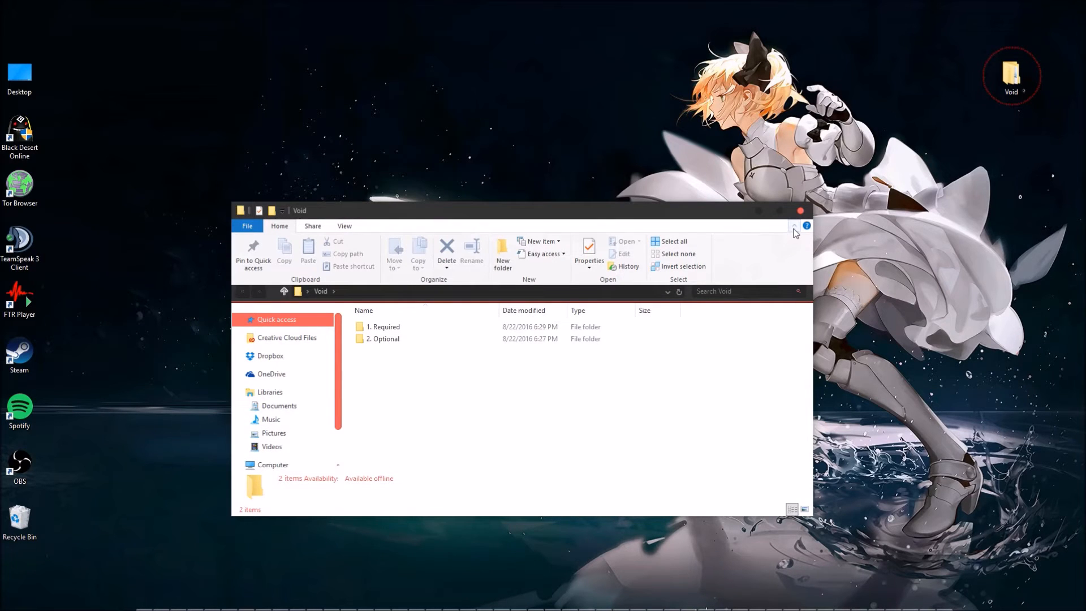
click(795, 227)
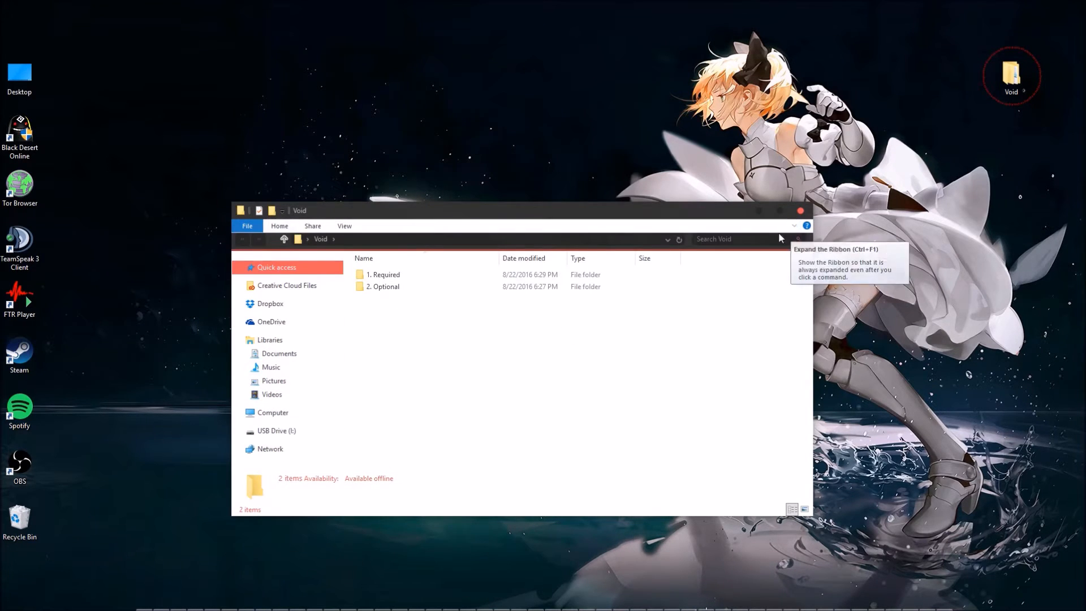
Enable the command bar instead of the Ribbon in OldNewExplorerCfg.exe and toggle the alternate navigation buttons style option.
double_click(454, 289)
click(441, 286)
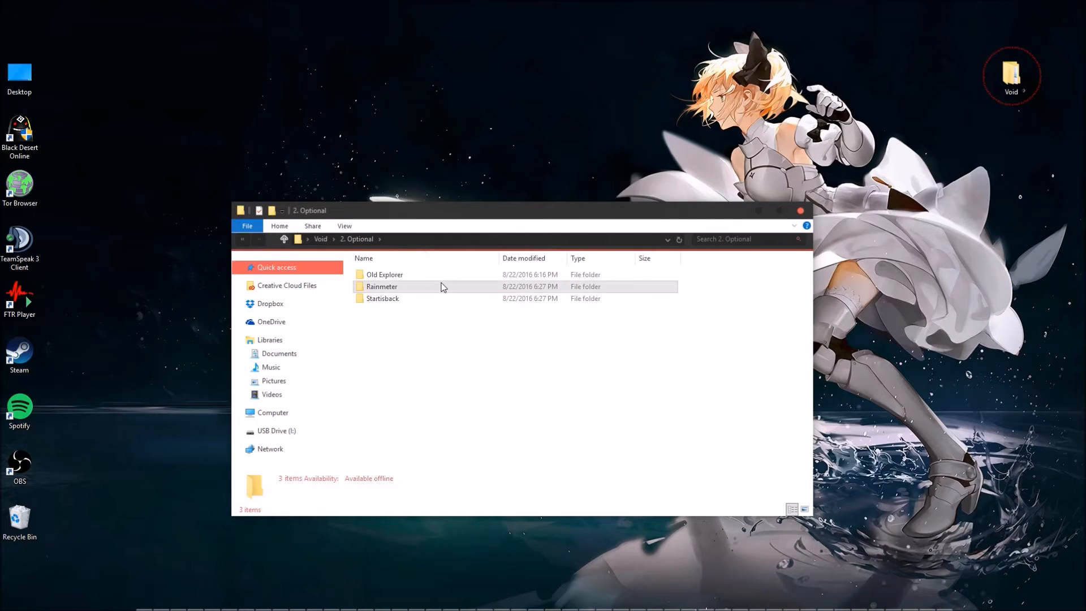
double_click(438, 277)
double_click(438, 299)
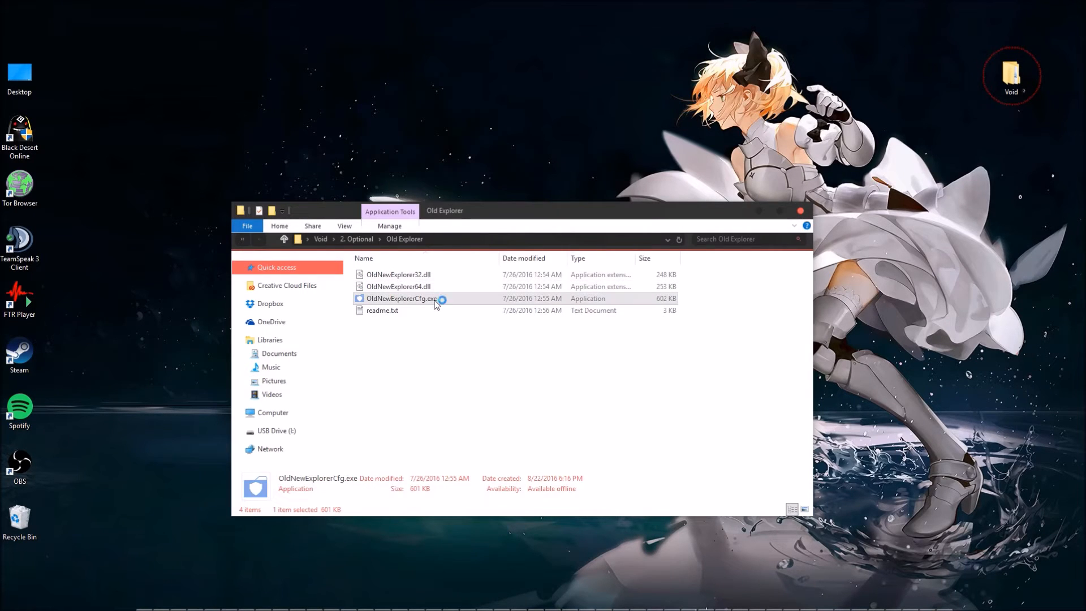
click(444, 280)
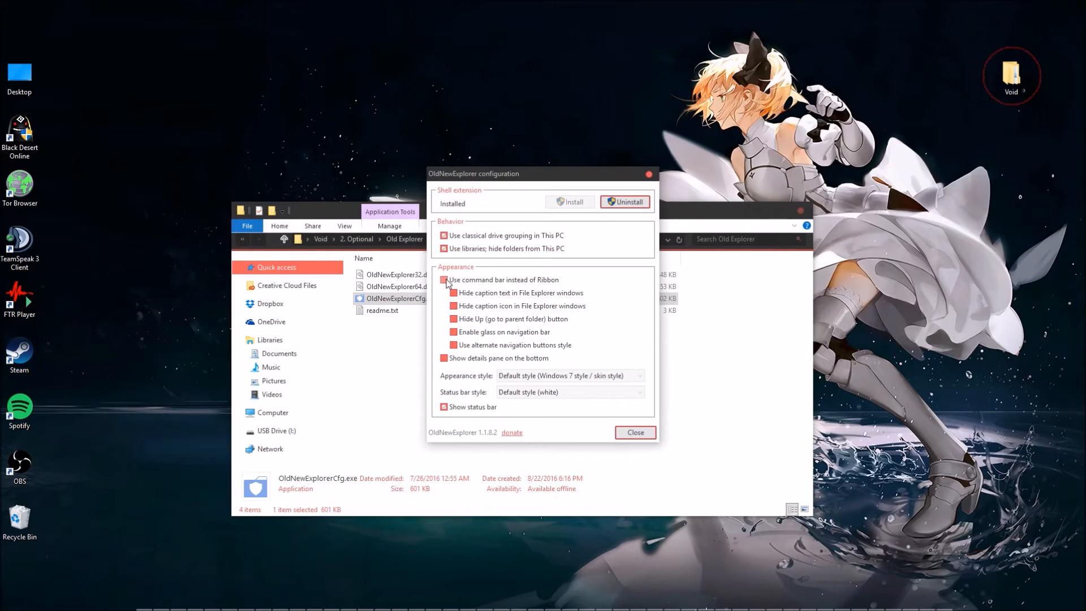
click(454, 345)
click(634, 433)
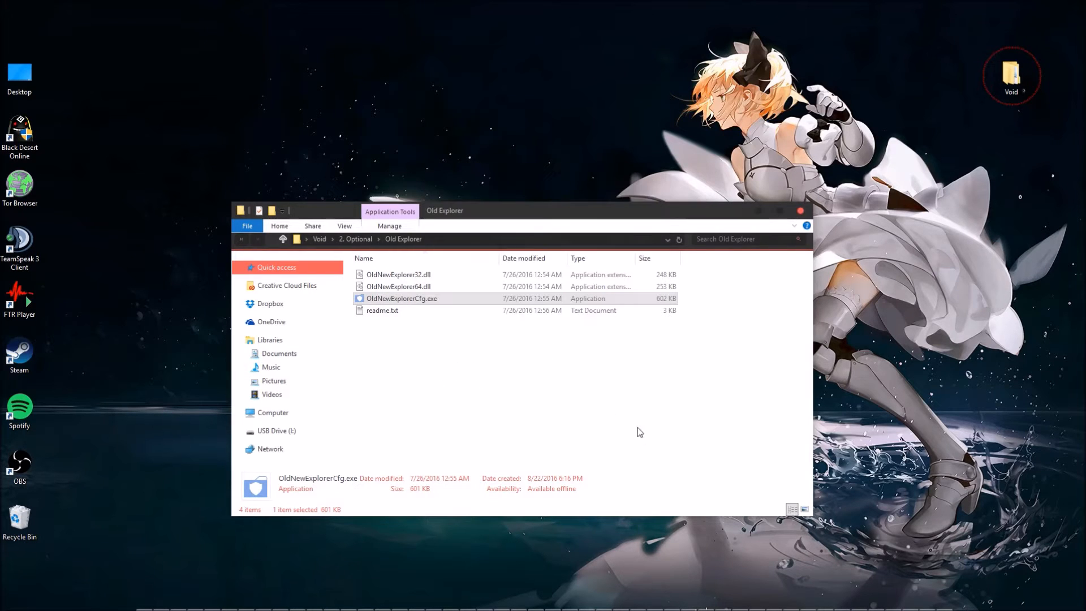
Reopen the Void folder to check the Explorer layout, and select the Rainmeter folder inside 2. Optional.
click(801, 211)
double_click(1010, 73)
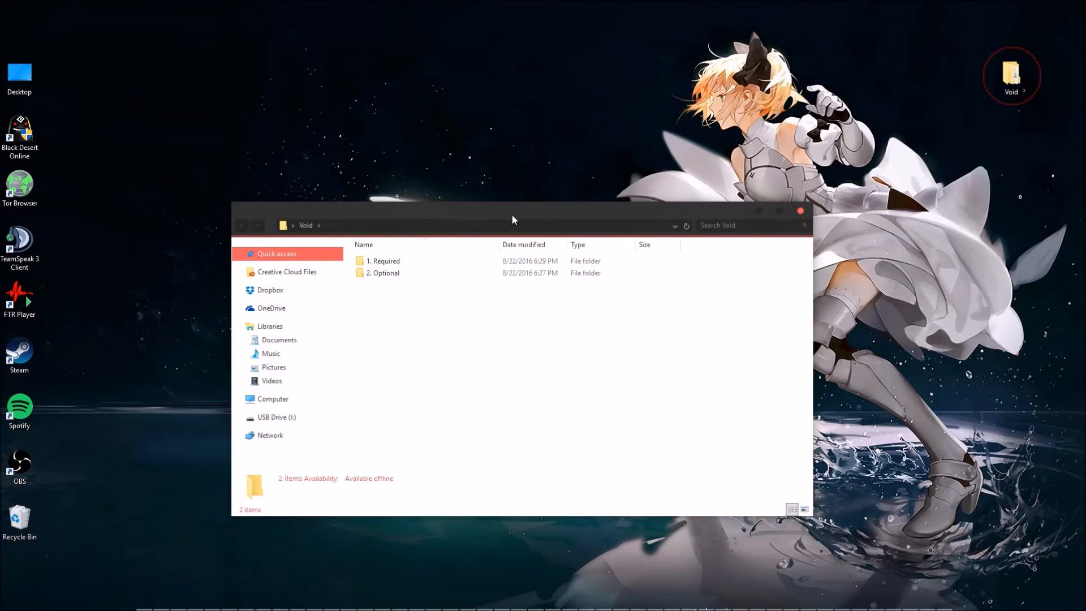
drag(513, 216, 526, 215)
double_click(425, 272)
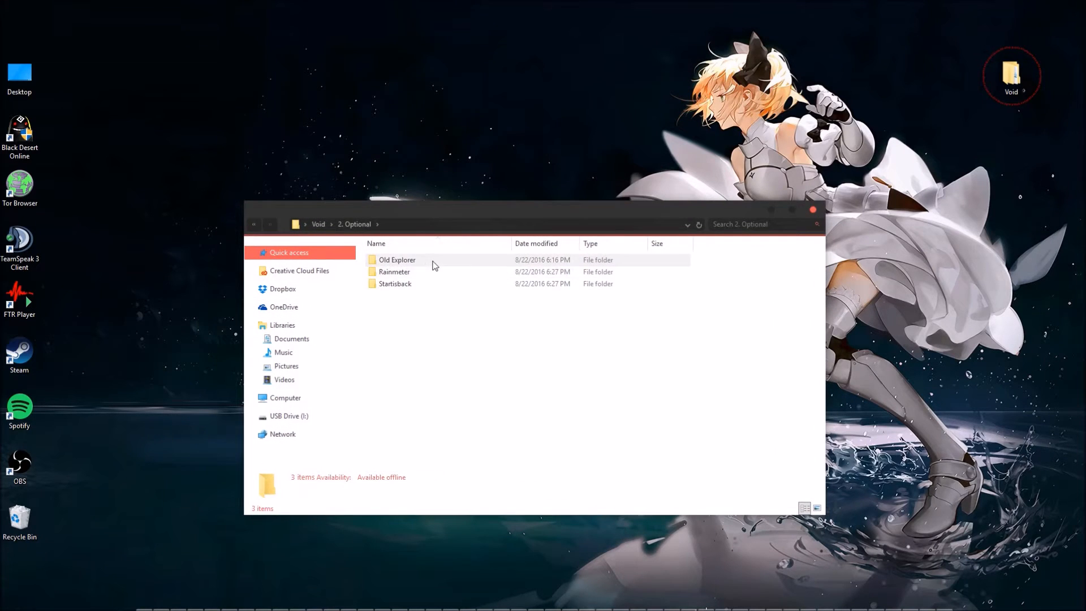
click(430, 273)
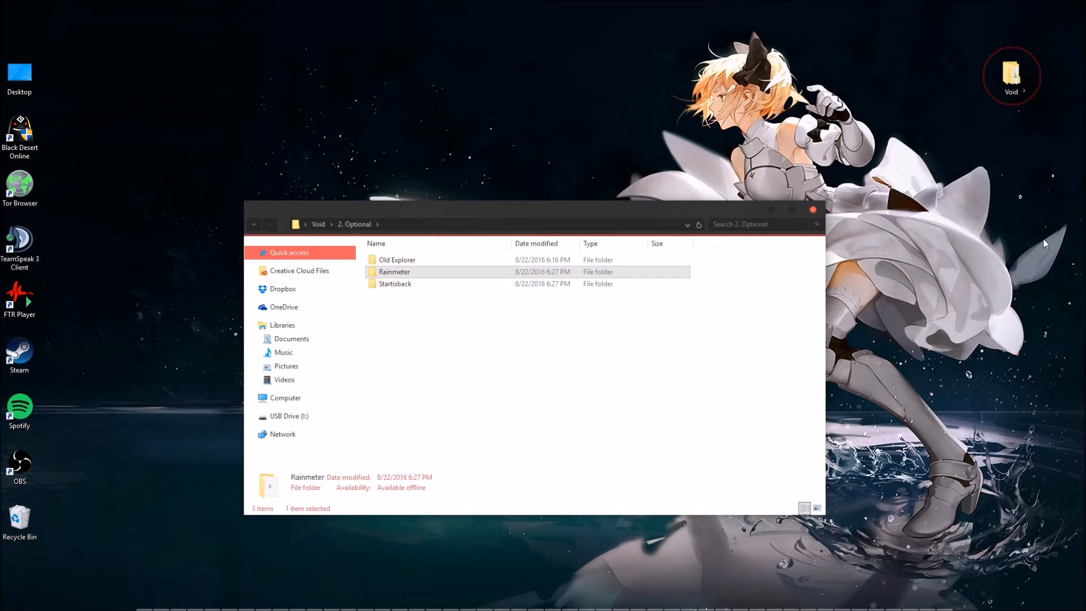
Reveal the hidden Rainmeter sidebar on the desktop and examine its clock, folder shortcuts and drive readouts.
click(883, 272)
mouse_move(1084, 249)
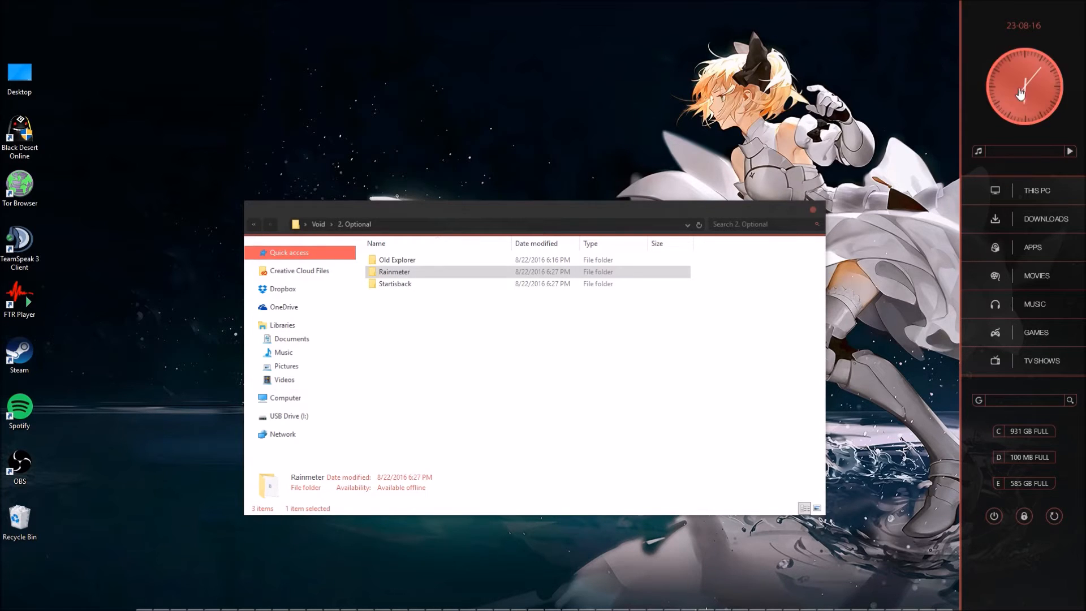
click(1033, 194)
click(828, 224)
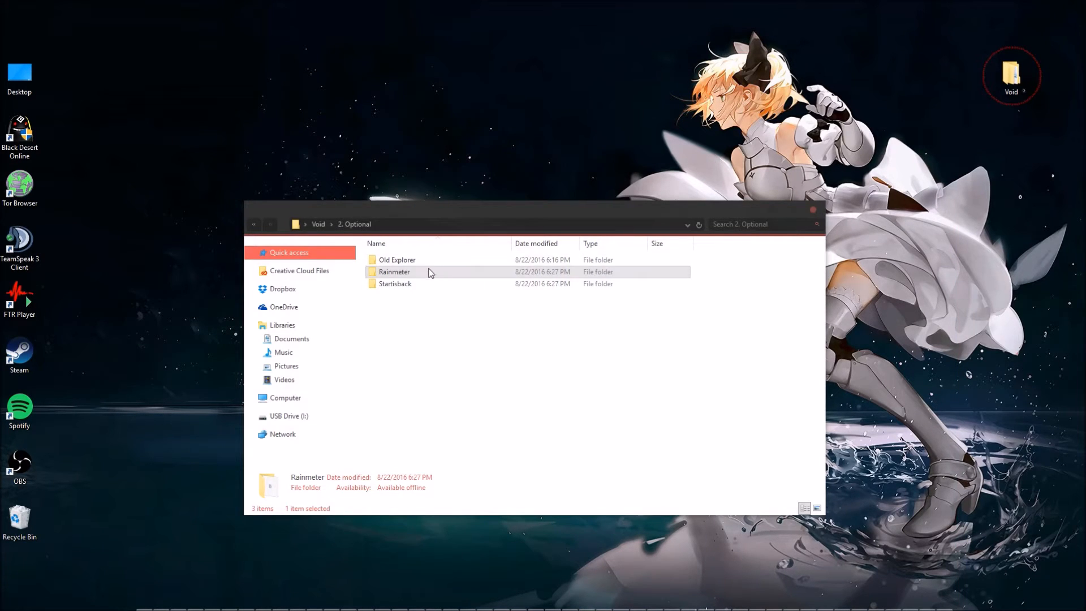
Open Rainmeter > Rainmeter Skins and examine the visualizer and VU meter skin installers.
double_click(425, 272)
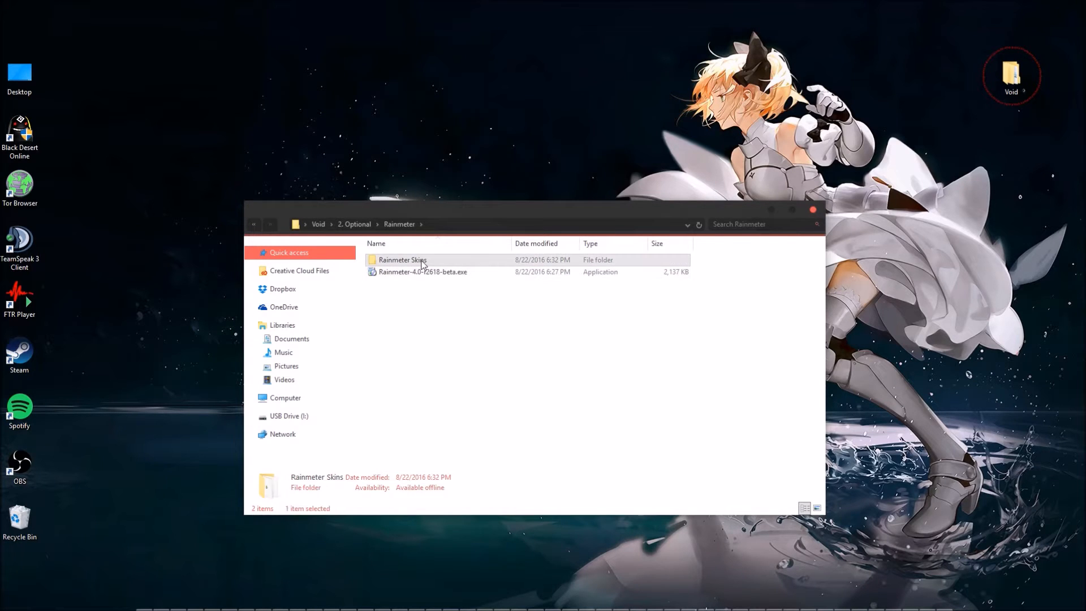
double_click(424, 261)
click(500, 270)
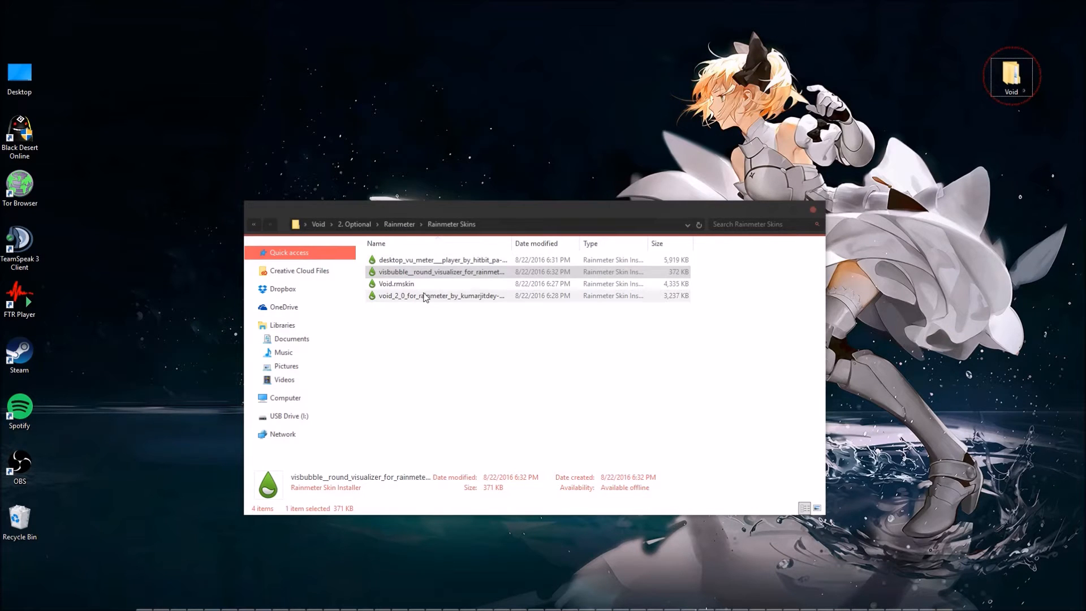
click(418, 263)
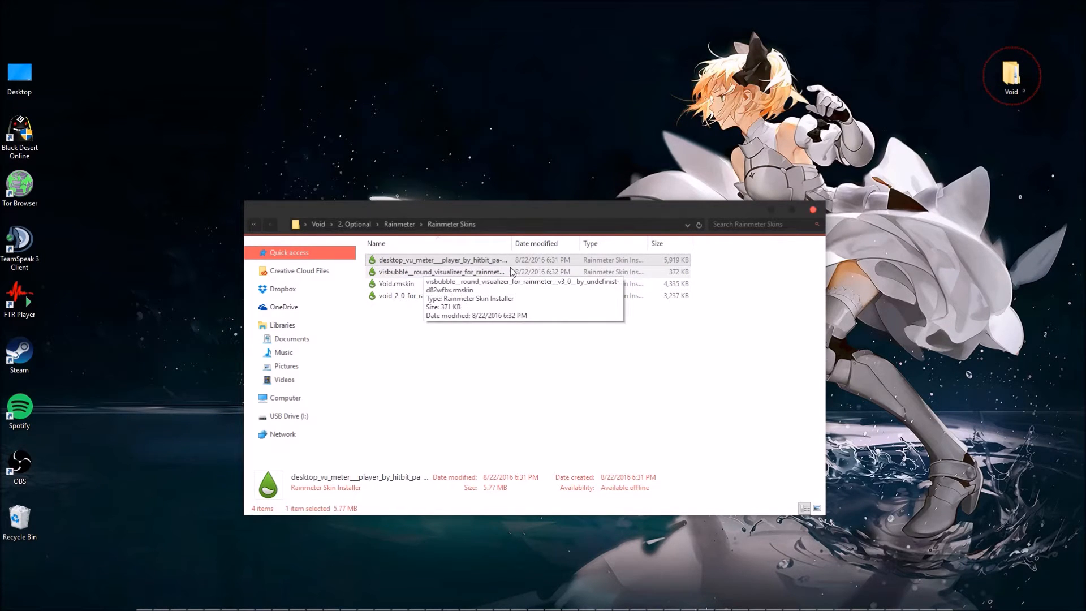
drag(129, 557, 966, 590)
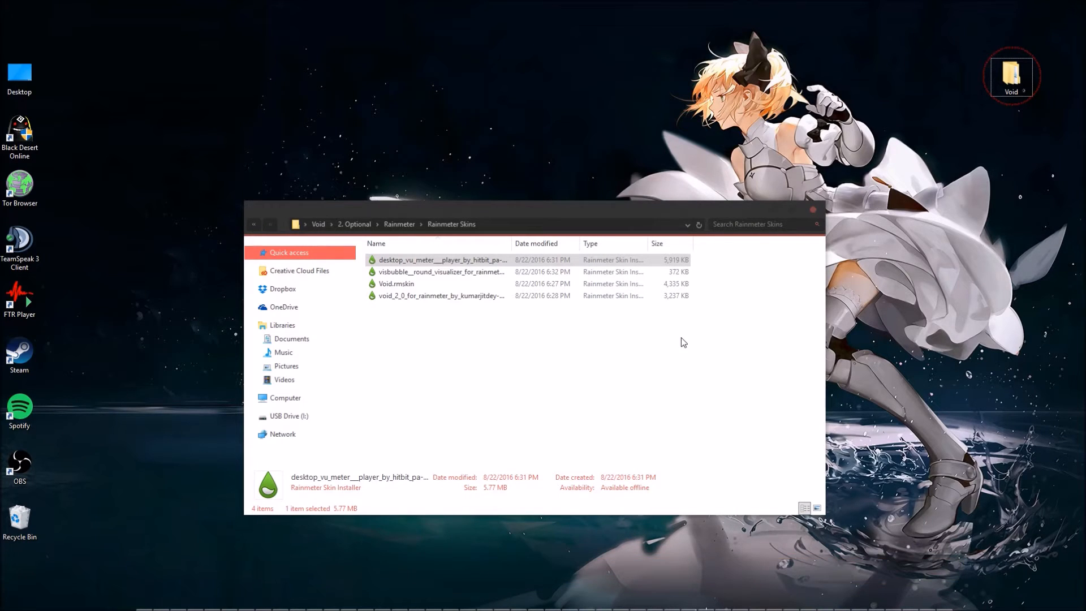
Look at the setup file in the 2. Optional > Startisback folder and examine the customized Start menu.
click(254, 225)
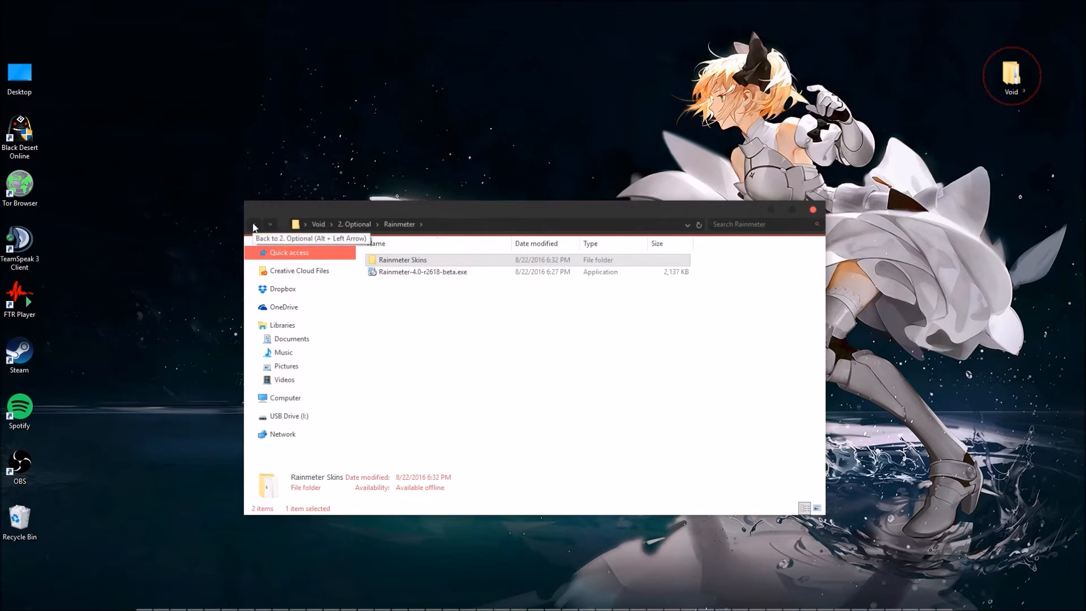
click(254, 225)
double_click(395, 284)
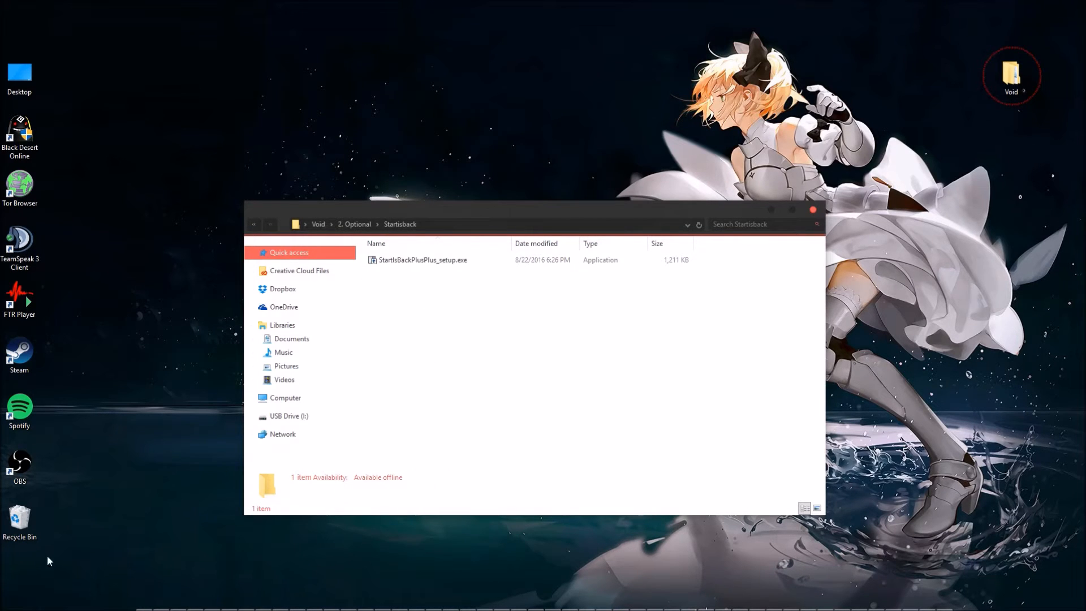
mouse_move(11, 610)
click(11, 600)
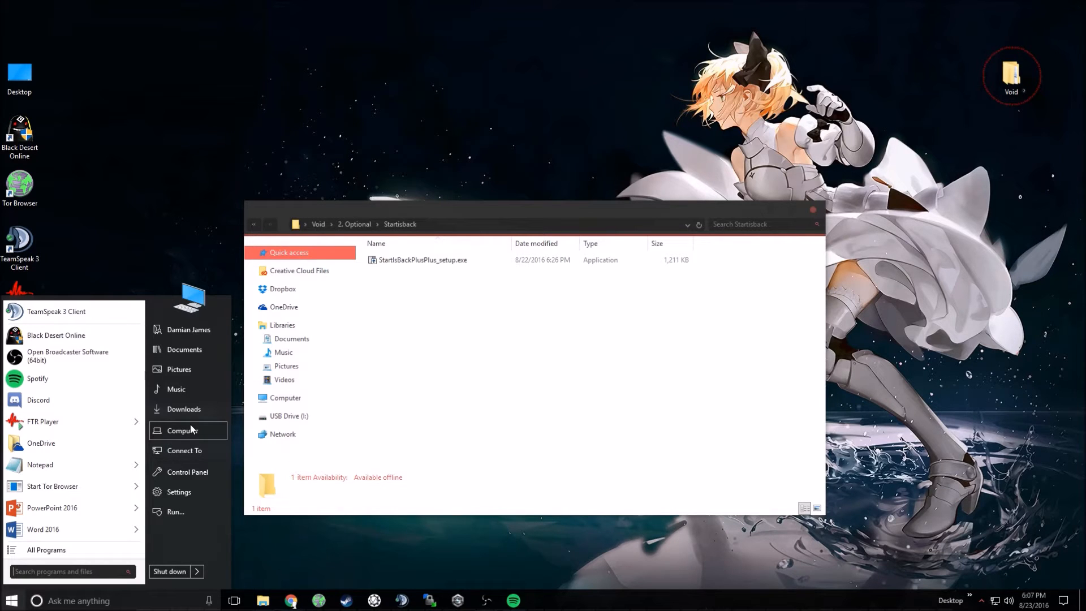
Dismiss the Start menu, leave the Startisback folder and reopen the Void folder from the desktop.
click(449, 325)
key(alt+Left)
key(alt+Left)
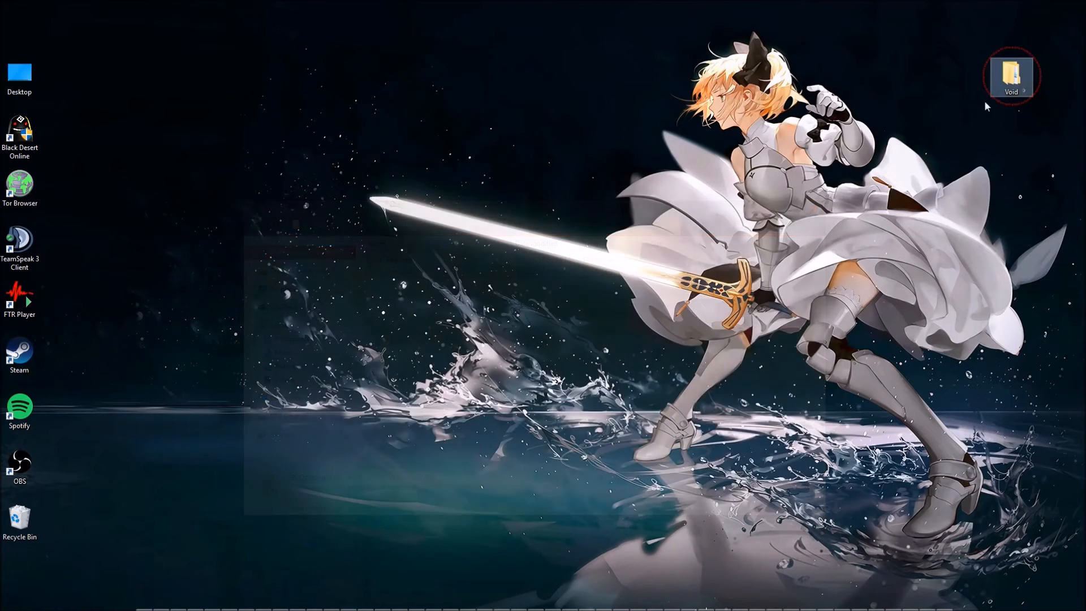
double_click(1011, 76)
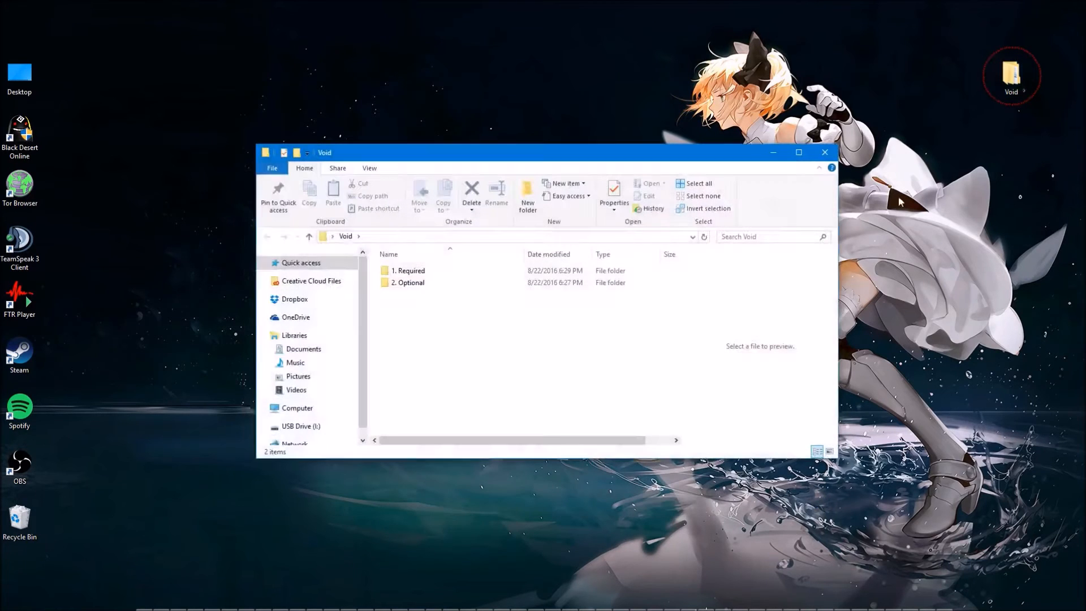
Run Windows10Upgrade28084.exe from 1. Required > 1. Windows 10 6107 to update Windows 10, and exit the Update Assistant.
double_click(525, 275)
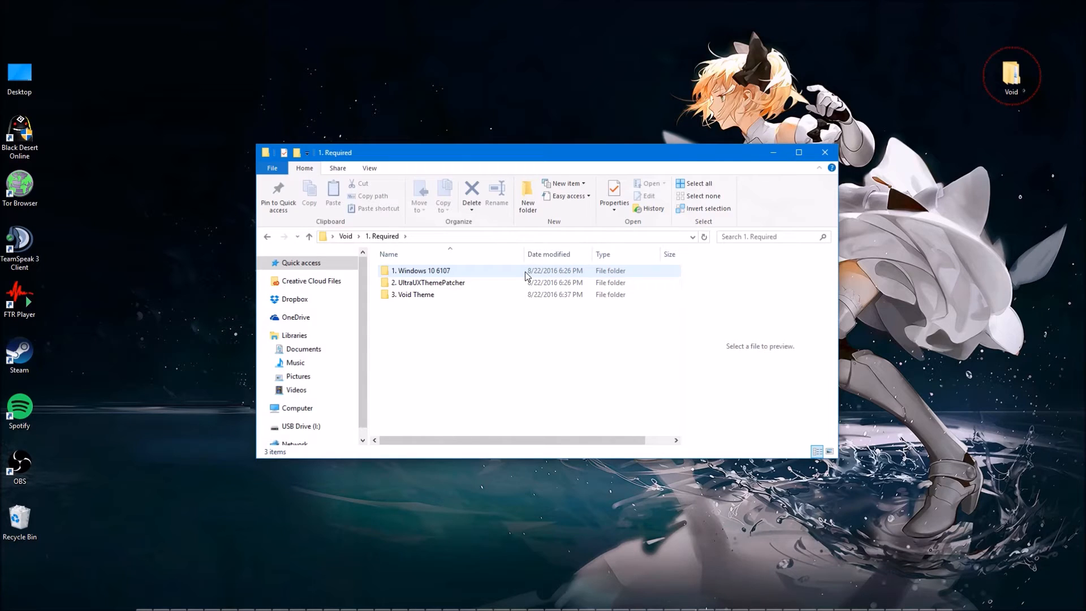
double_click(526, 275)
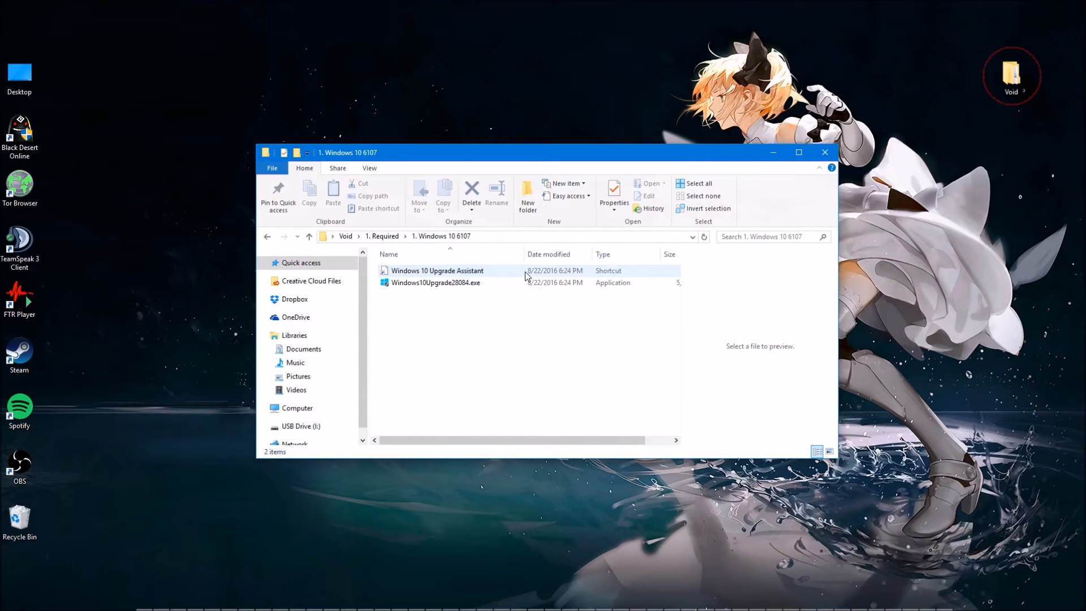
click(521, 285)
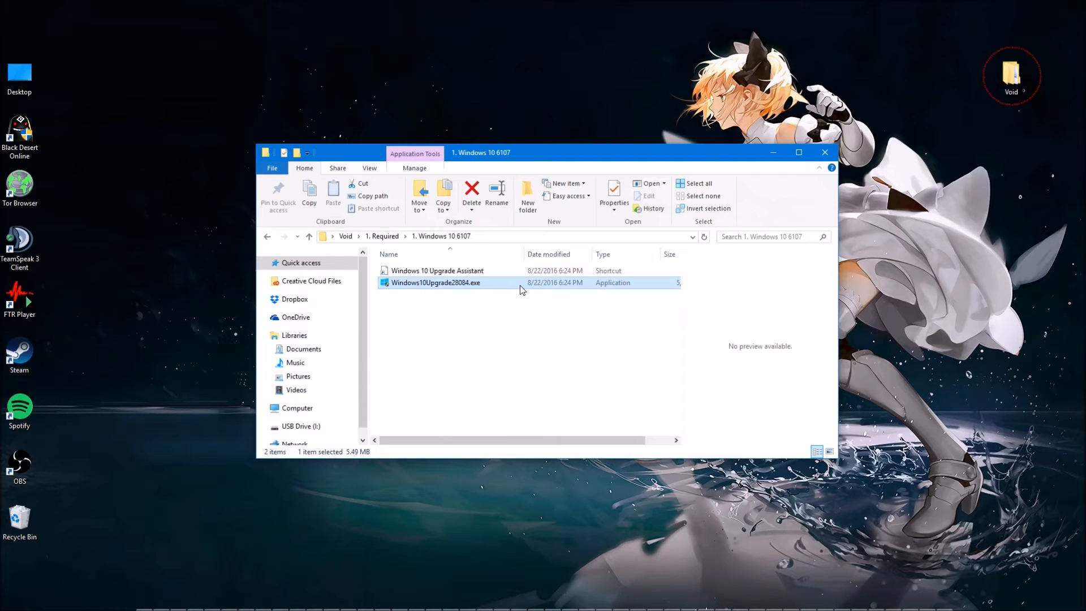
double_click(520, 285)
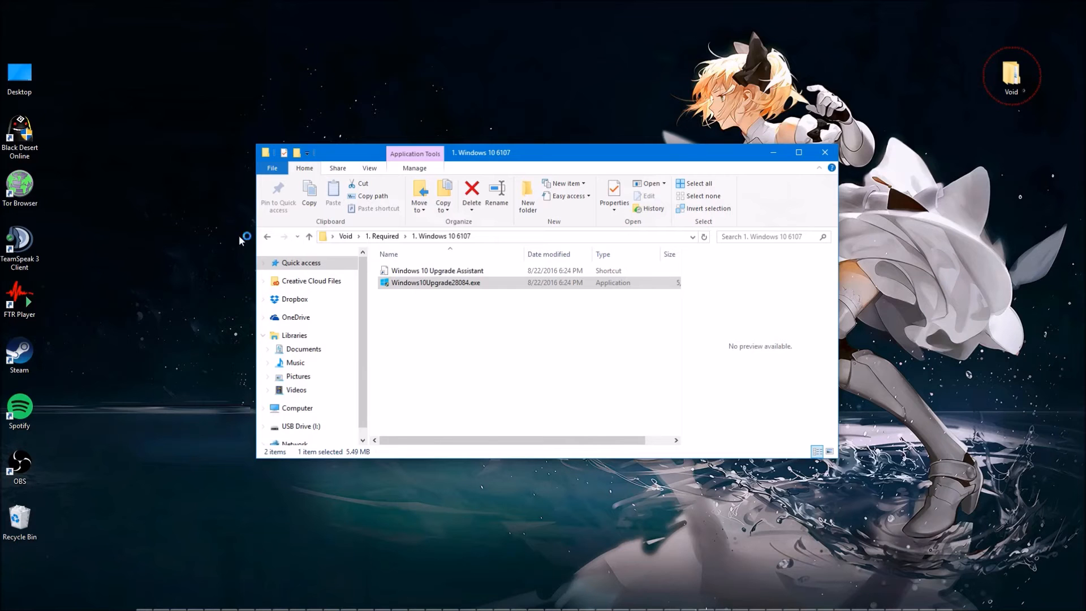
double_click(25, 34)
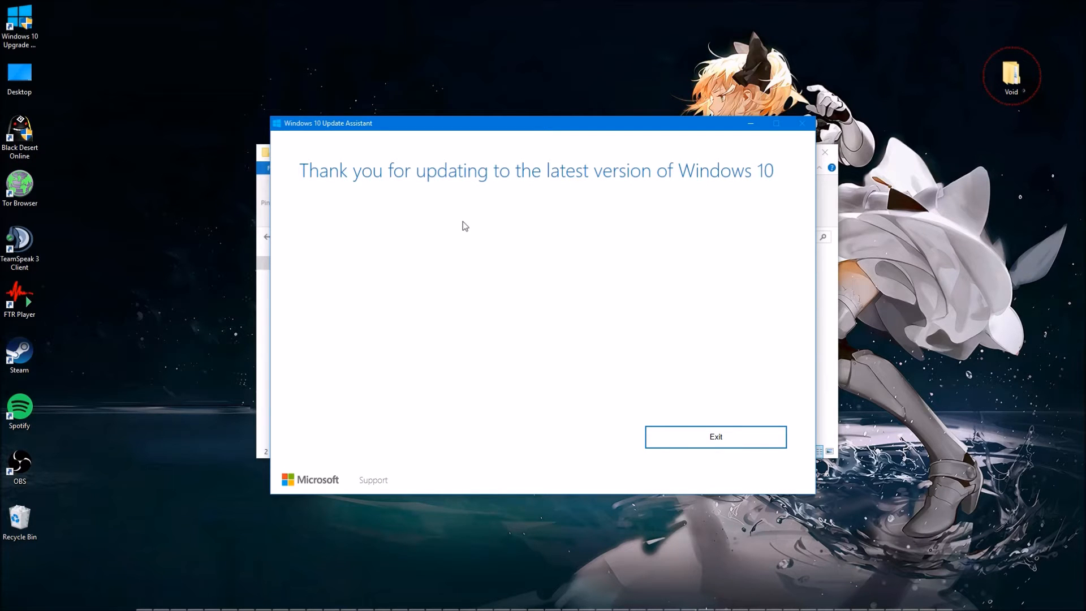
click(717, 439)
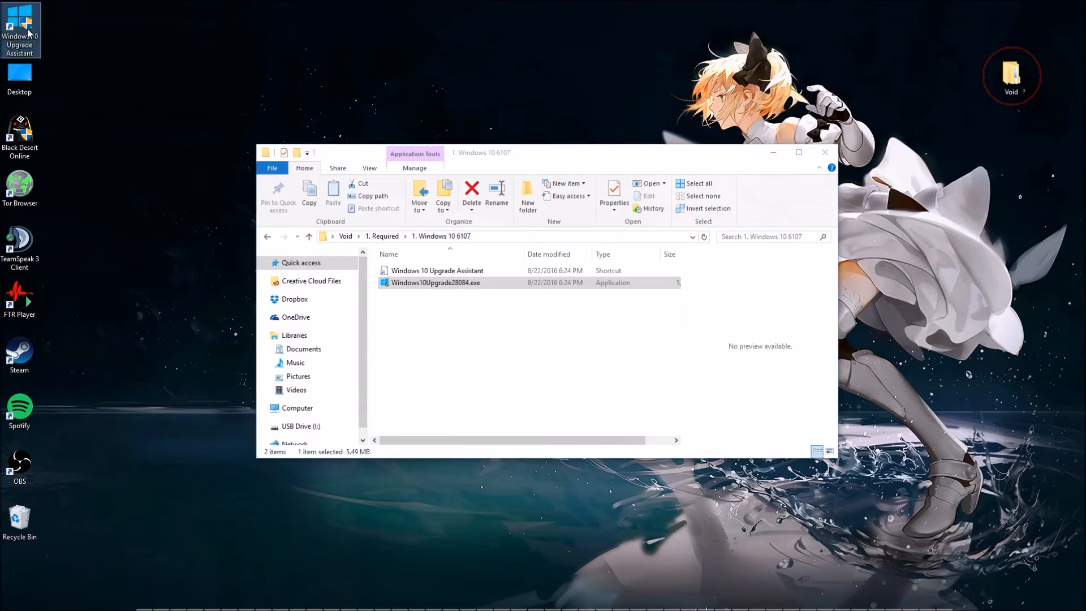
Delete the Windows 10 Upgrade Assistant shortcut from the desktop and return to the 1. Required folder.
right_click(27, 29)
click(85, 258)
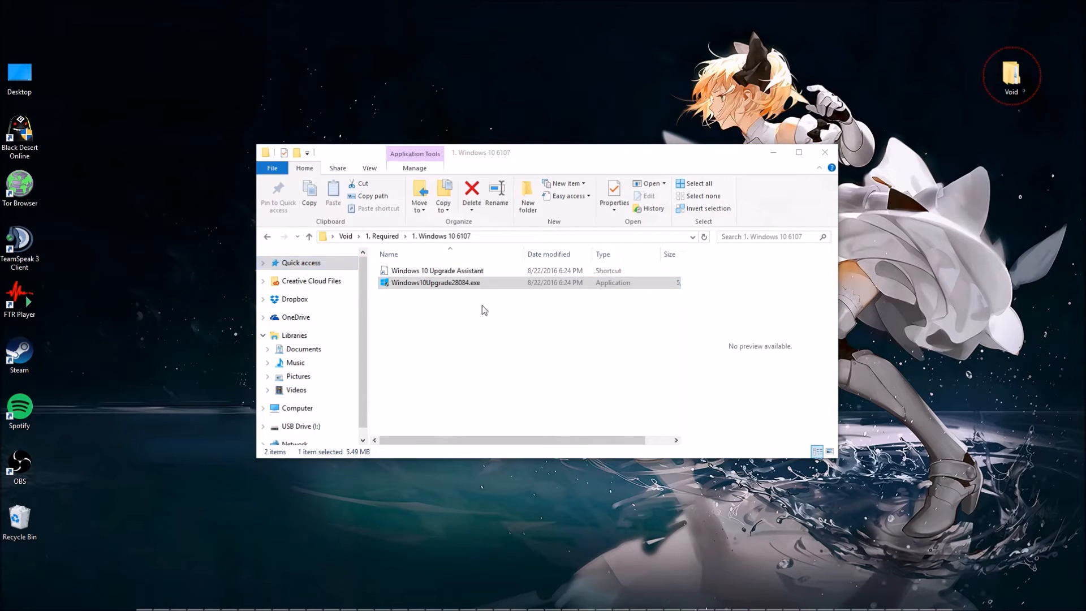
click(509, 321)
key(BackSpace)
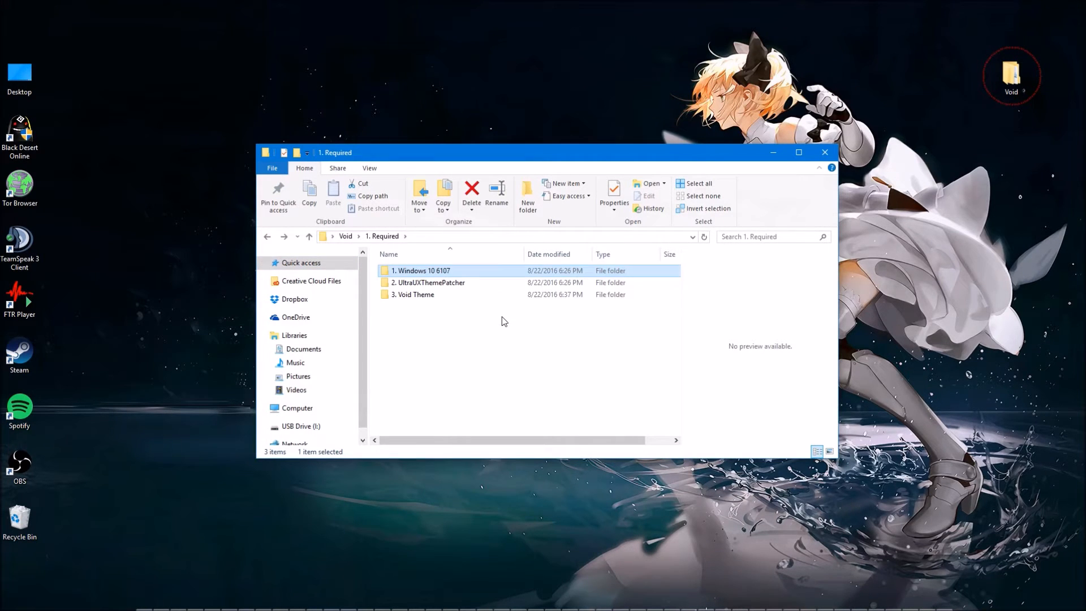
Launch the setup in the 2. UltraUXThemePatcher folder and accept its license terms and conditions.
double_click(453, 284)
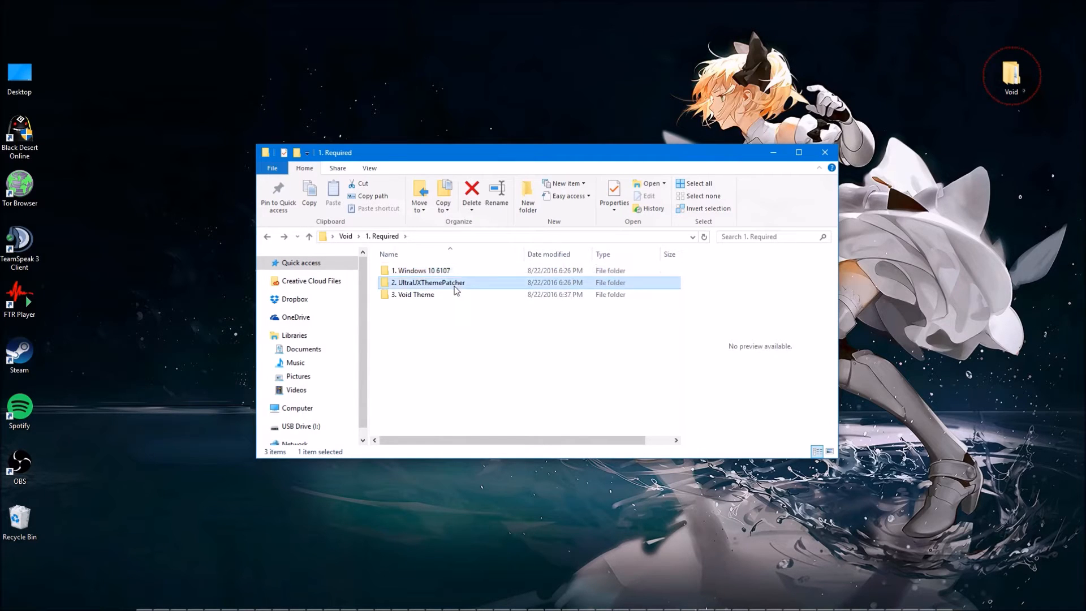
click(445, 277)
double_click(444, 276)
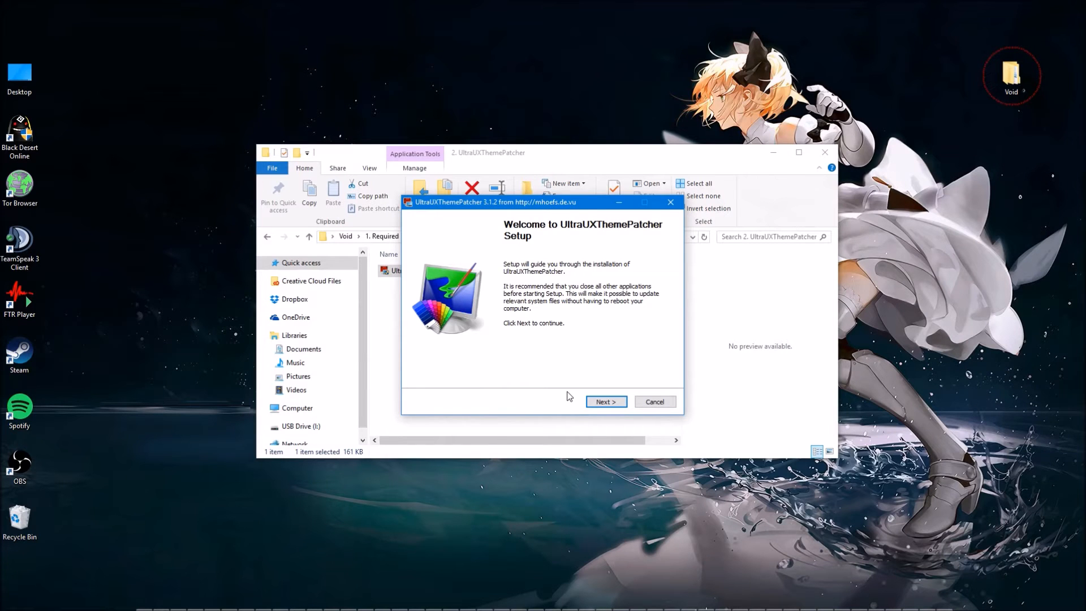
click(602, 402)
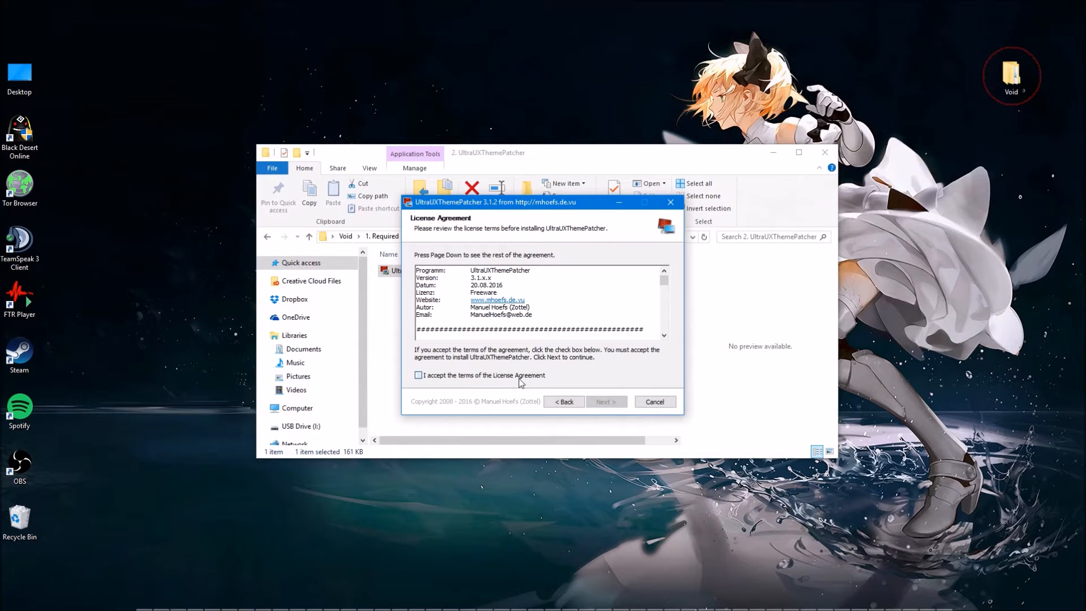
click(606, 402)
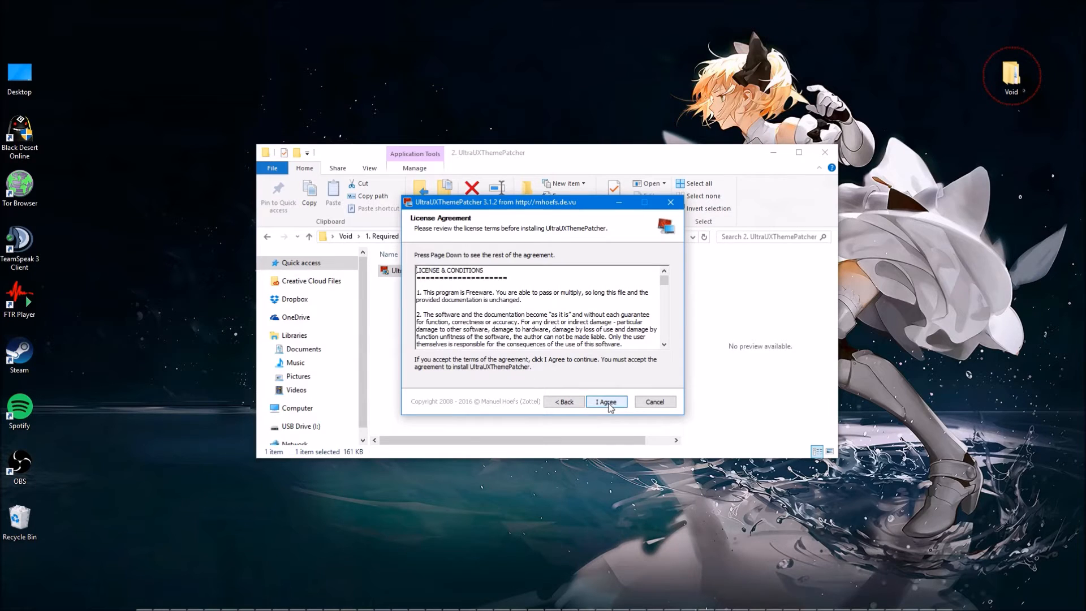
click(609, 405)
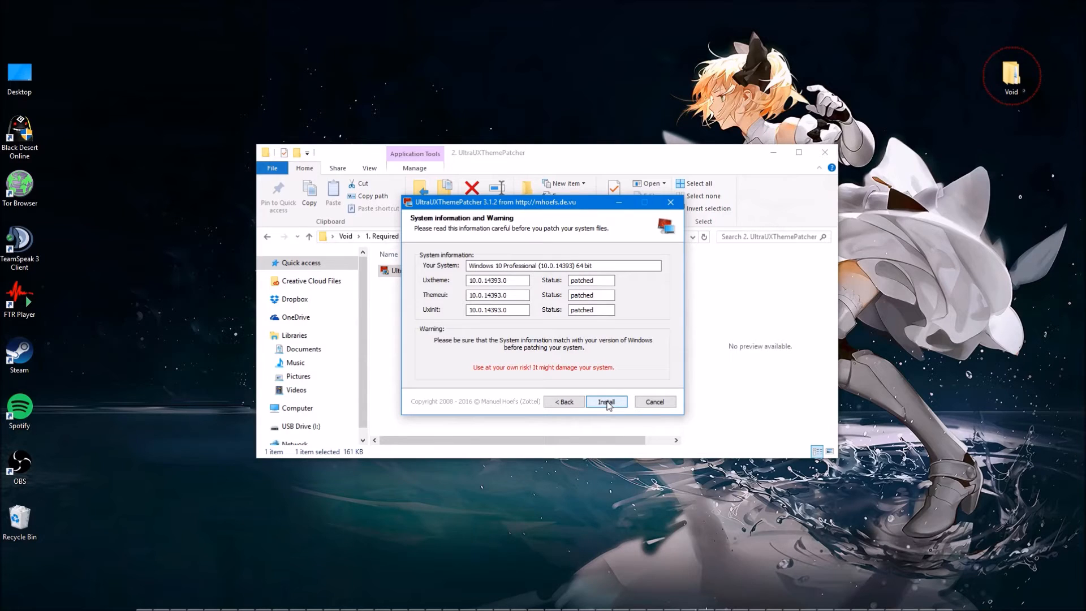
Check the patch statuses, install UltraUXThemePatcher without the donation option, and return to the 1. Required folder.
drag(591, 310, 572, 280)
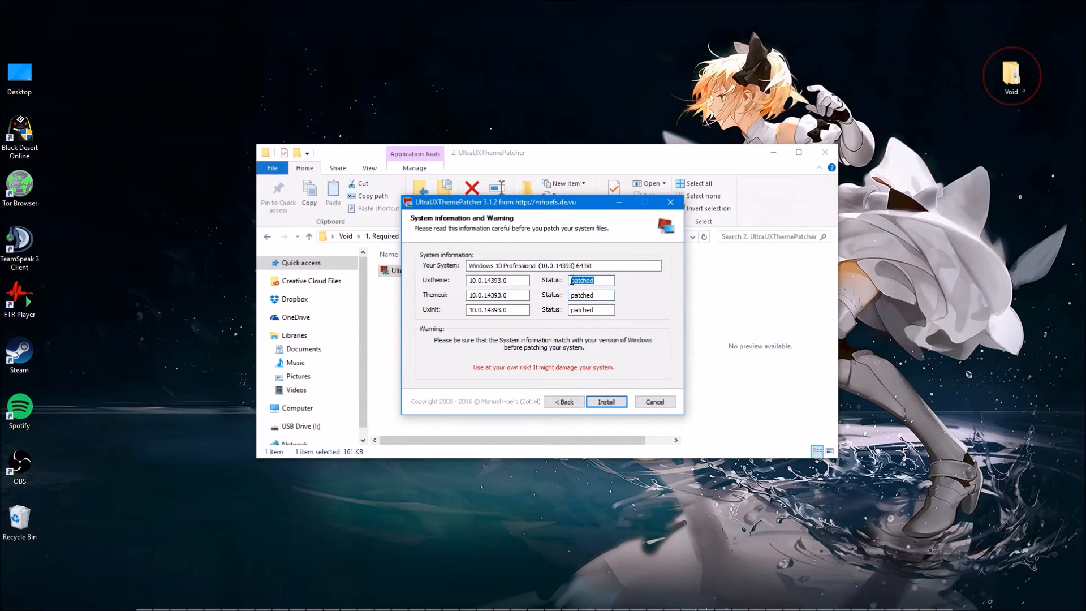
click(607, 403)
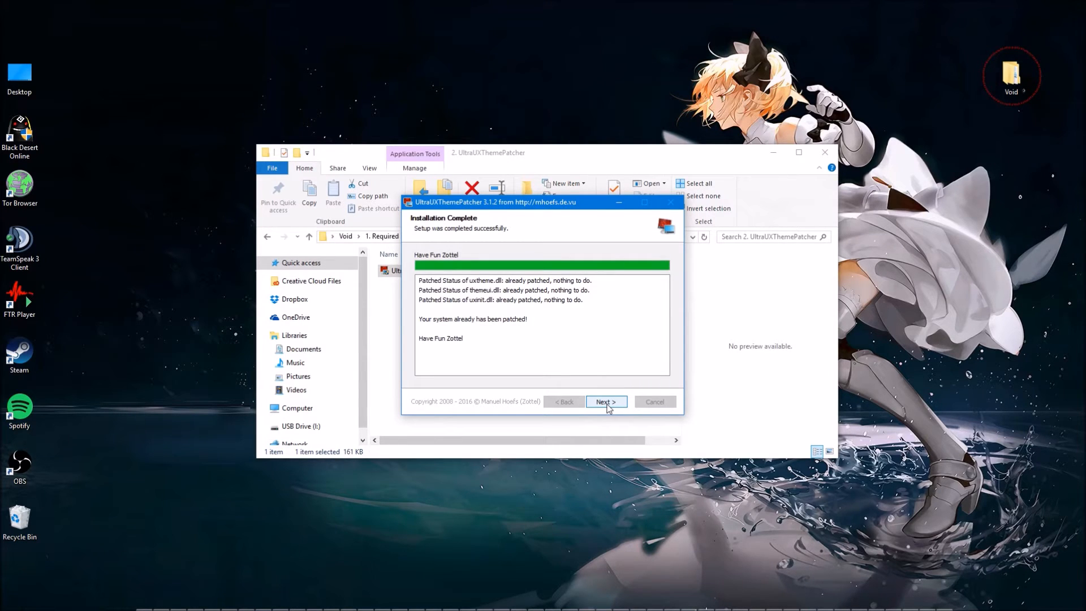
click(607, 403)
click(607, 402)
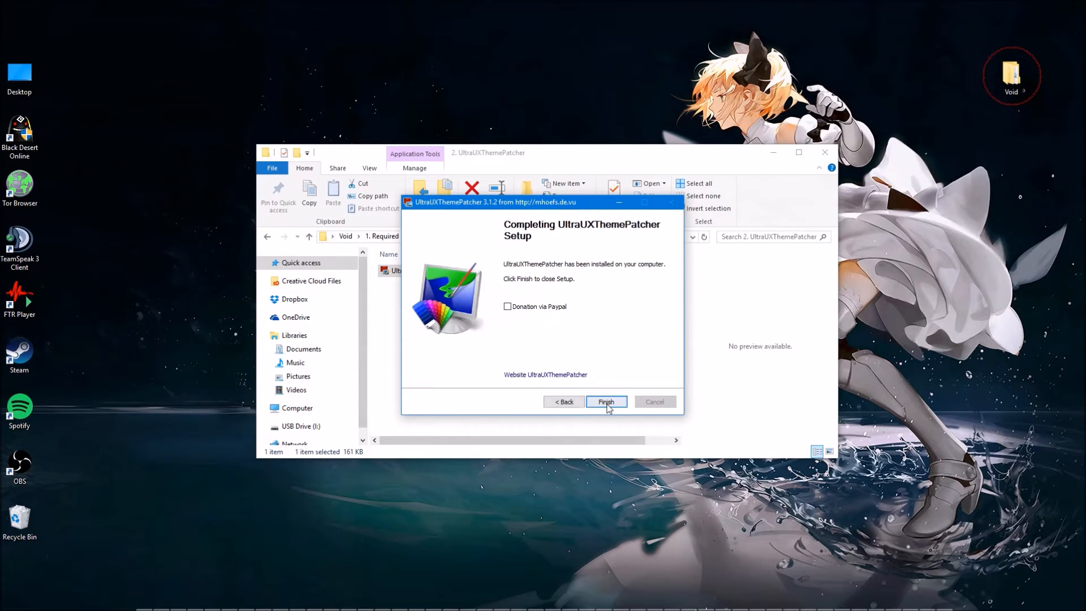
click(606, 402)
key(BackSpace)
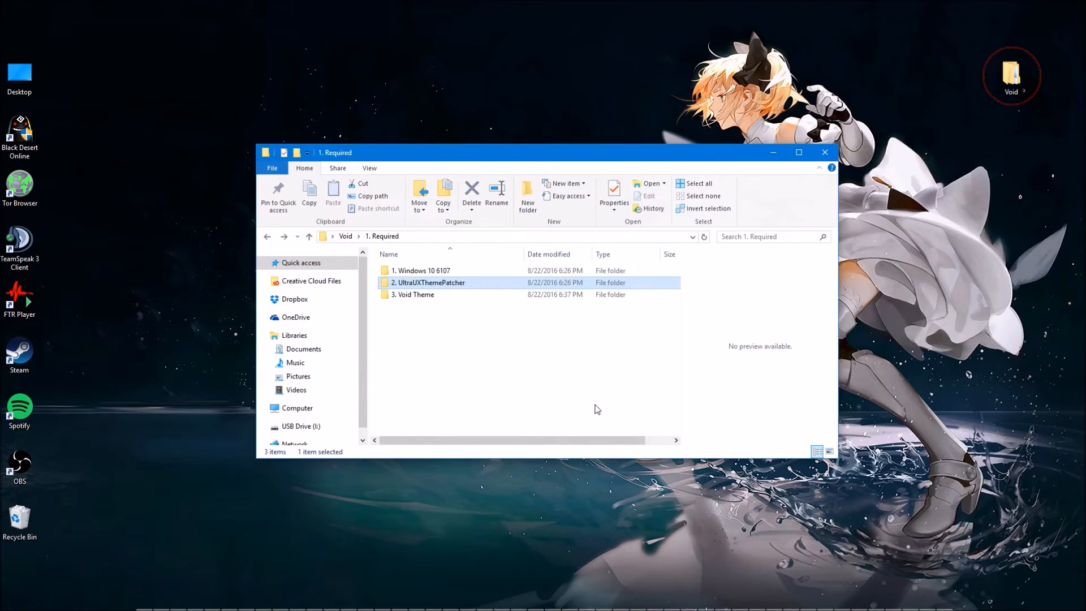
Copy the Void Dark and Void Light folders and all four theme files from 3. Void Theme > ANNIVERSARY UPDATE.
click(436, 299)
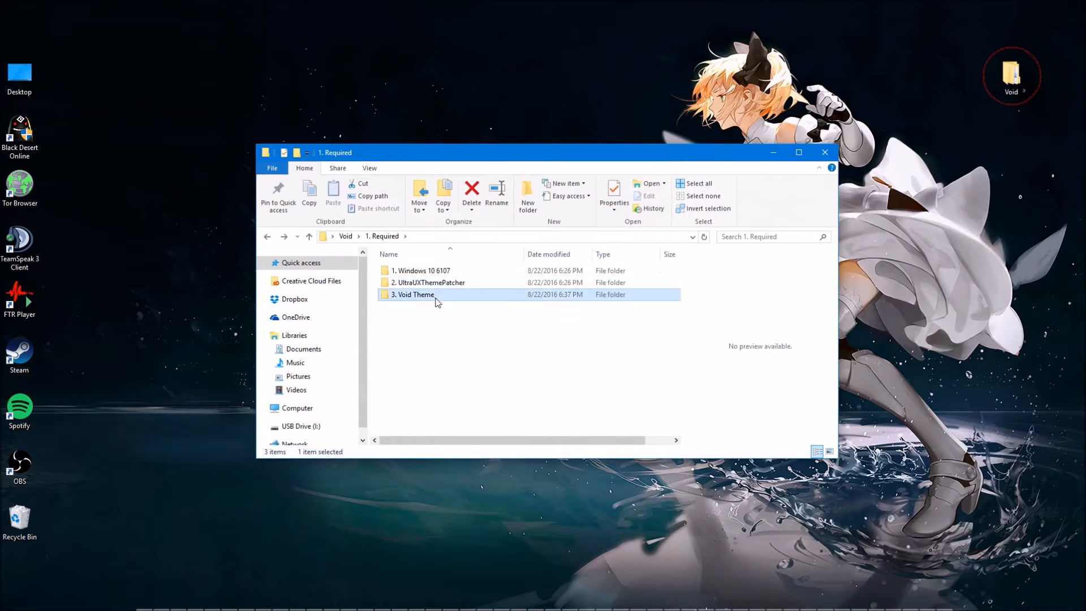
double_click(437, 299)
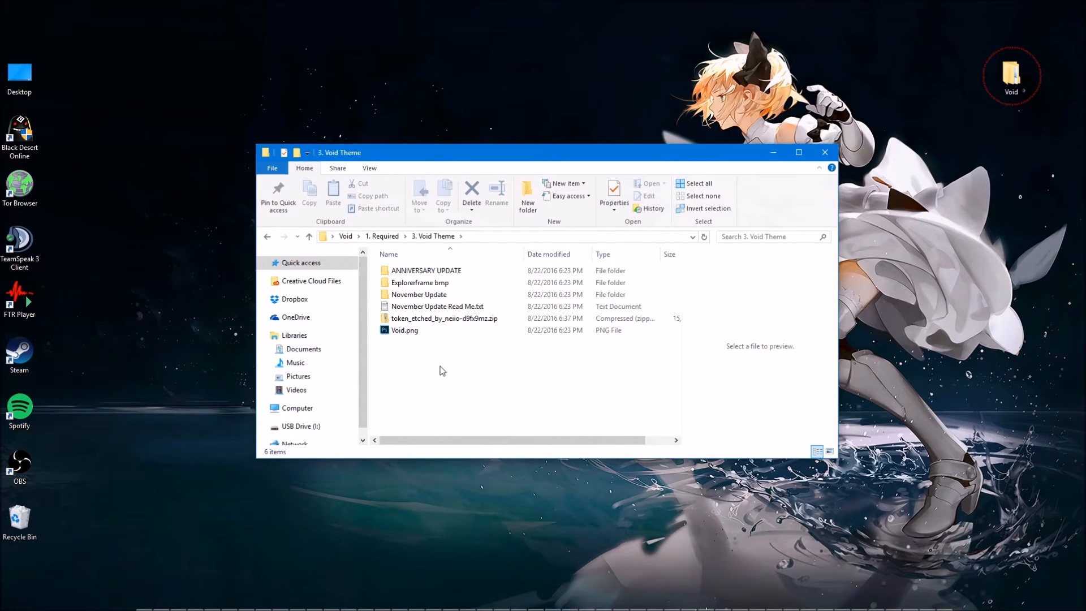
double_click(443, 272)
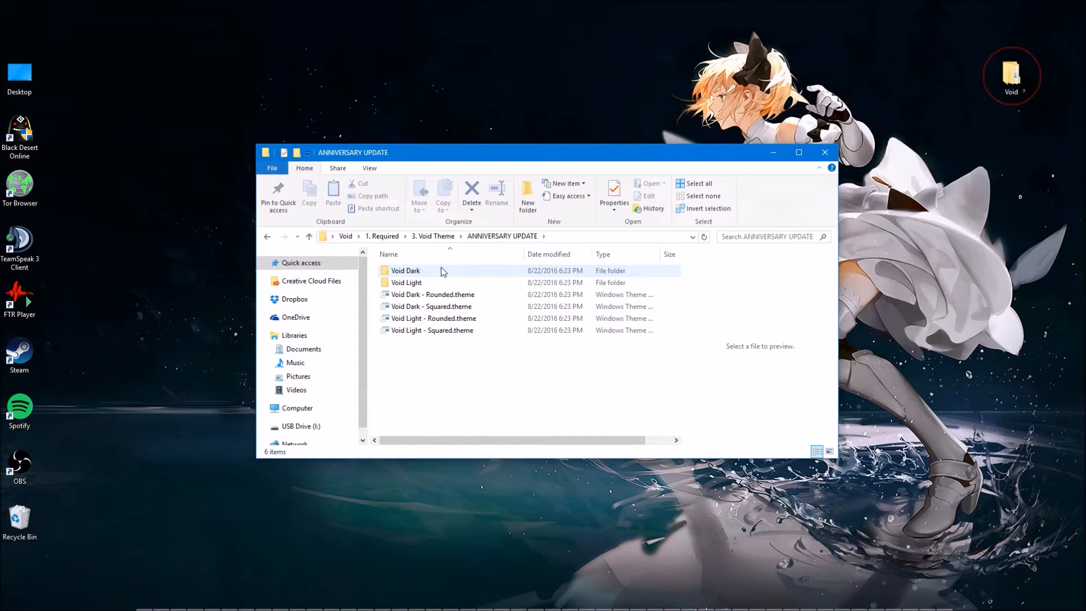
drag(450, 371, 400, 267)
key(ctrl+c)
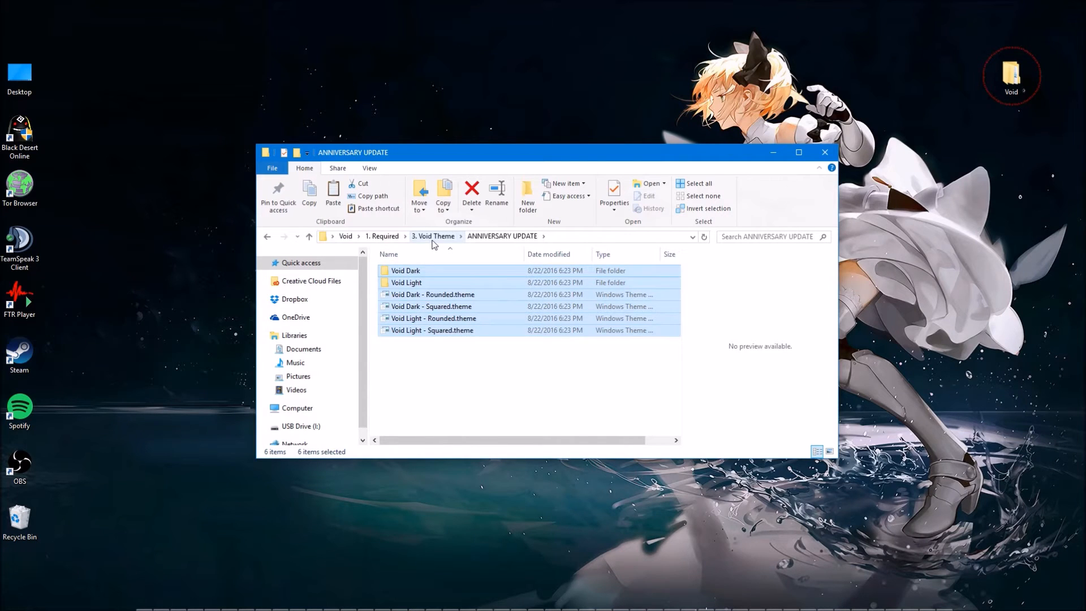
Go to the folder C:\Windows\Resources\Themes.
click(554, 235)
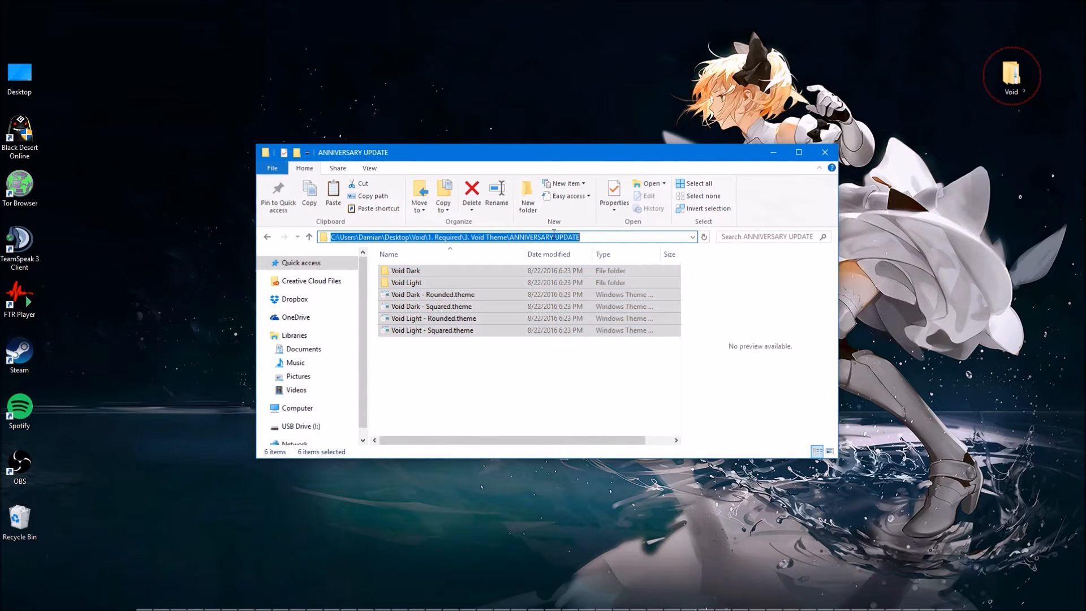
text(C:)
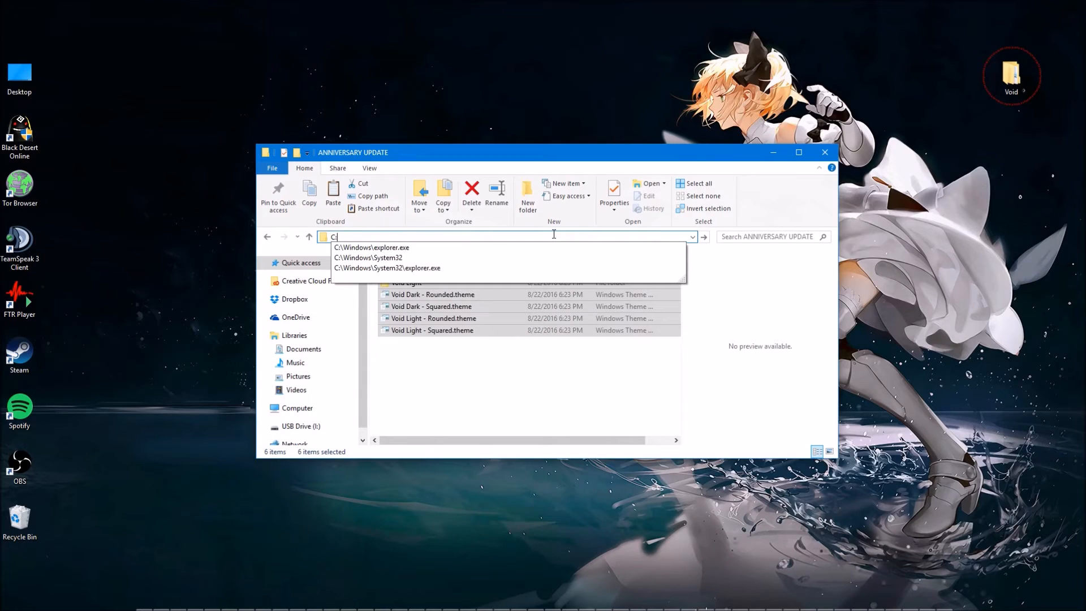
text(\W)
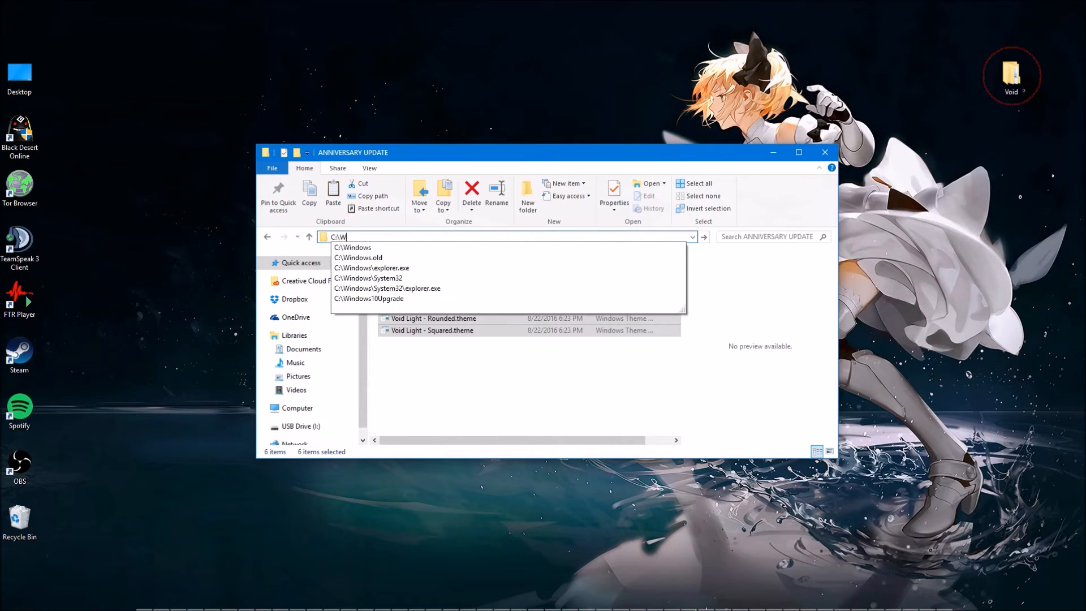
text(indows\)
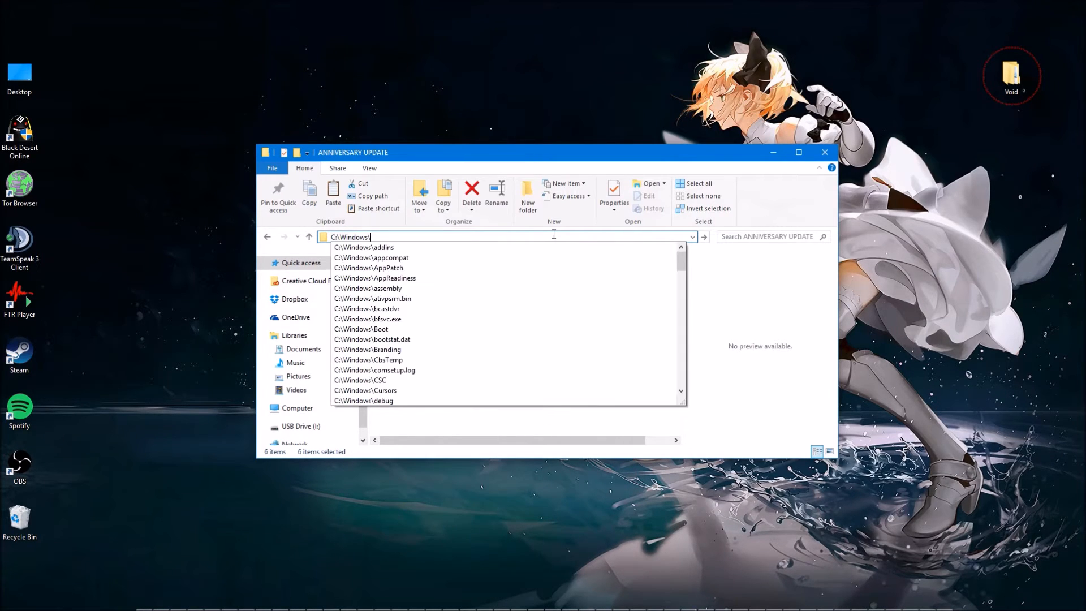
text(Resources)
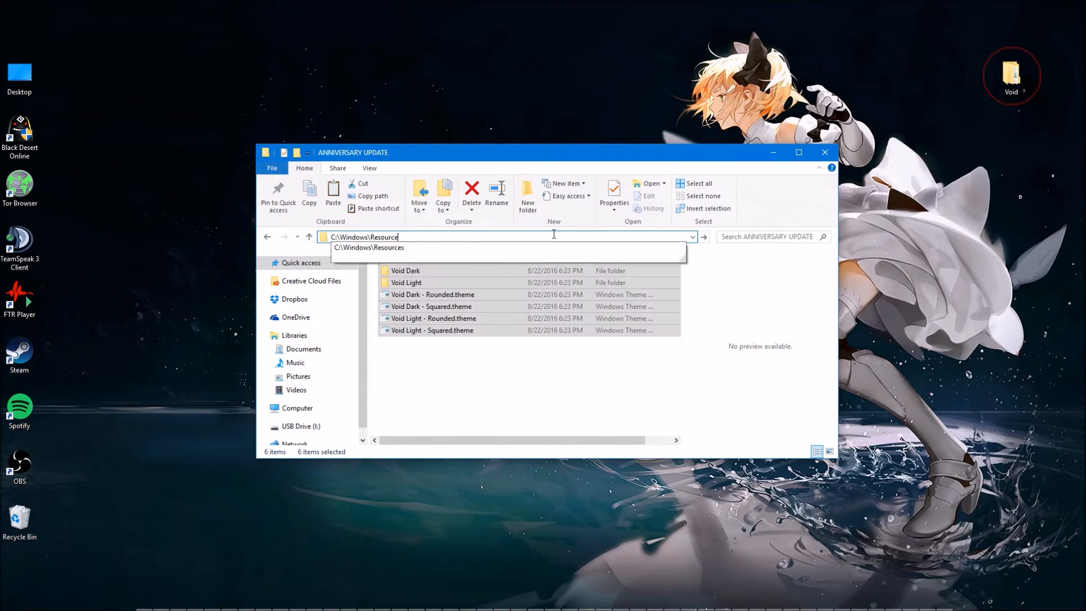
key(Escape)
text(\Themes)
key(Escape)
key(Return)
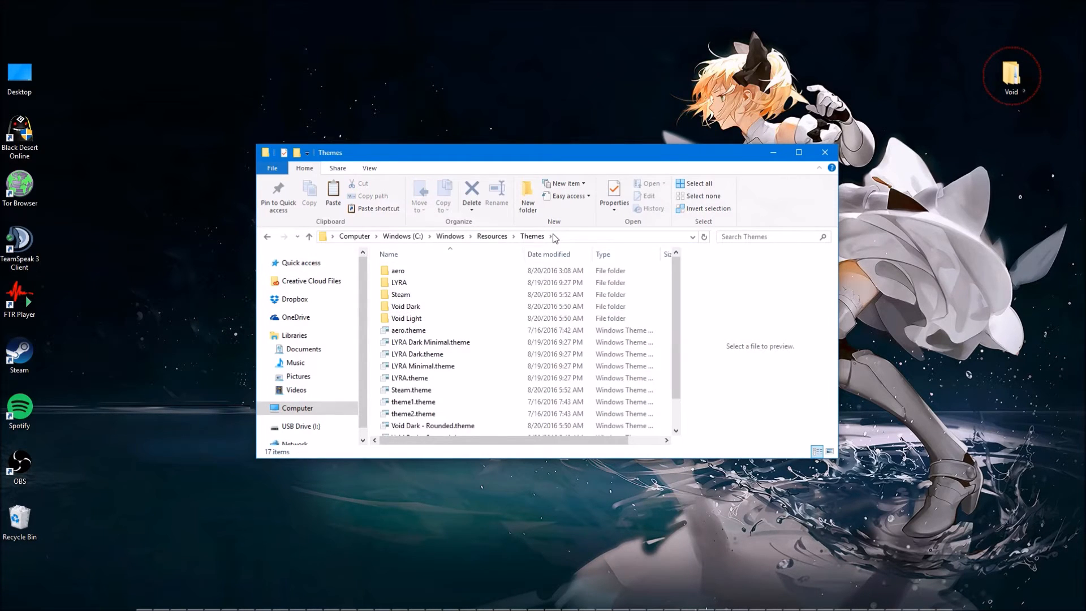
Look over the Void Dark and Void Light folders and the four Void theme files in the Themes folder.
click(422, 308)
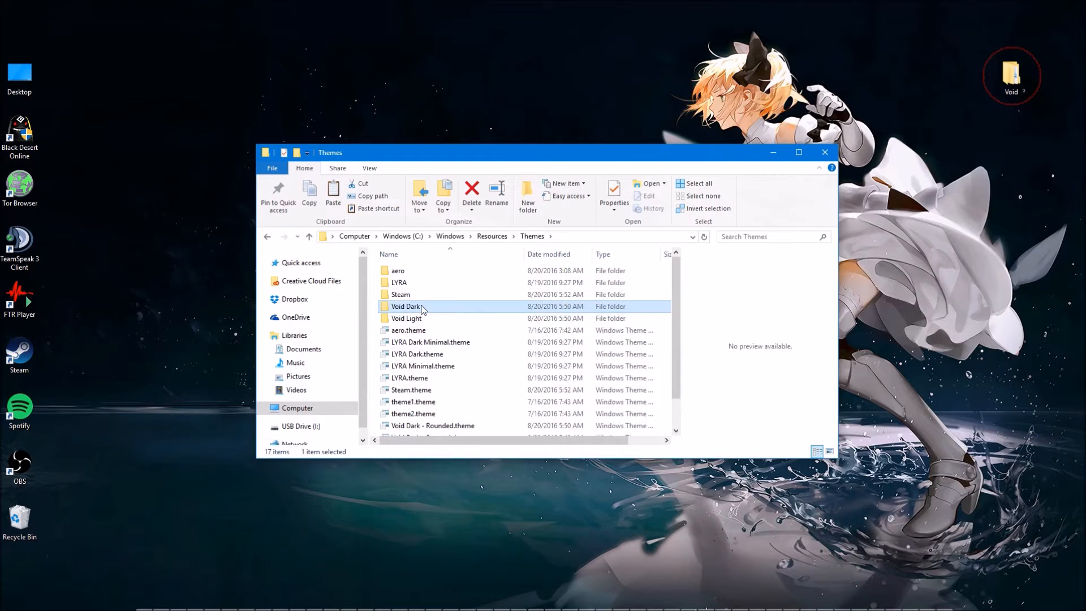
click(419, 319)
scroll(419, 318, down, 1)
click(428, 396)
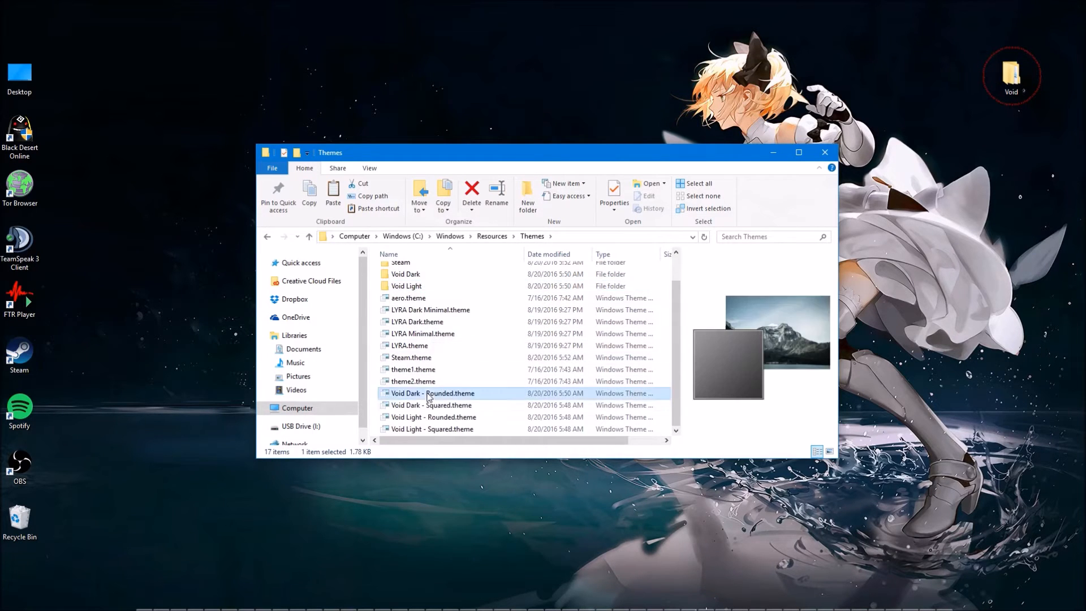
key(Down)
key(Down)
key(Down)
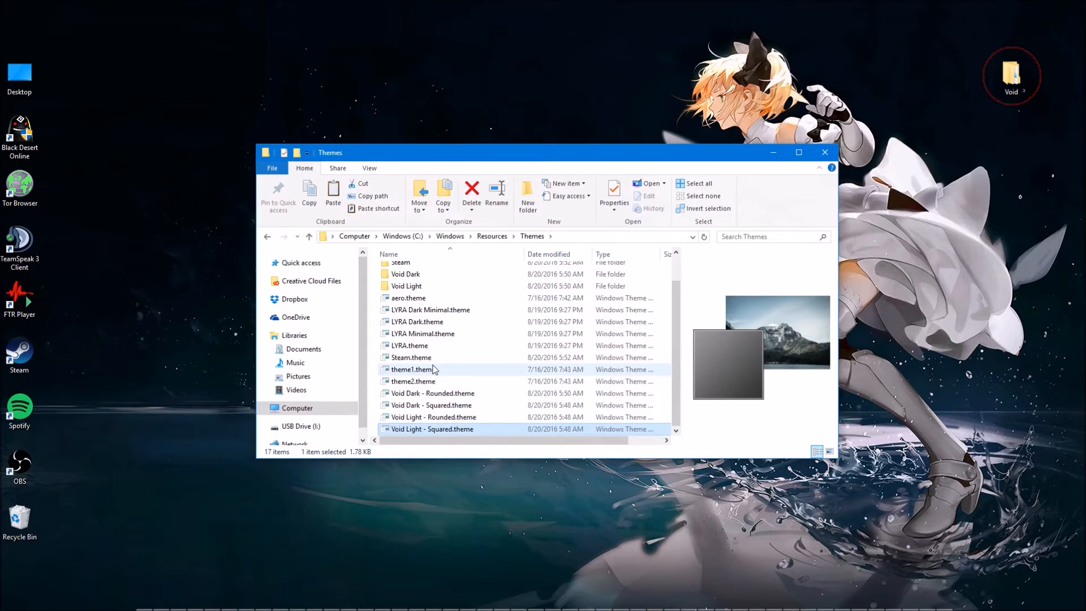
Compare the LYRA theme files with the Void Light theme files, and go back to the ANNIVERSARY UPDATE folder.
click(434, 369)
click(433, 357)
click(434, 322)
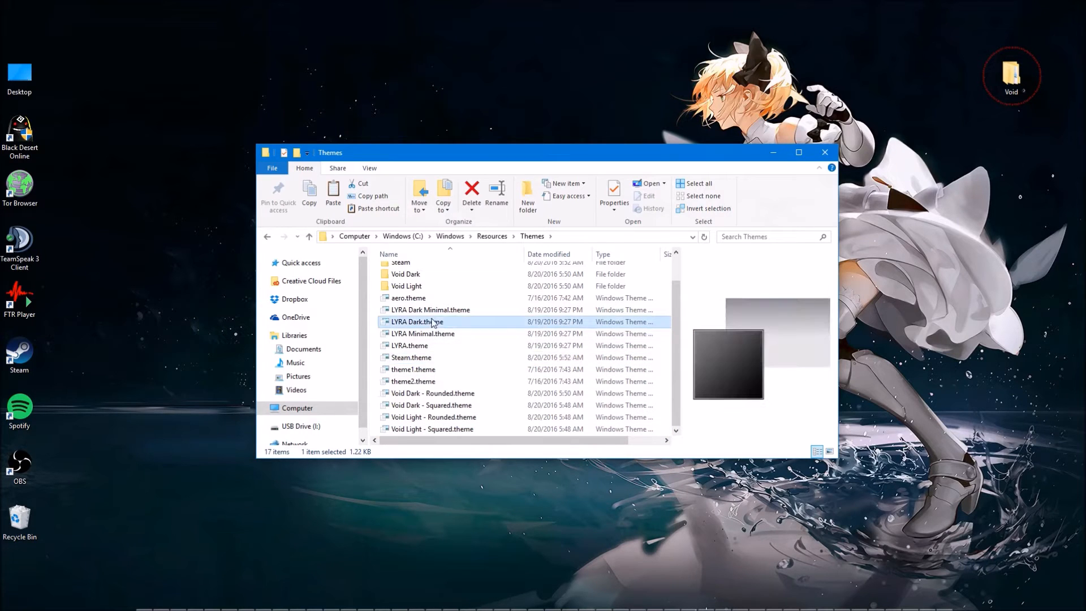
click(429, 334)
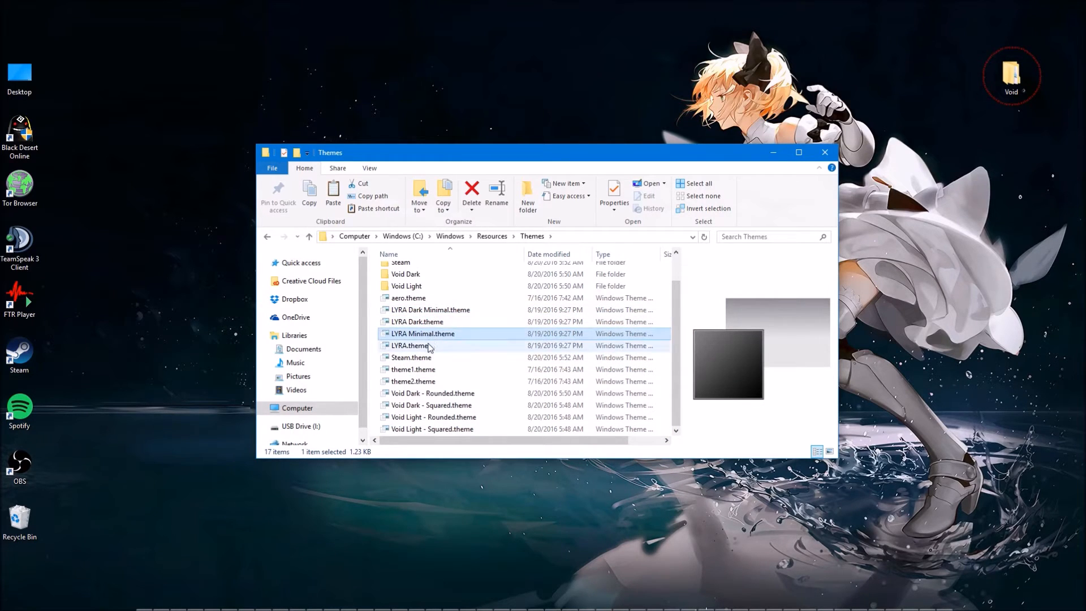
click(430, 346)
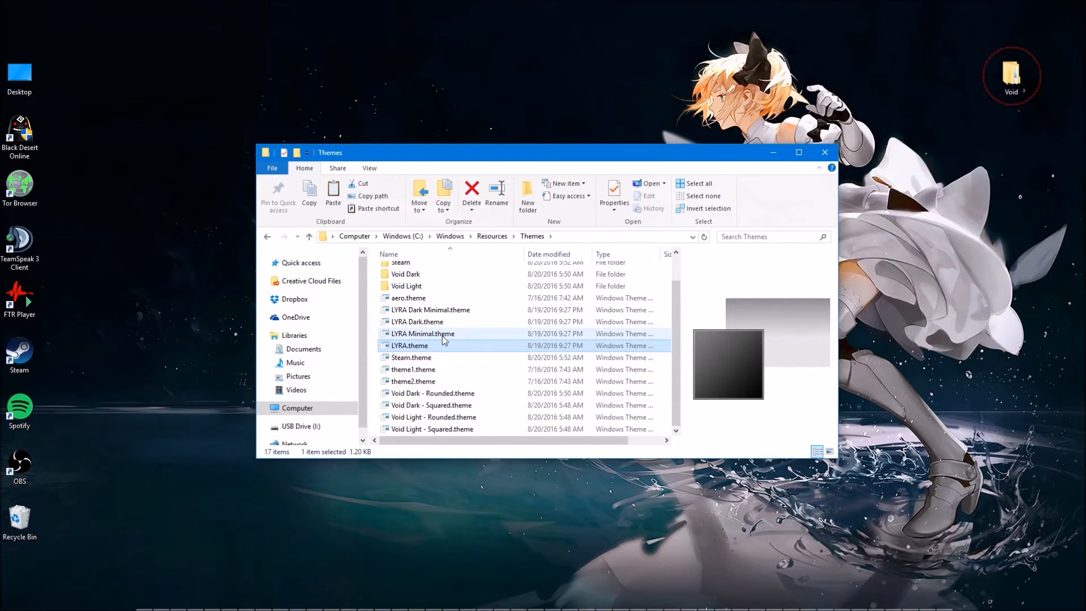
click(464, 418)
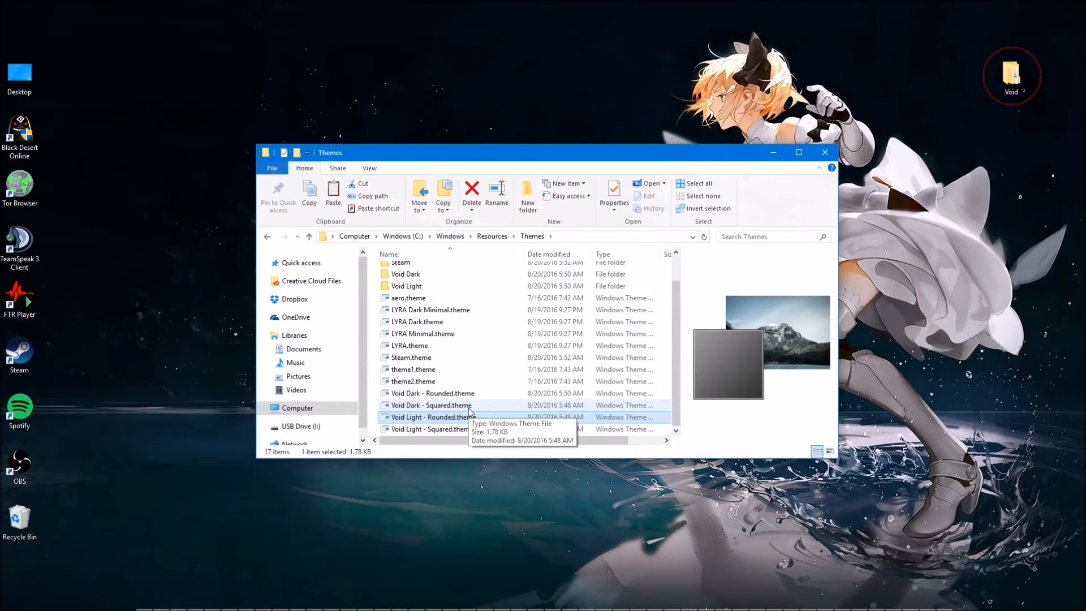
click(465, 430)
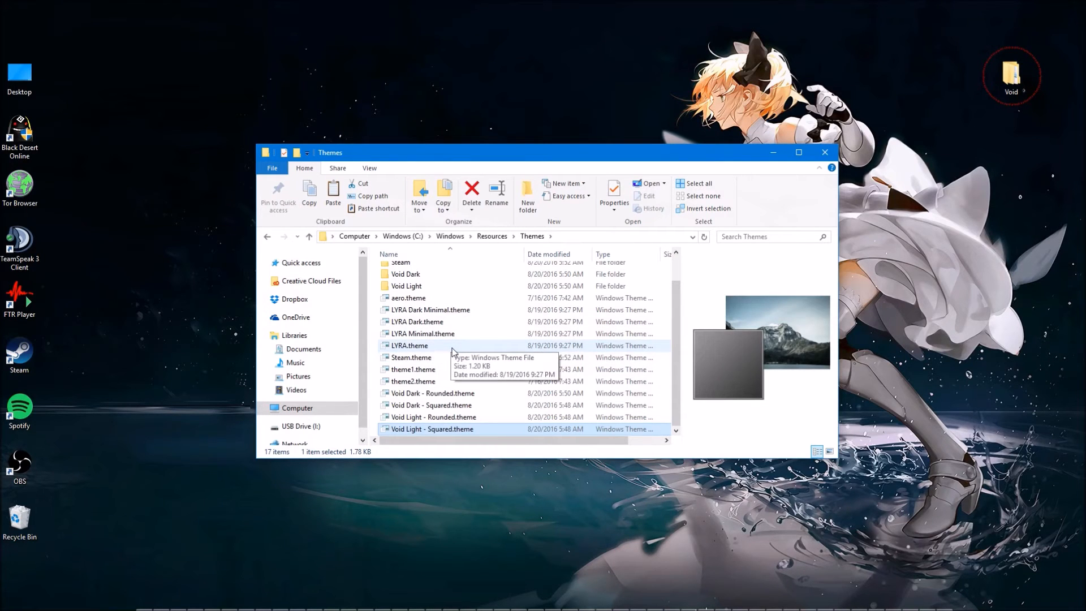
key(alt+Left)
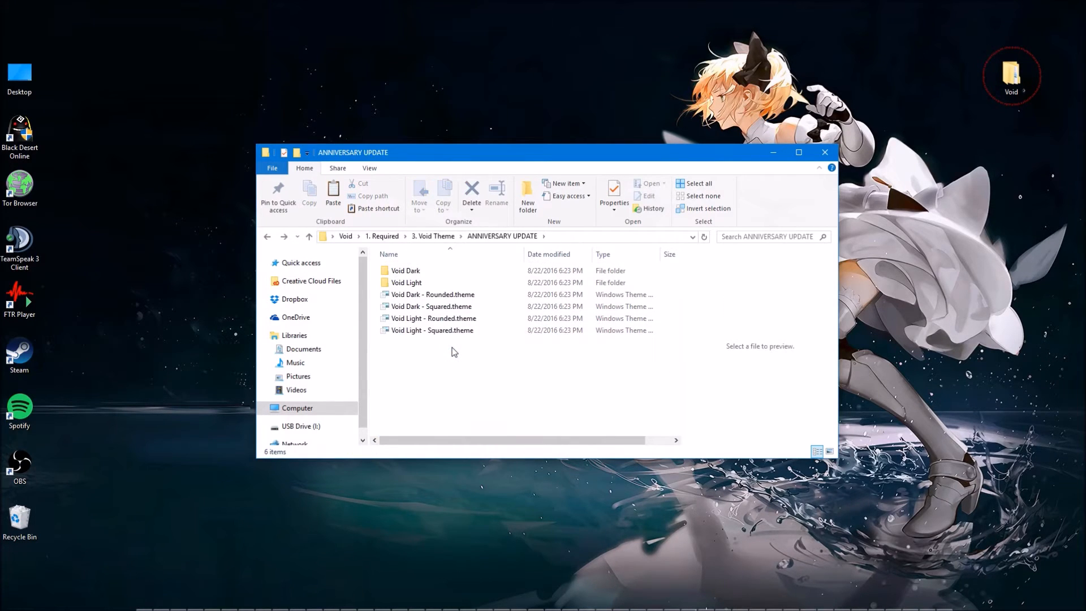
Apply Void Light - Squared.theme from the C:\Windows\Resources\Themes folder.
key(alt+Right)
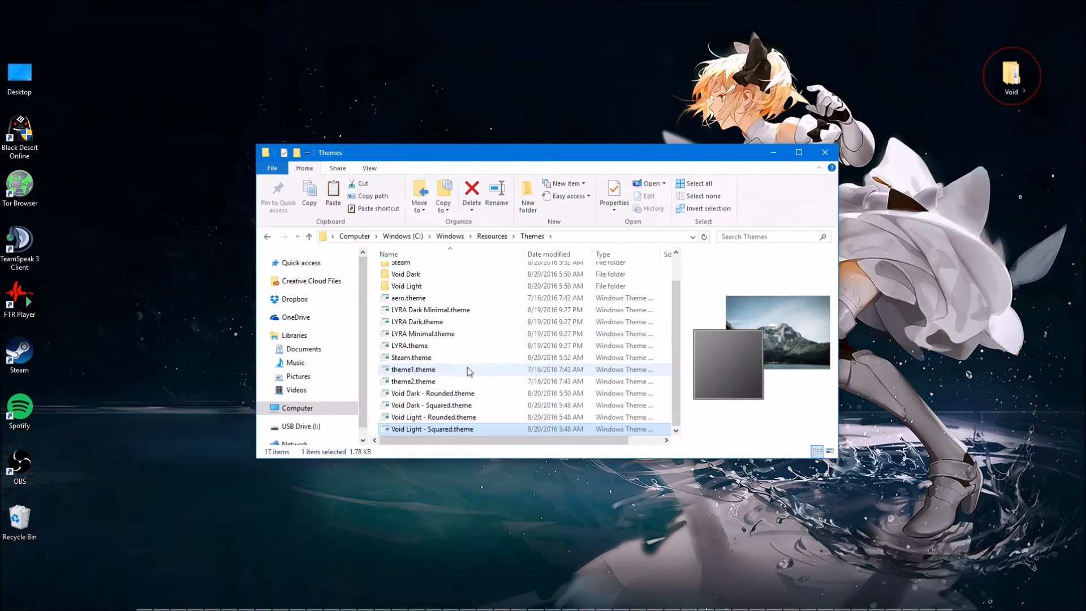
double_click(460, 429)
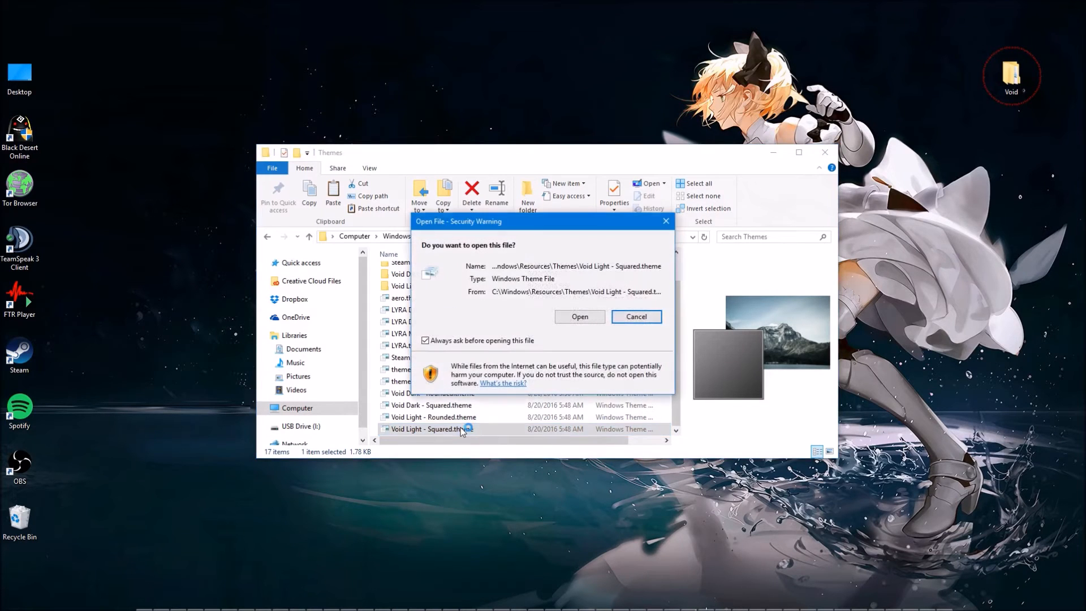
click(574, 319)
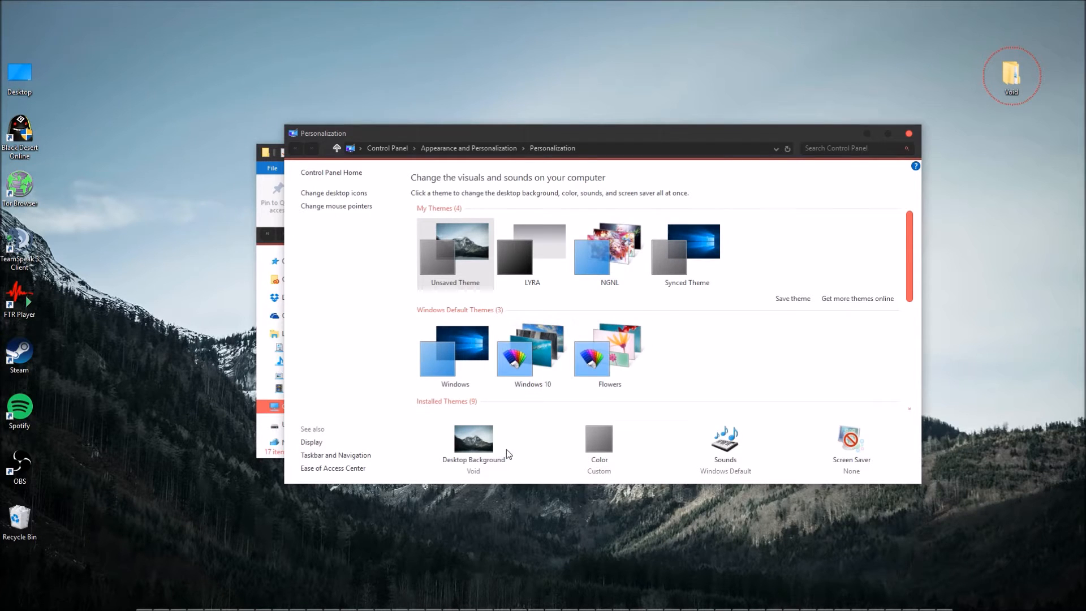
Set the sniper vs sword grey-blue picture as the desktop background with the Span fit.
click(494, 456)
click(669, 397)
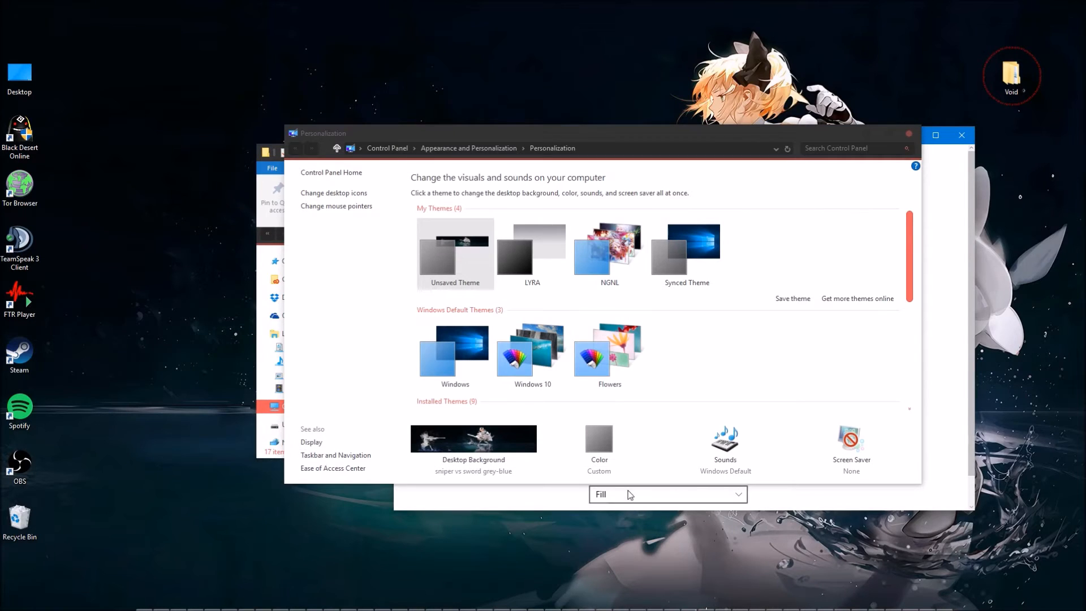
click(616, 495)
click(629, 496)
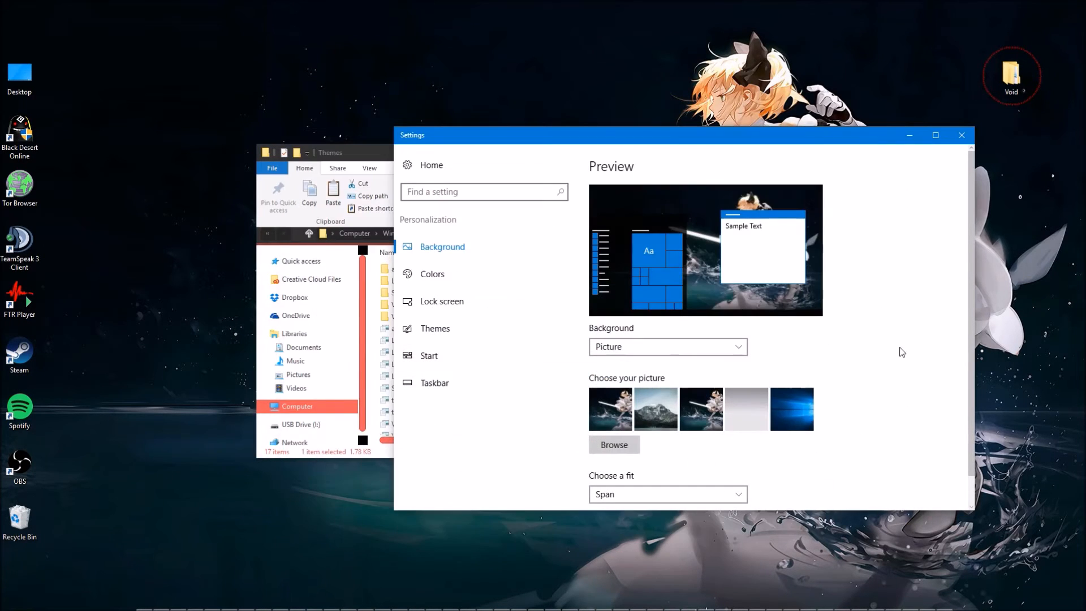
Set the Windows accent color to red, look through the remaining color options and close Settings.
drag(716, 142, 562, 73)
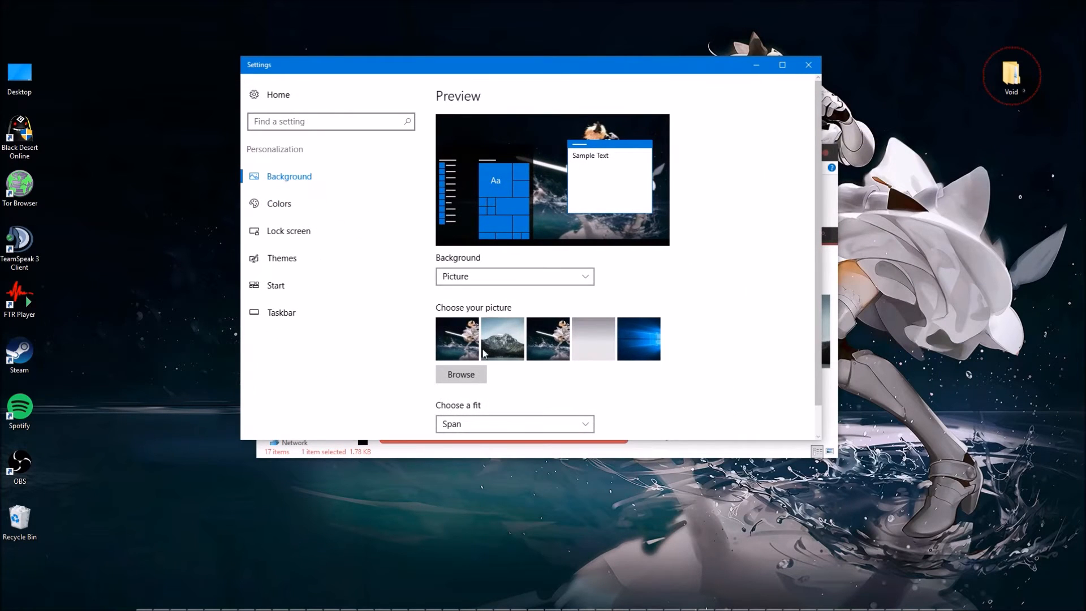
scroll(500, 362, down, 1)
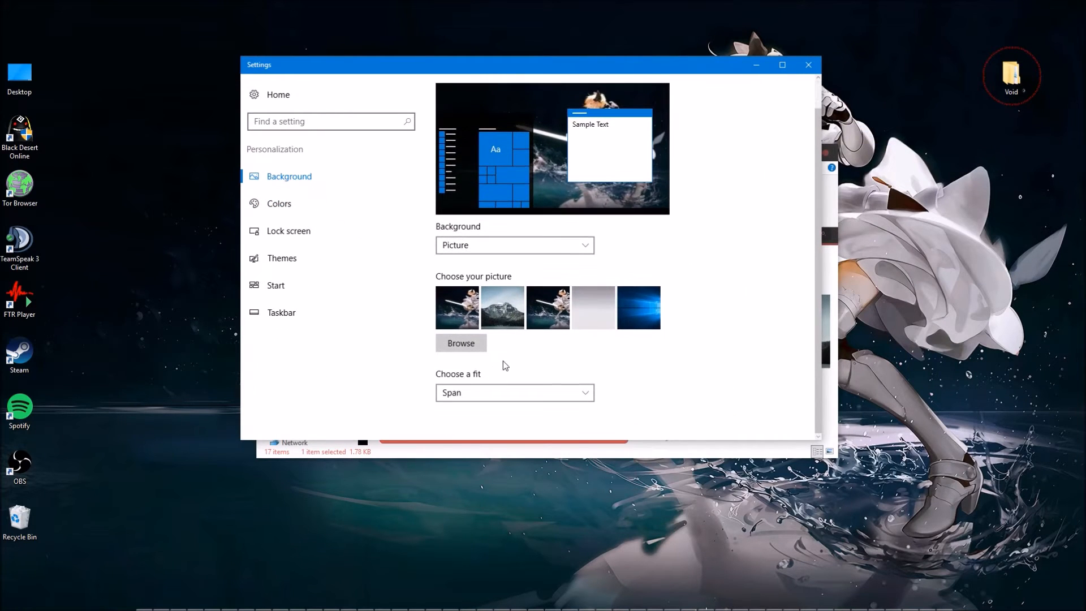
click(348, 201)
click(477, 309)
drag(964, 208, 854, 470)
scroll(664, 345, down, 3)
scroll(663, 345, down, 1)
scroll(637, 345, up, 5)
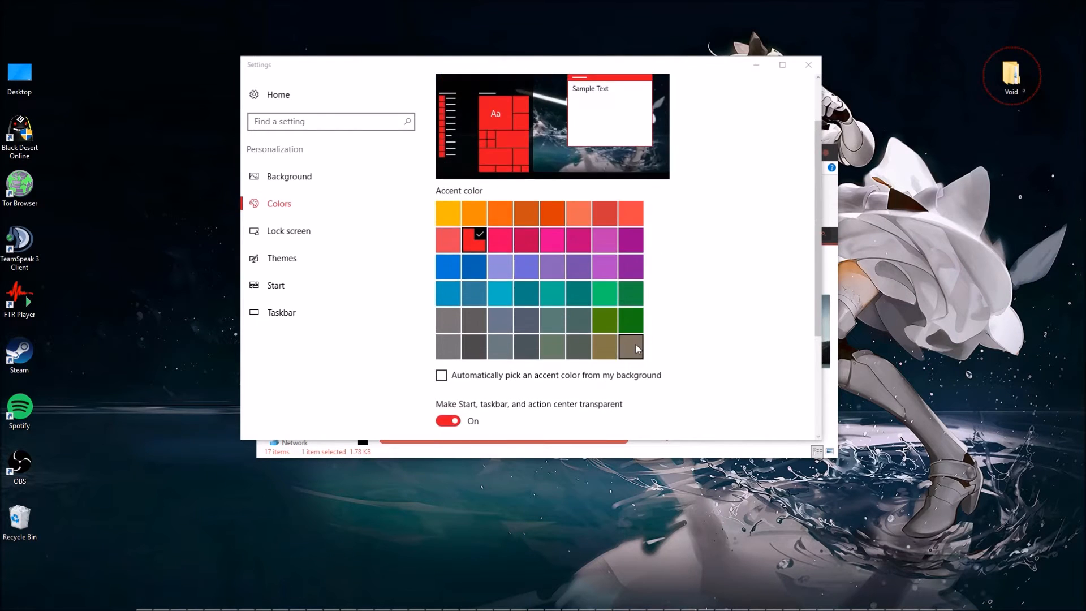
click(808, 66)
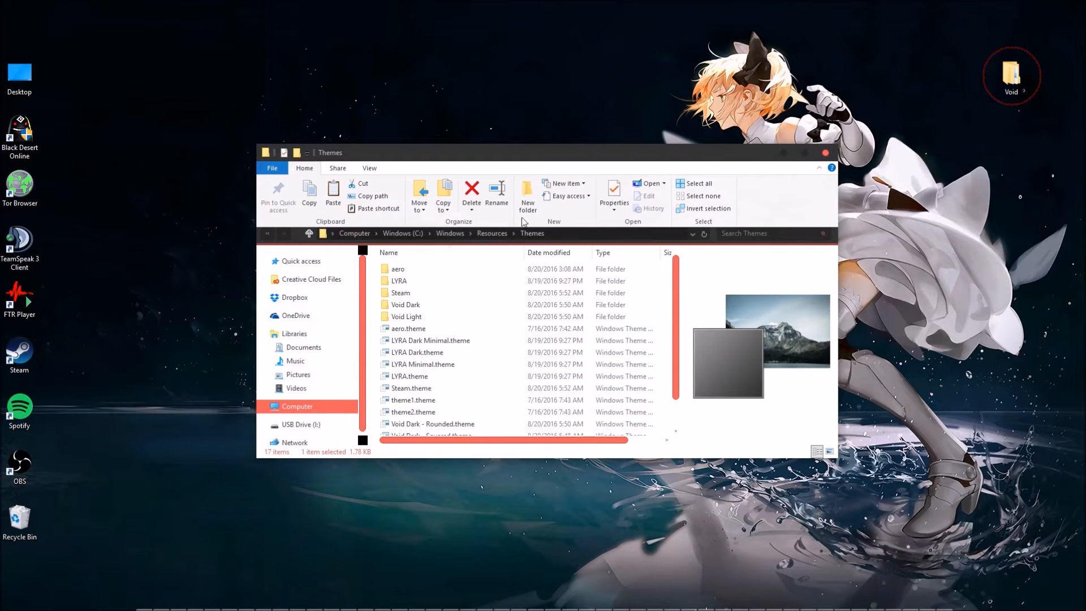
Collapse the Explorer ribbon and go from ANNIVERSARY UPDATE up to Void and into the 2. Optional folder.
click(820, 168)
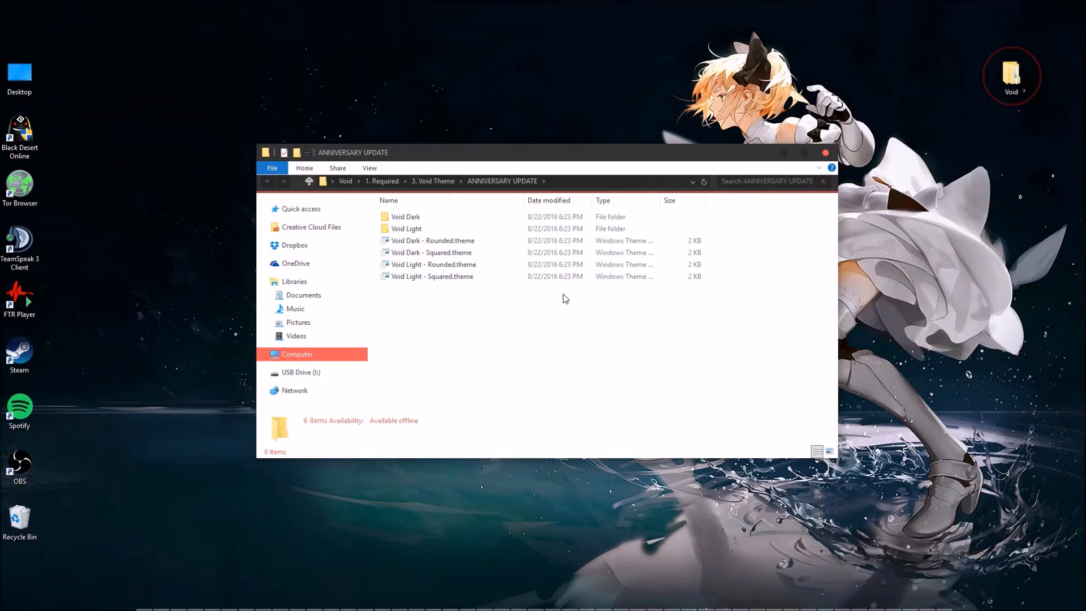
key(BackSpace)
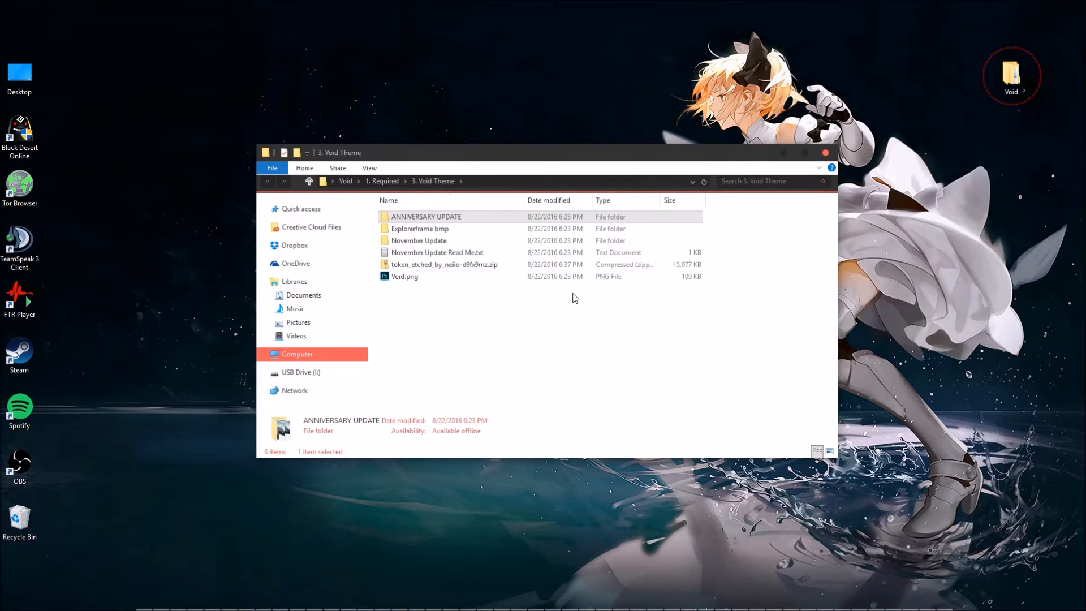
key(BackSpace)
key(BackSpace)
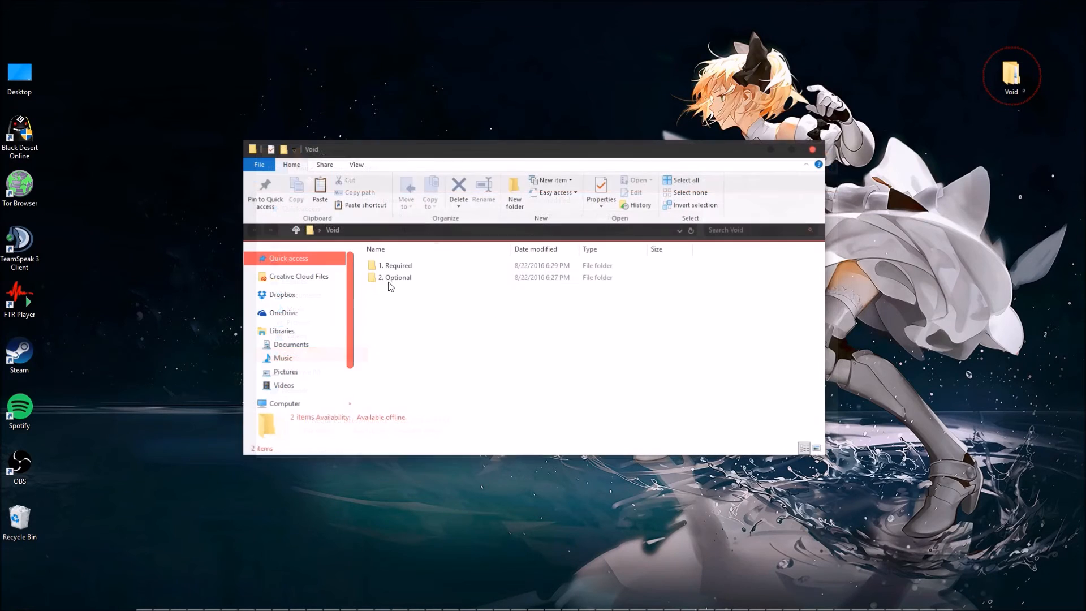
double_click(394, 277)
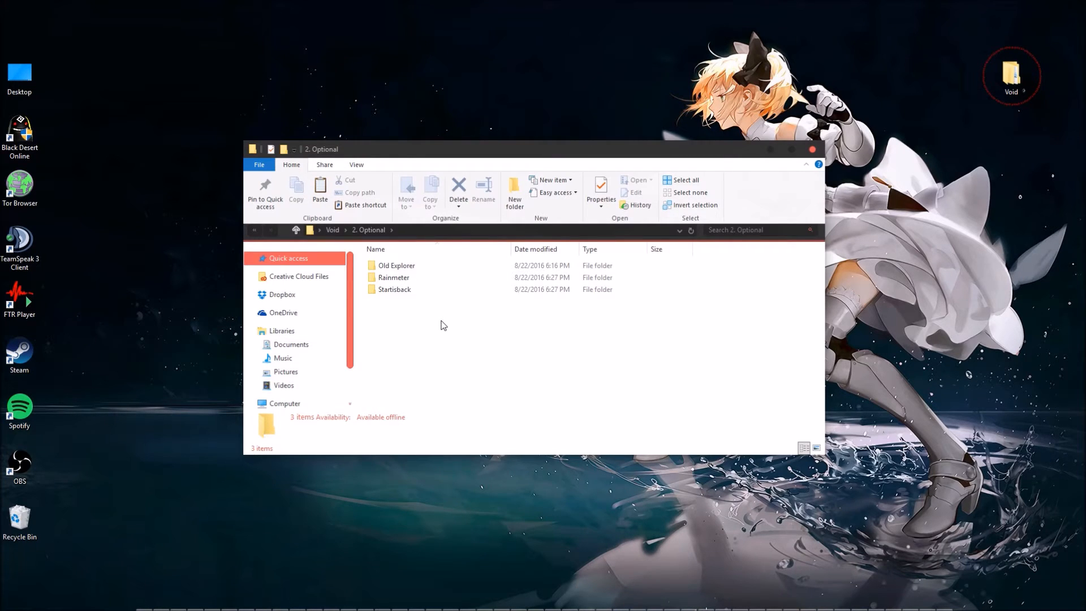
Take a look at the Start menu, and launch OldNewExplorerCfg.exe from the Old Explorer folder.
key(super)
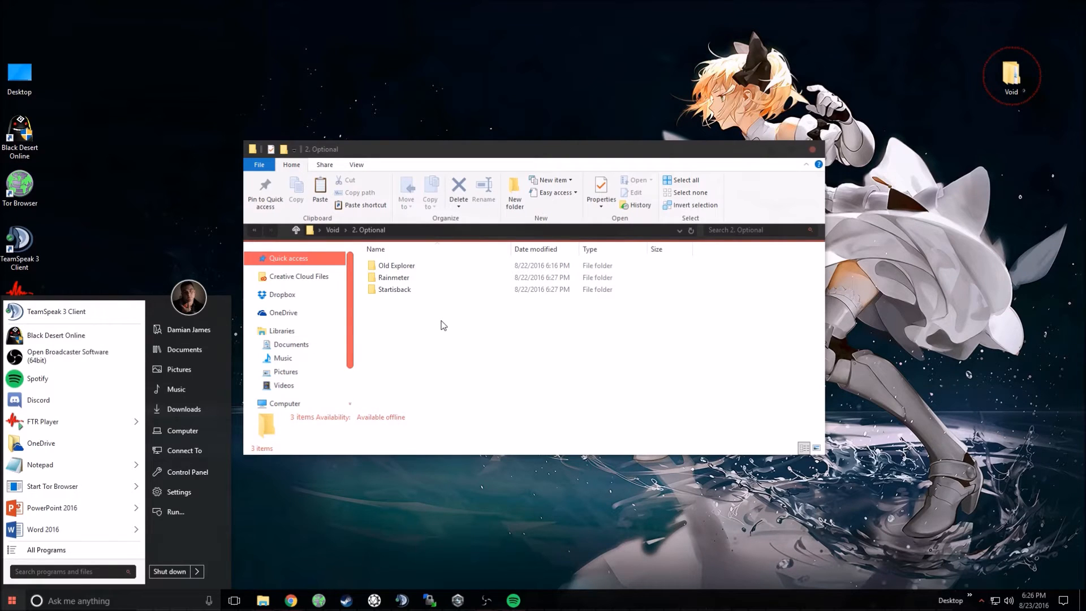
click(443, 324)
double_click(407, 267)
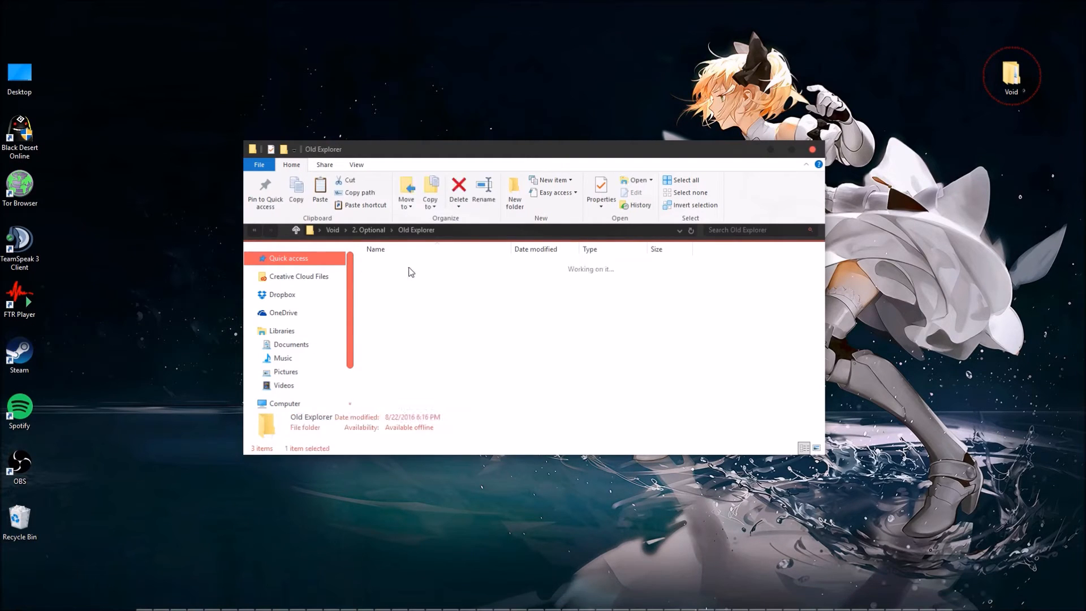
double_click(413, 290)
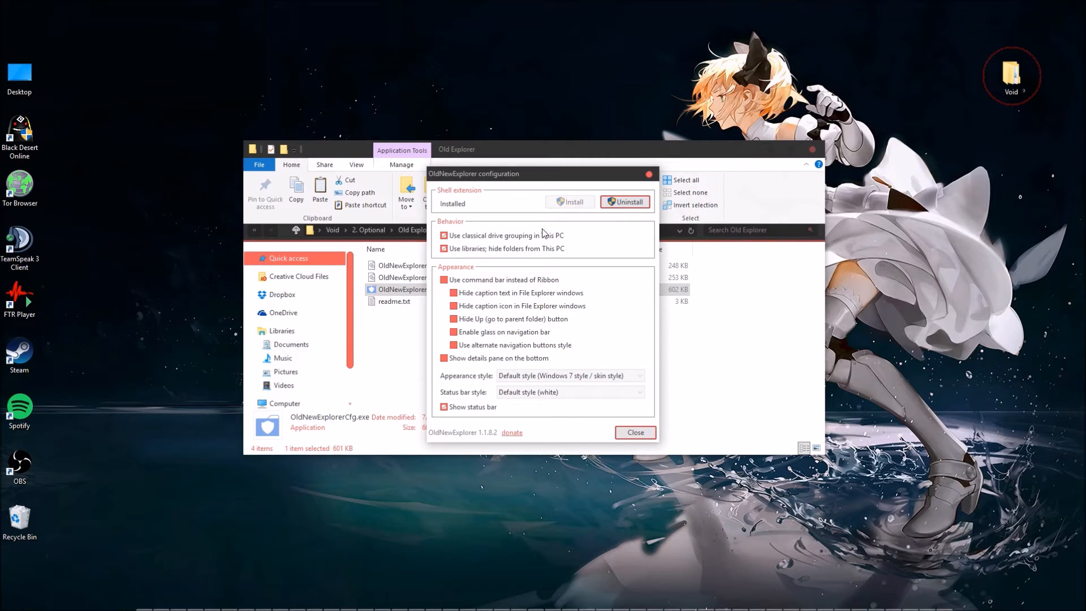
Set OldNewExplorer to use the command bar instead of the Ribbon and the alternate navigation buttons style, and close the configuration and Explorer windows.
click(452, 280)
click(453, 280)
click(492, 349)
click(634, 433)
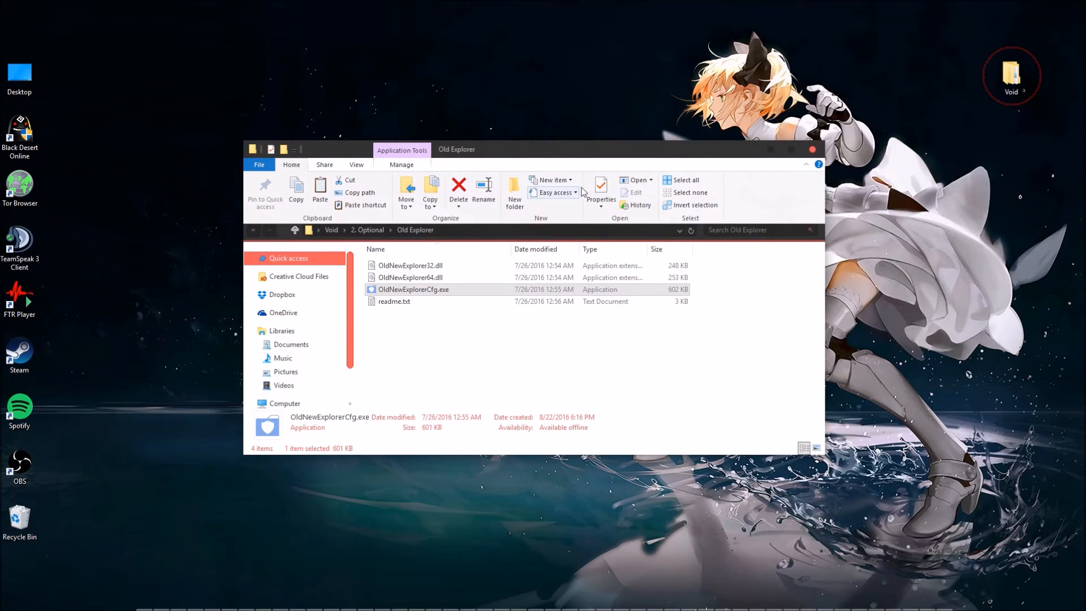
click(812, 150)
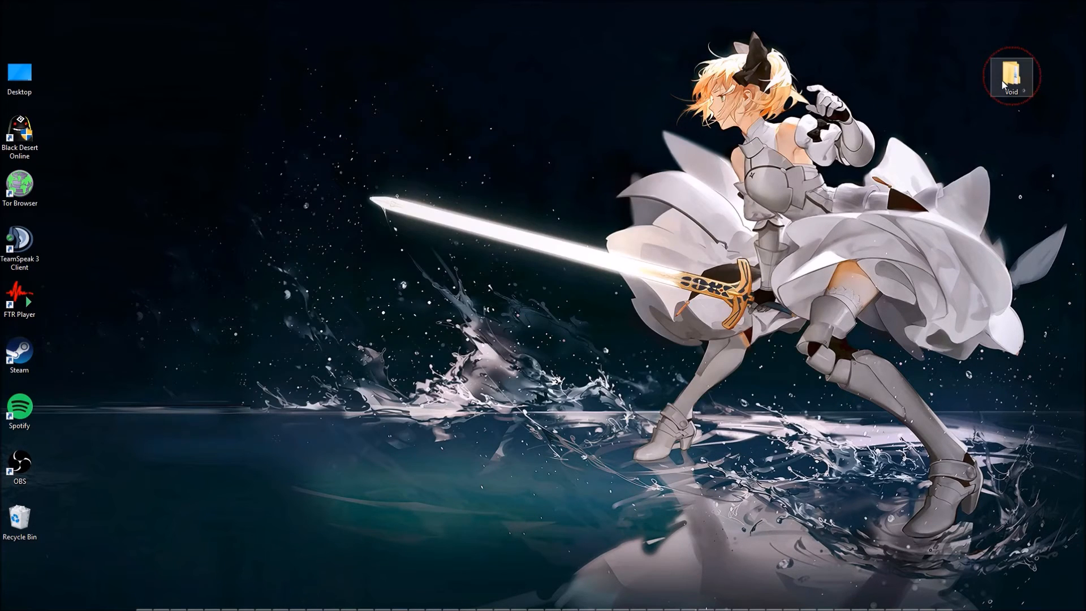
Install Rainmeter from Void > 2. Optional > Rainmeter as a standard installation in C:\Program Files\Rainmeter, with launch on startup.
double_click(1002, 80)
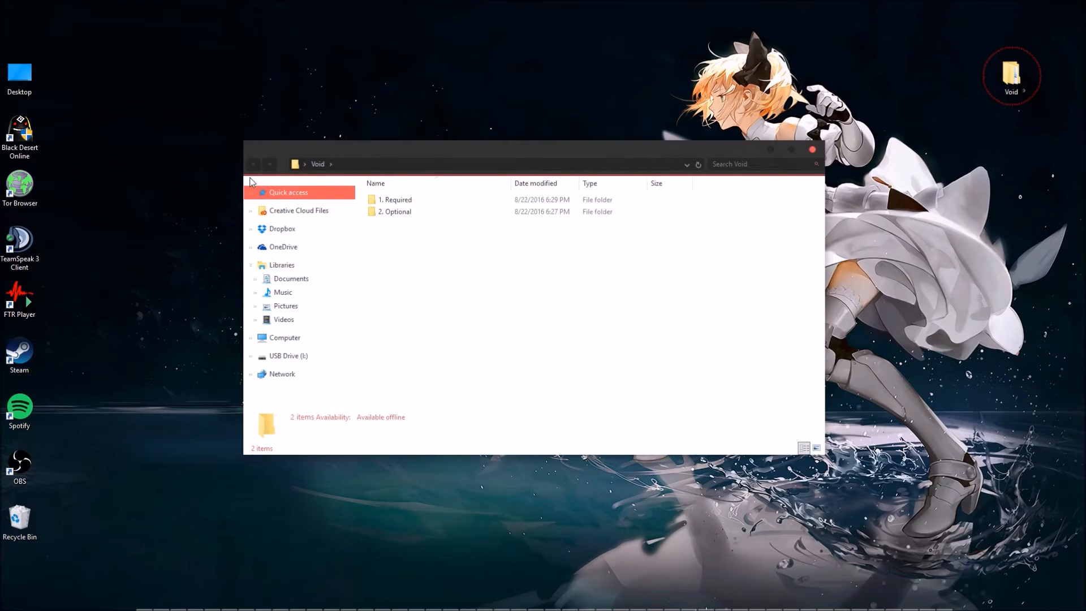
double_click(401, 220)
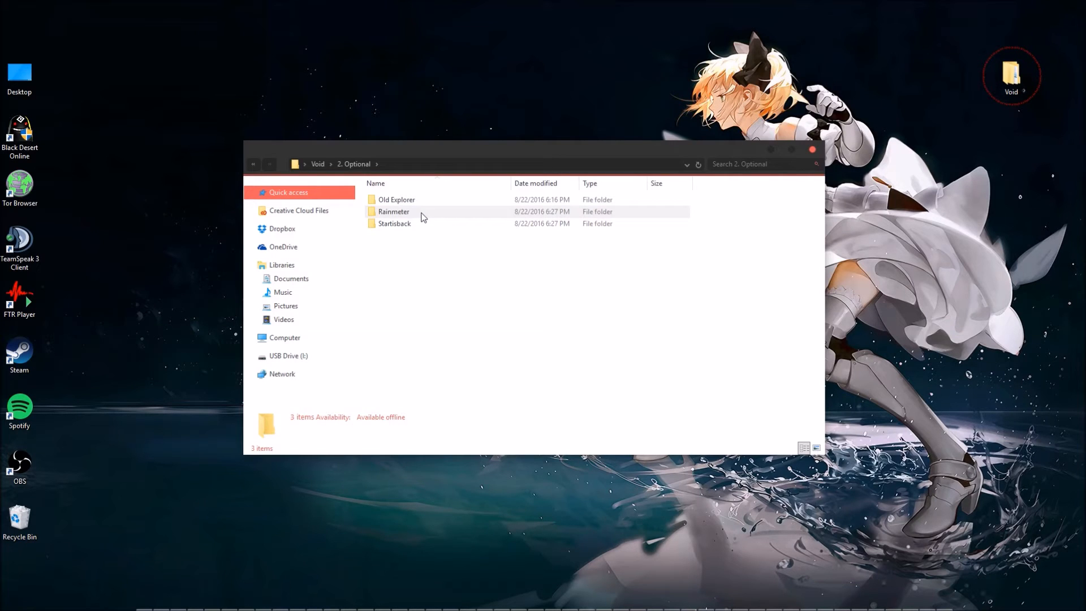
double_click(423, 214)
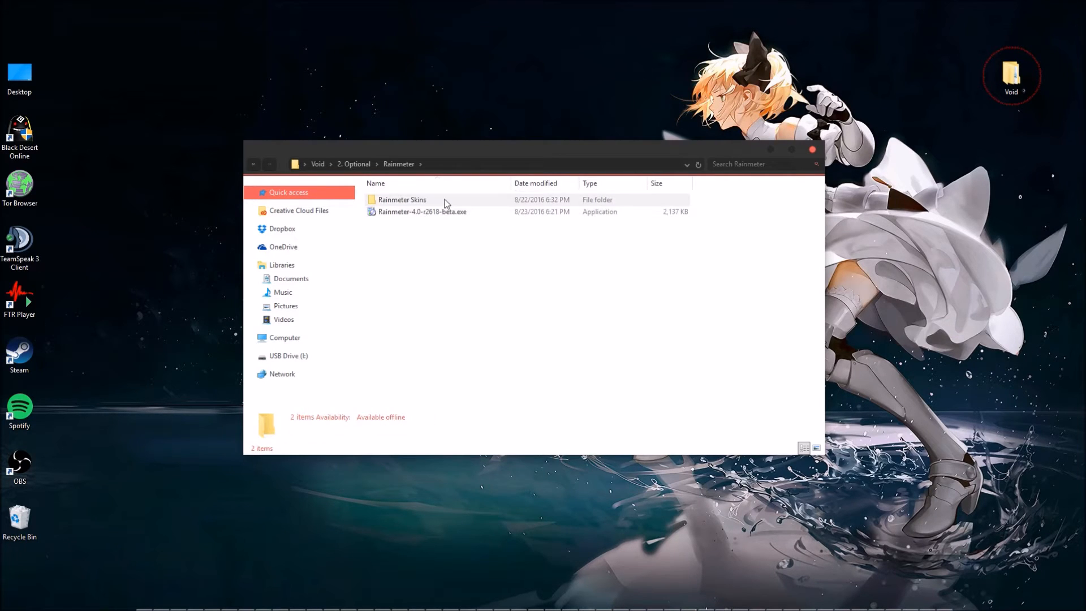
double_click(467, 212)
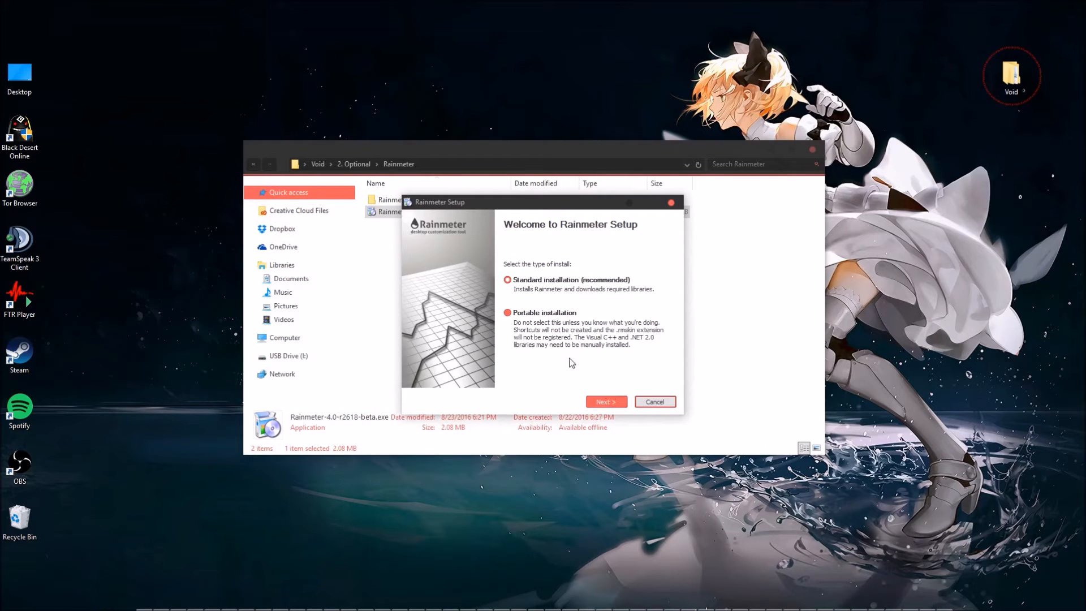
click(611, 401)
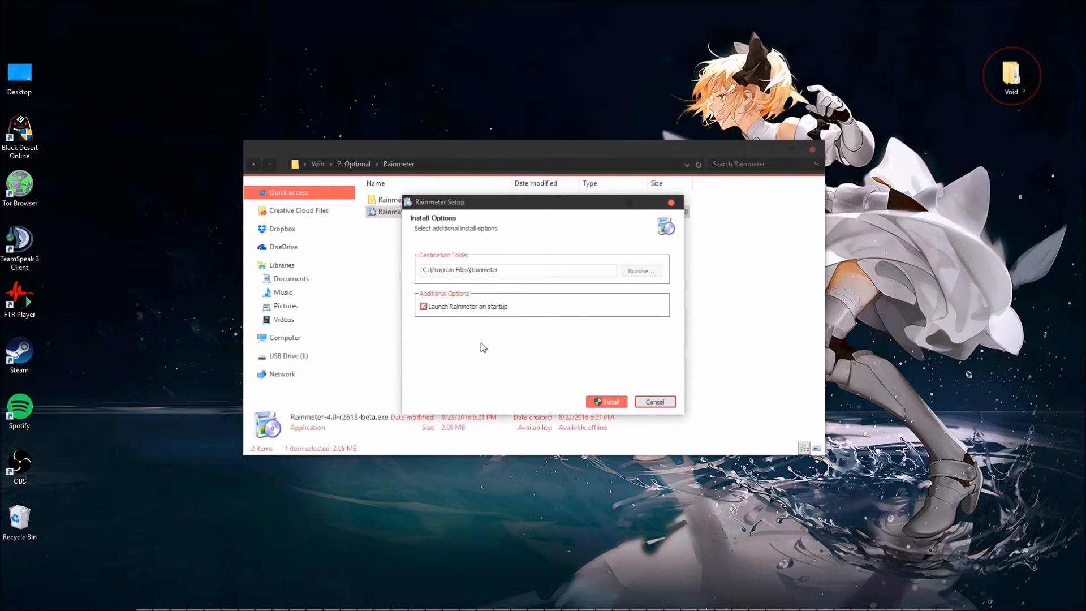
click(597, 405)
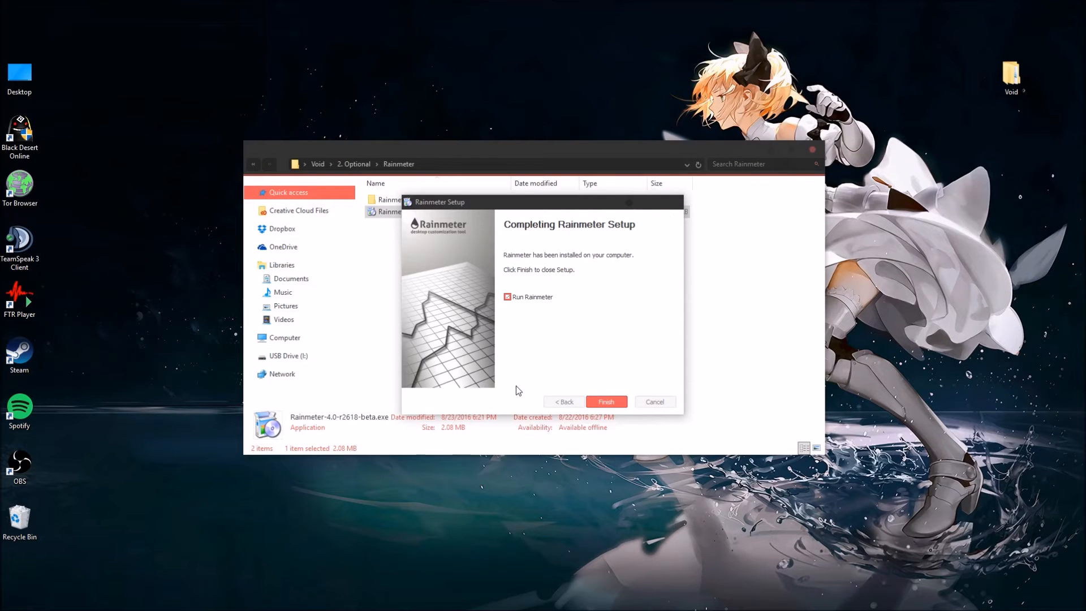
click(598, 403)
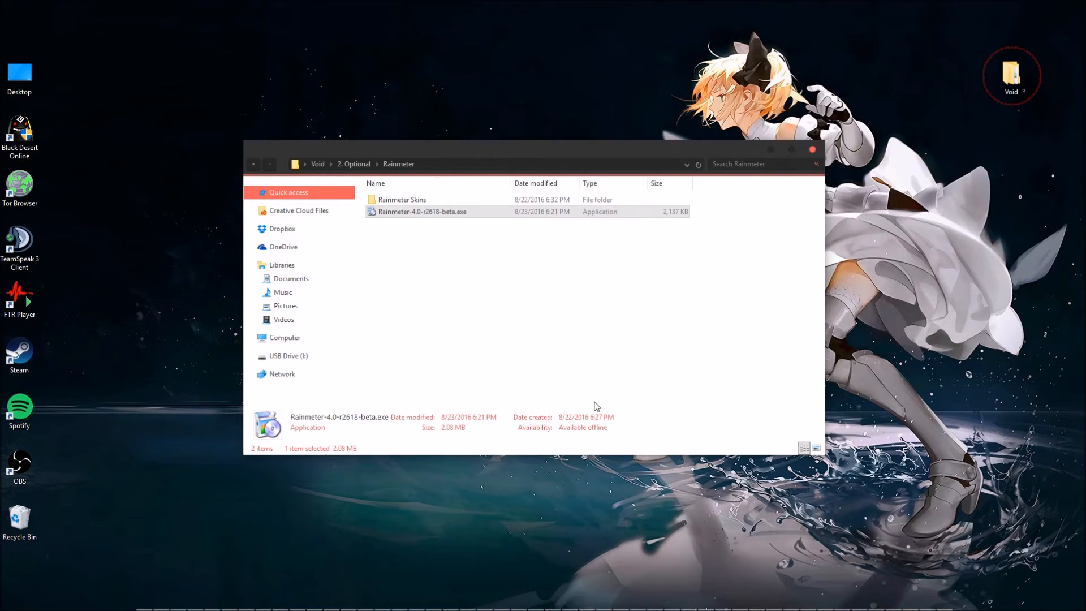
Open the Rainmeter Skins folder and view the Desktop VU-Meter and VisBubble skin installers without installing them.
double_click(460, 199)
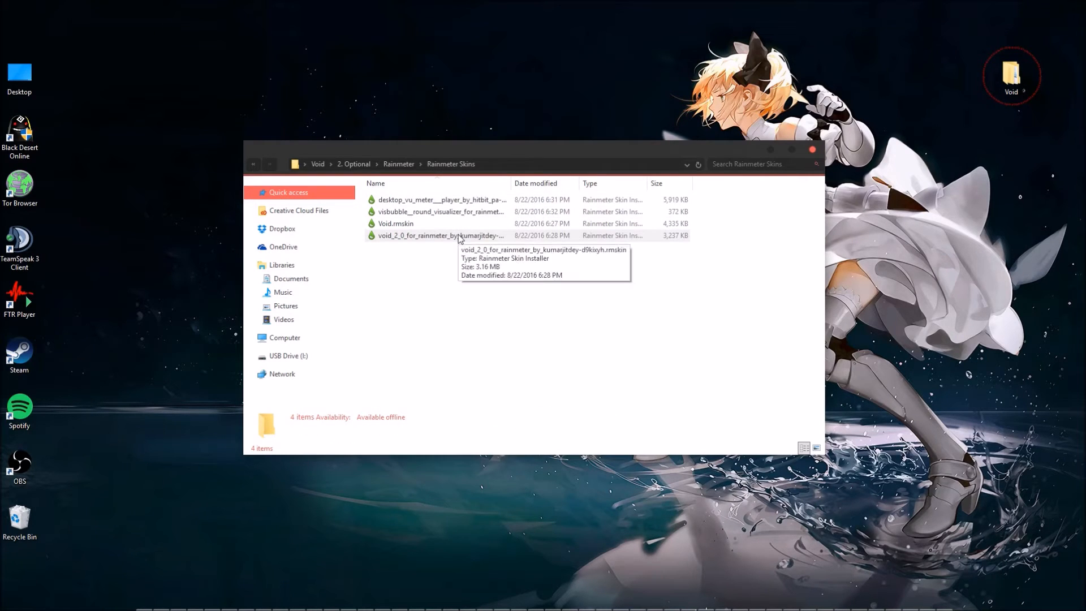
double_click(473, 202)
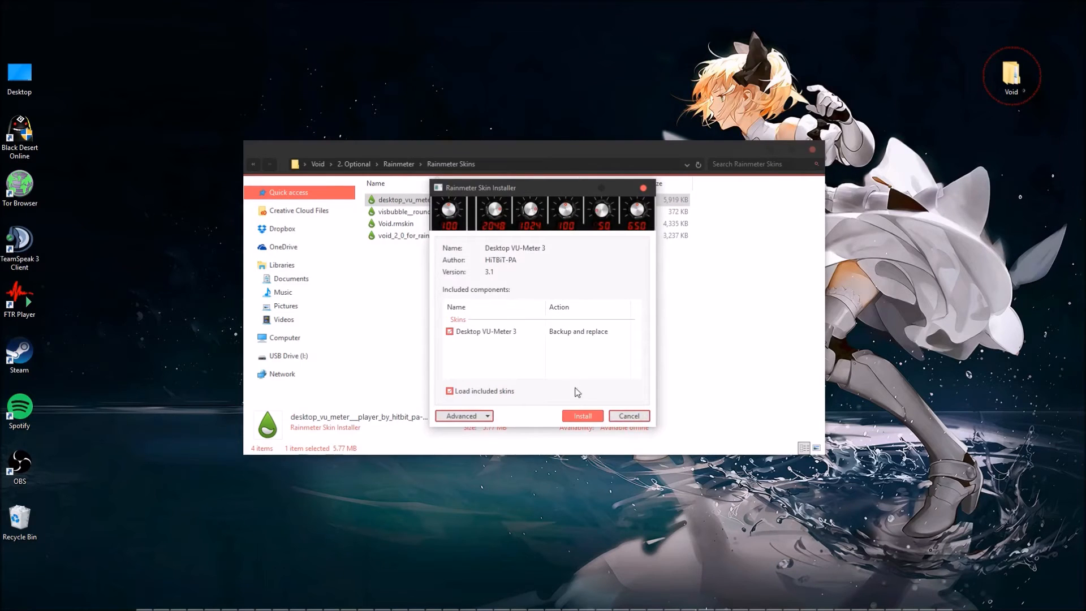
click(627, 416)
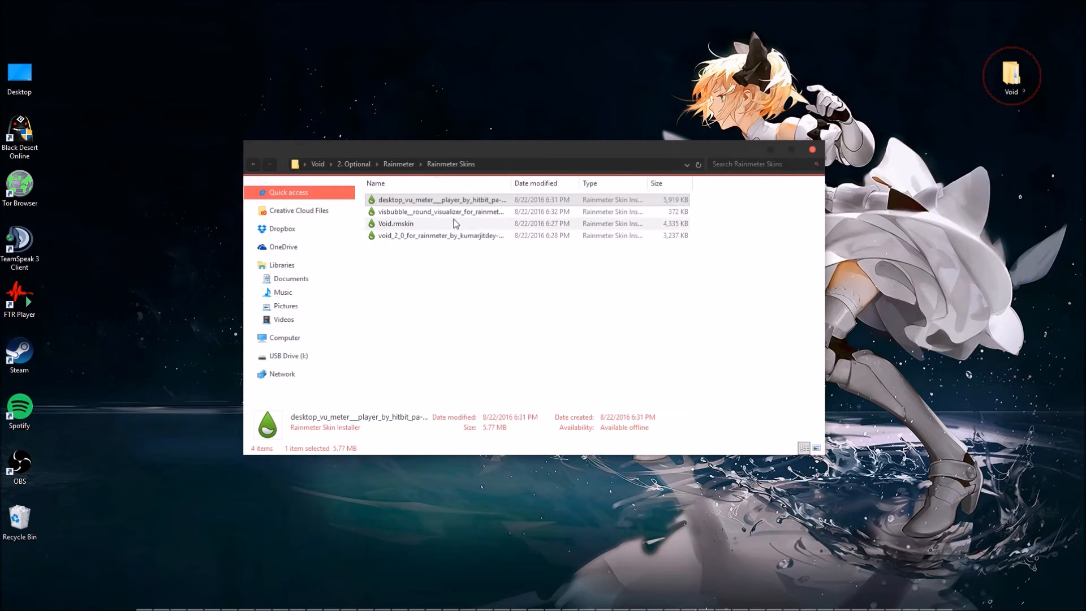
click(454, 214)
double_click(456, 213)
click(628, 417)
Select the two Void skin files, look over the Void sidebar's resolution variants and try moving the sidebar across the desktop.
drag(367, 252, 425, 223)
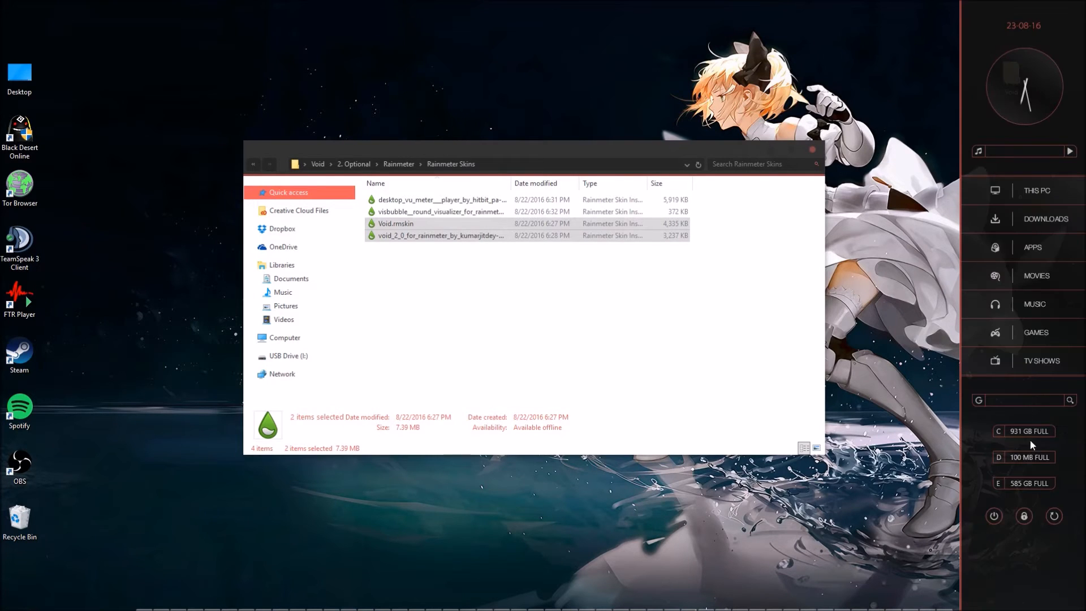
right_click(973, 68)
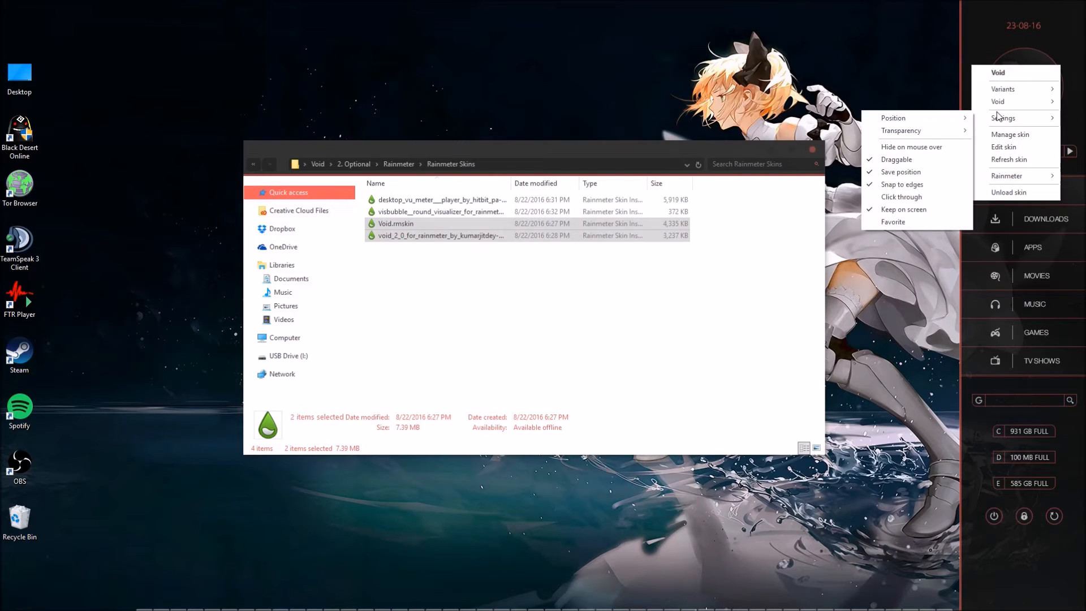
mouse_move(998, 109)
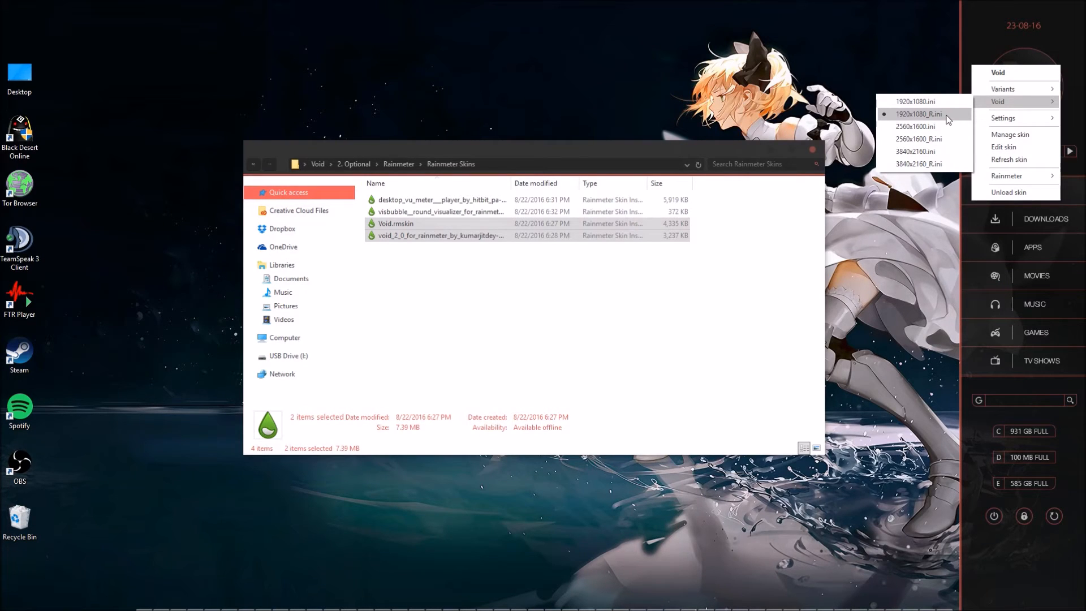
click(966, 19)
drag(974, 51, 0, 91)
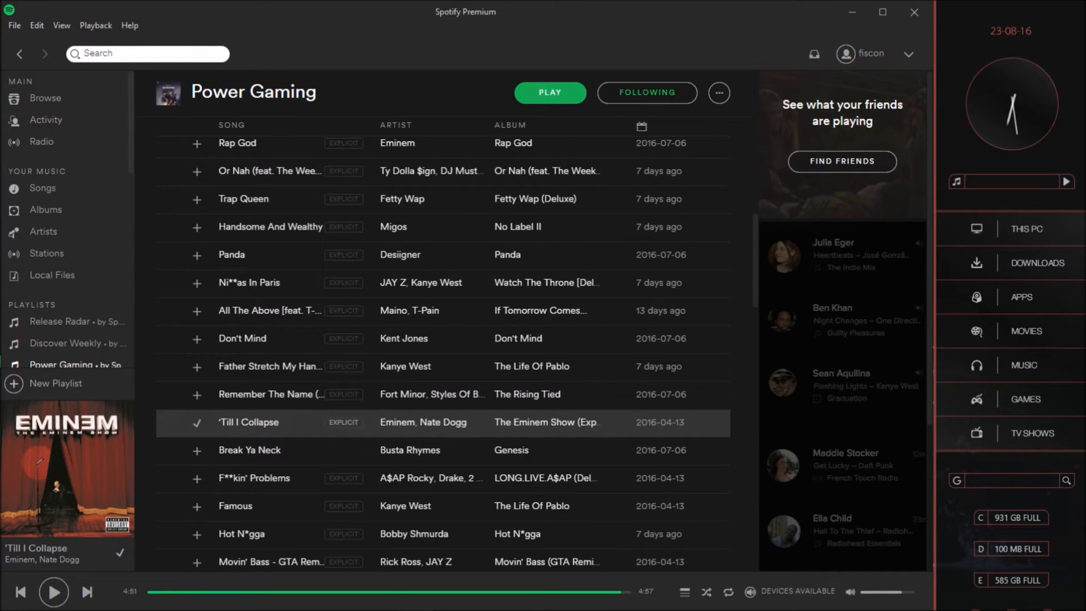
click(947, 62)
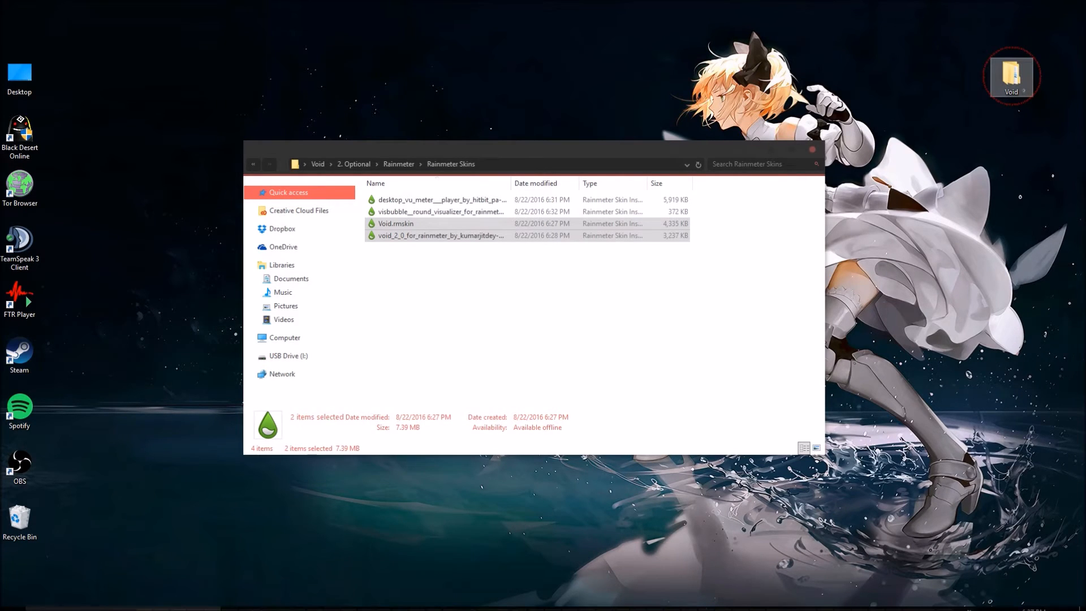
Open the Manage Rainmeter window, load Loader.ini from Desktop VU-Meter 3, and place the loader skin beside the Manage window so both are accessible.
click(983, 600)
right_click(1016, 555)
click(1013, 379)
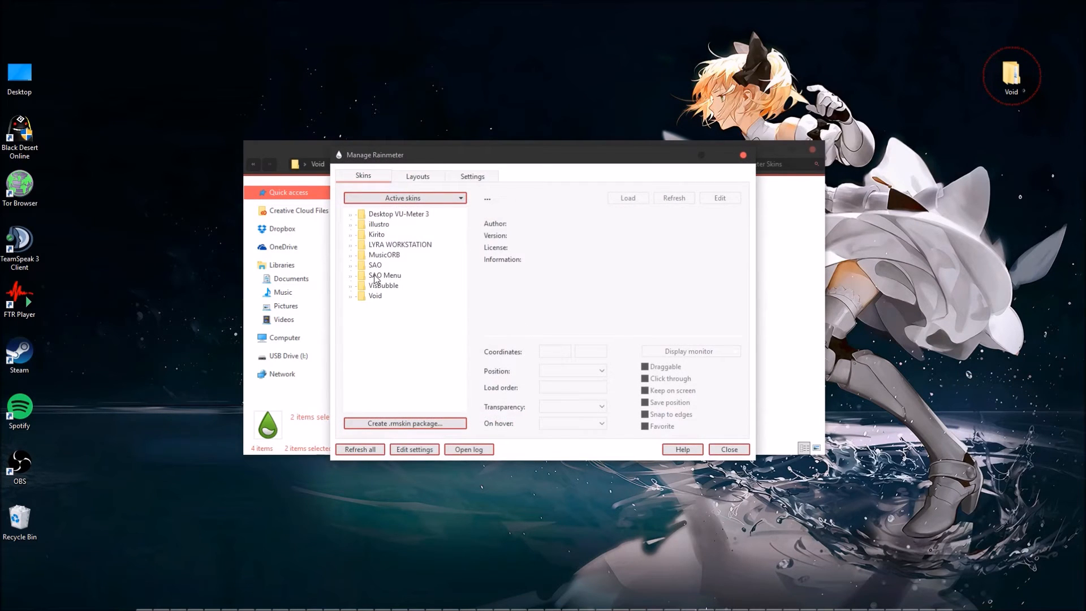
double_click(358, 215)
click(365, 226)
click(405, 234)
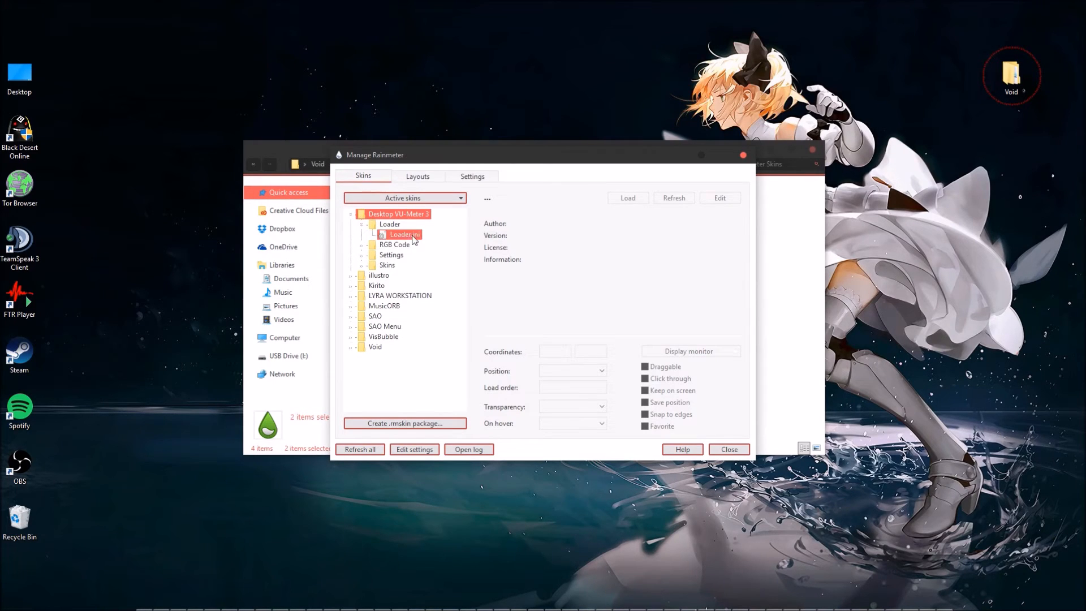
click(627, 199)
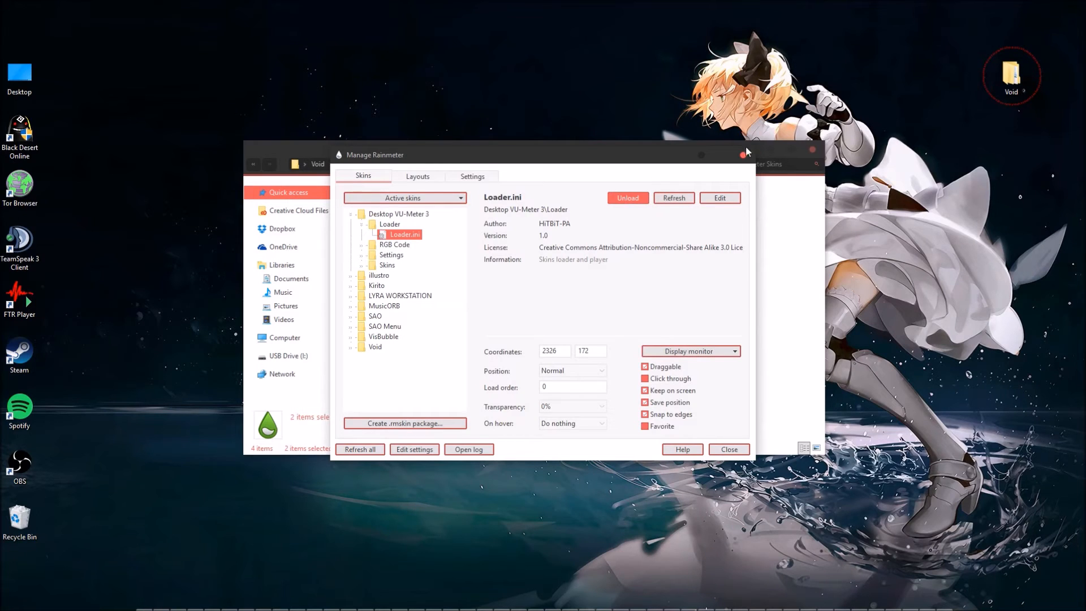
drag(662, 154, 820, 239)
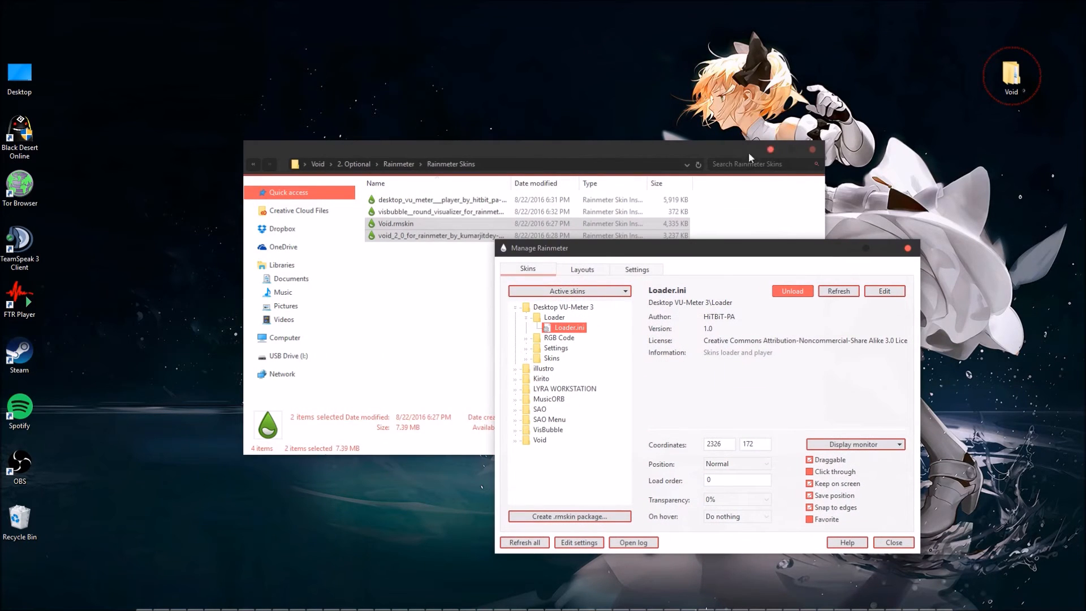
drag(586, 199, 190, 123)
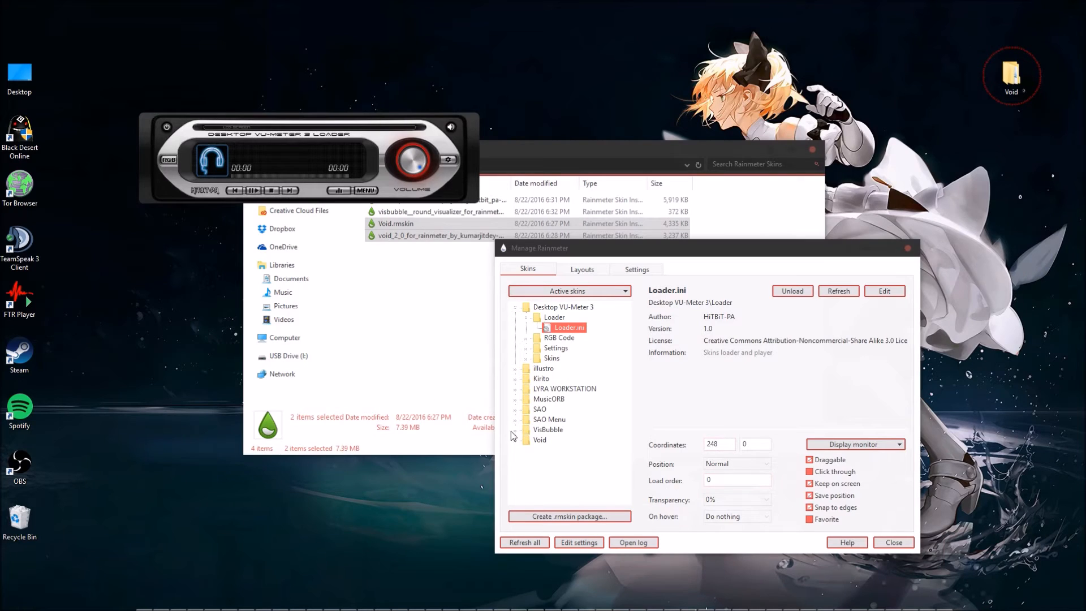
Expand the RGB Code, Settings and Skins folders of Desktop VU-Meter 3 and look through the available skin files.
click(527, 349)
click(526, 339)
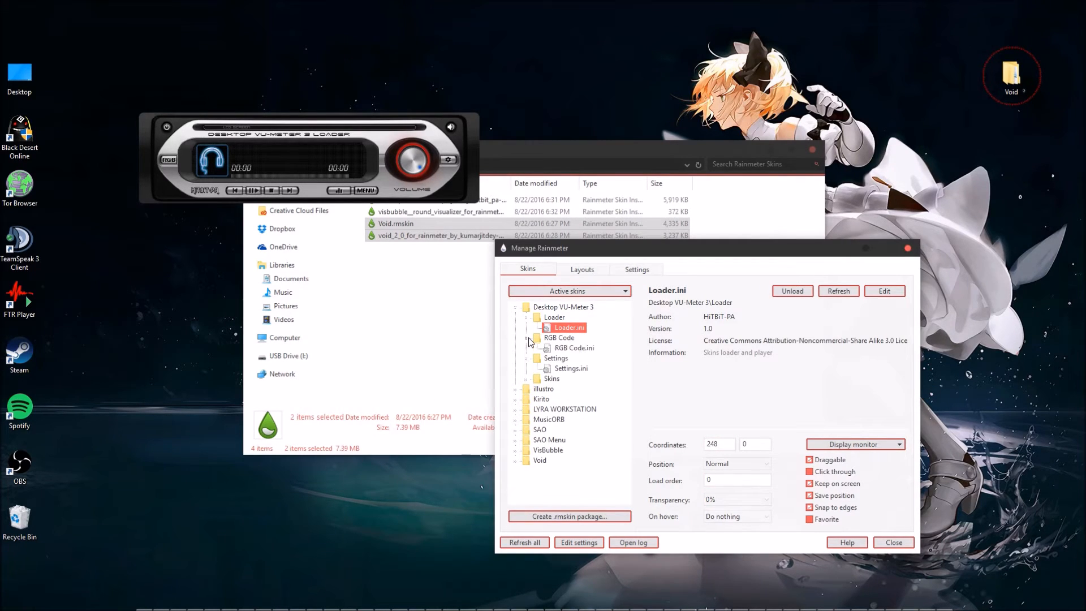
click(526, 382)
scroll(591, 383, down, 5)
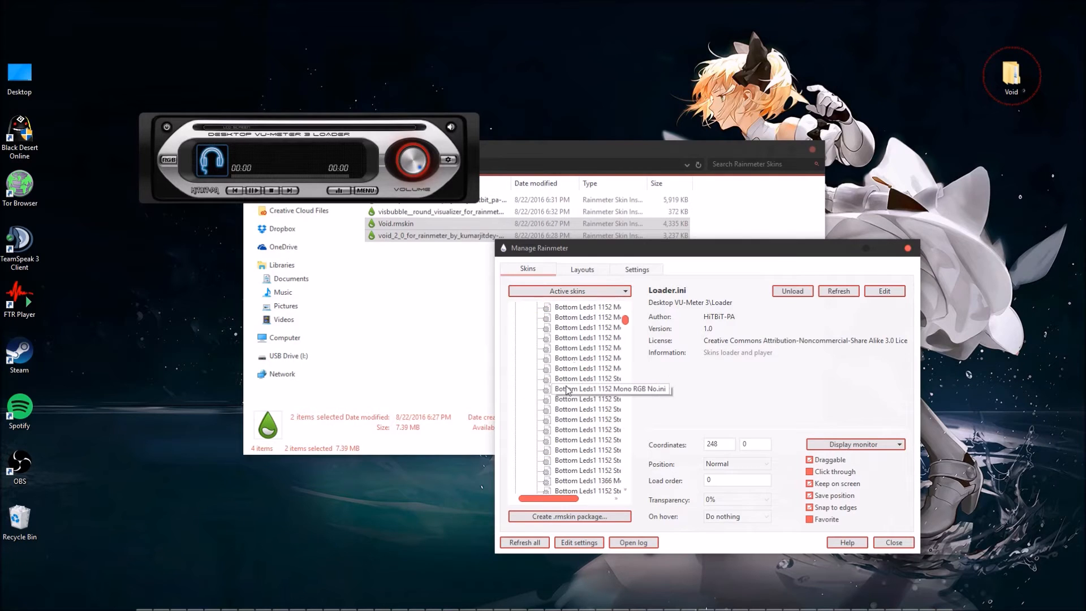
mouse_move(630, 331)
mouse_down()
mouse_move(633, 490)
mouse_move(628, 315)
mouse_up()
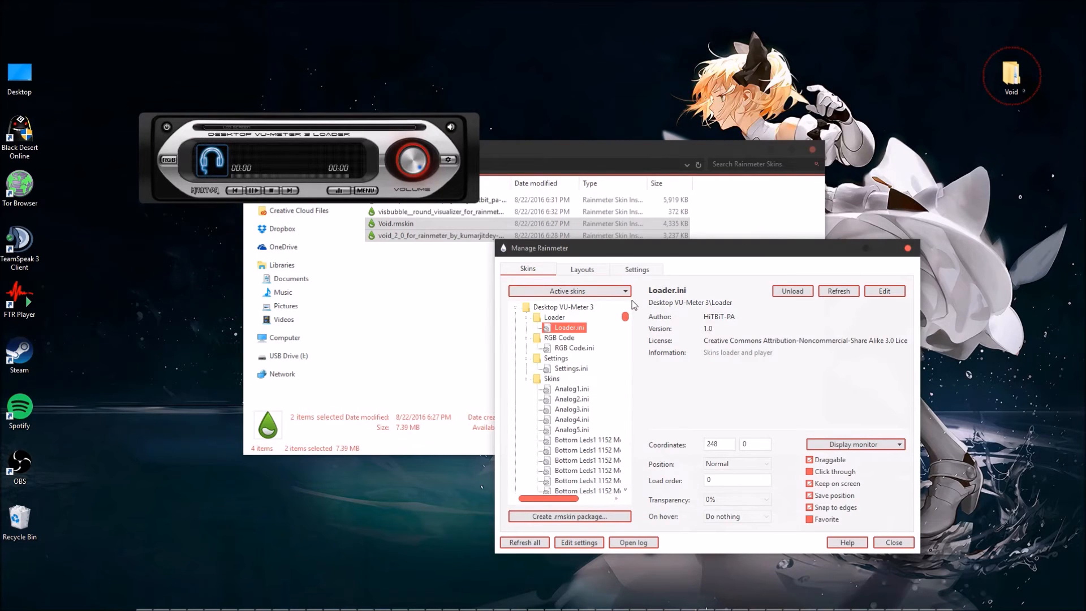
In the VU-Meter loader's menu, configure a digital meter with size 1440x900, custom color, bottom style and the segmented LED design.
click(336, 192)
click(366, 191)
drag(348, 10, 320, 269)
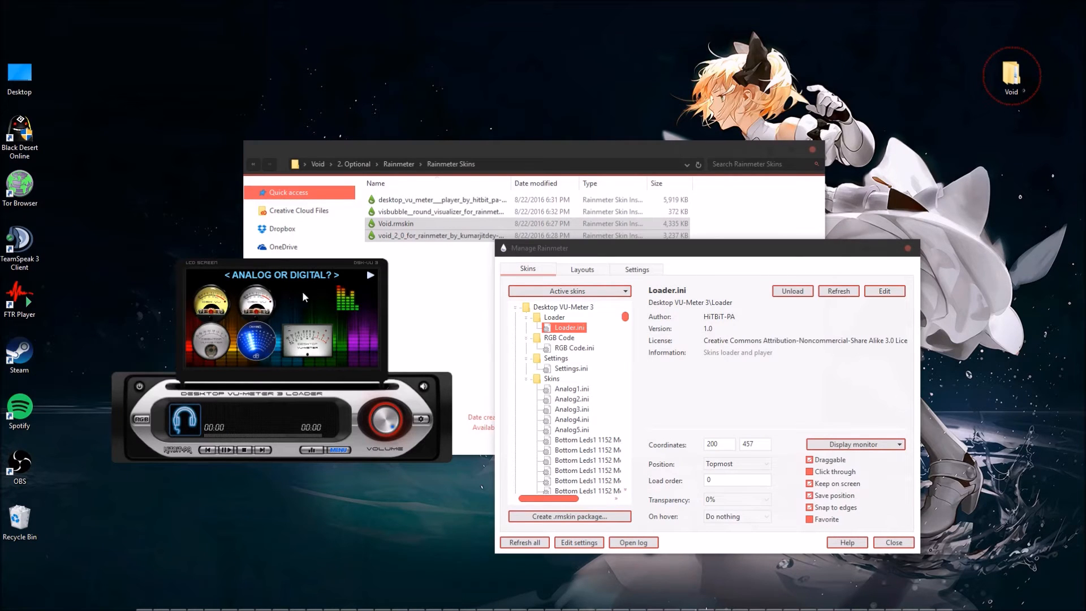
click(344, 301)
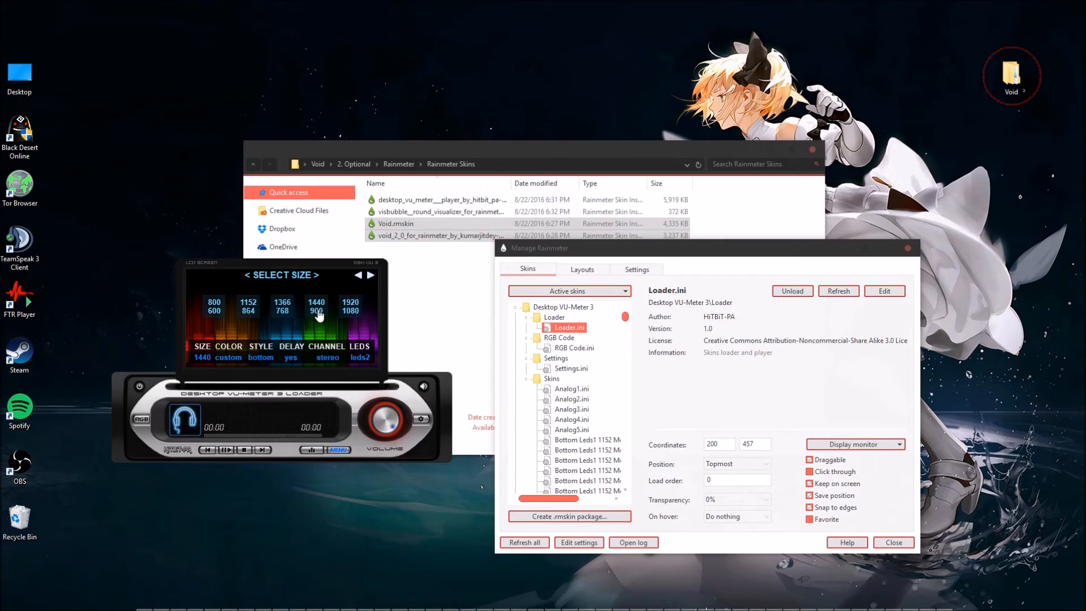
click(318, 311)
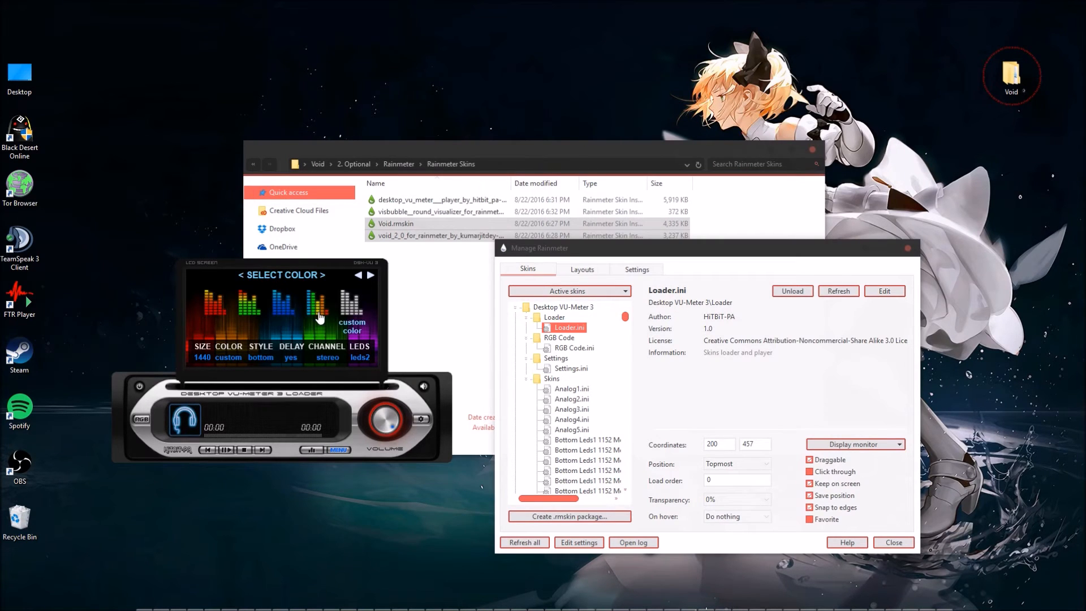
click(348, 312)
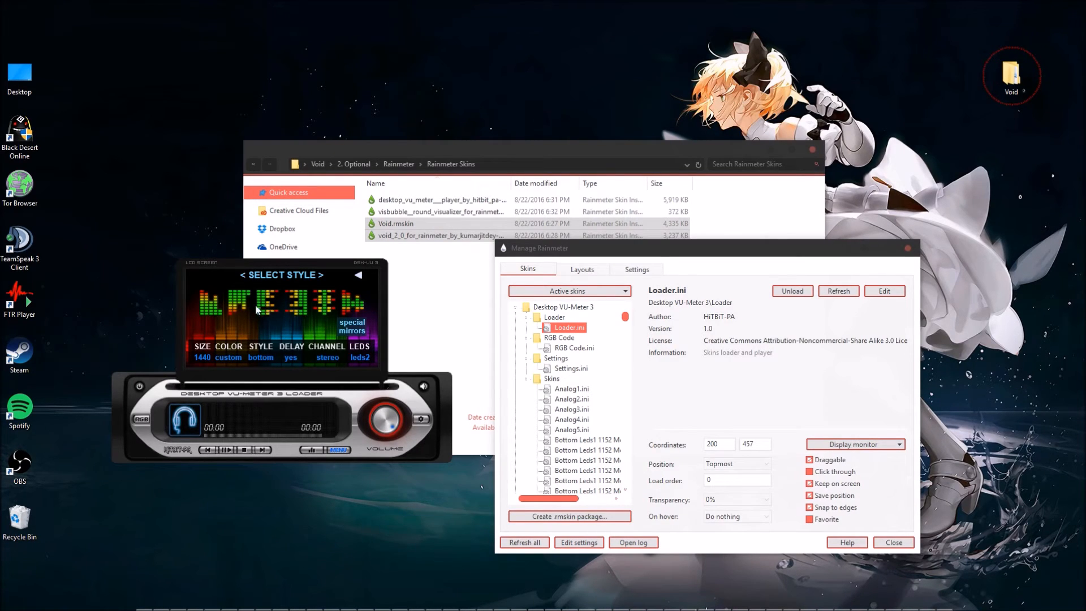
click(209, 312)
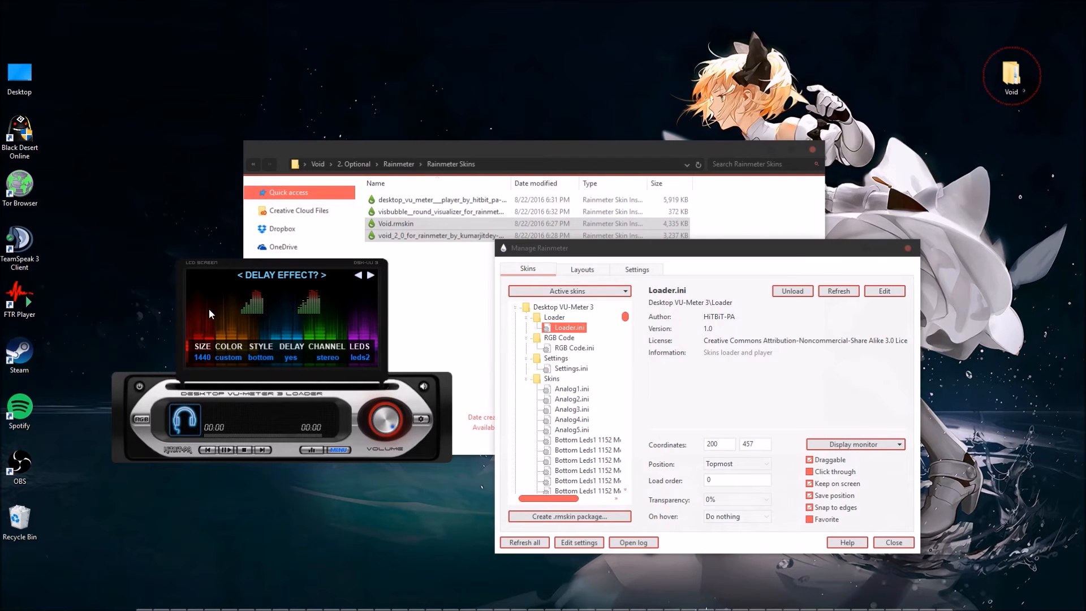
click(309, 312)
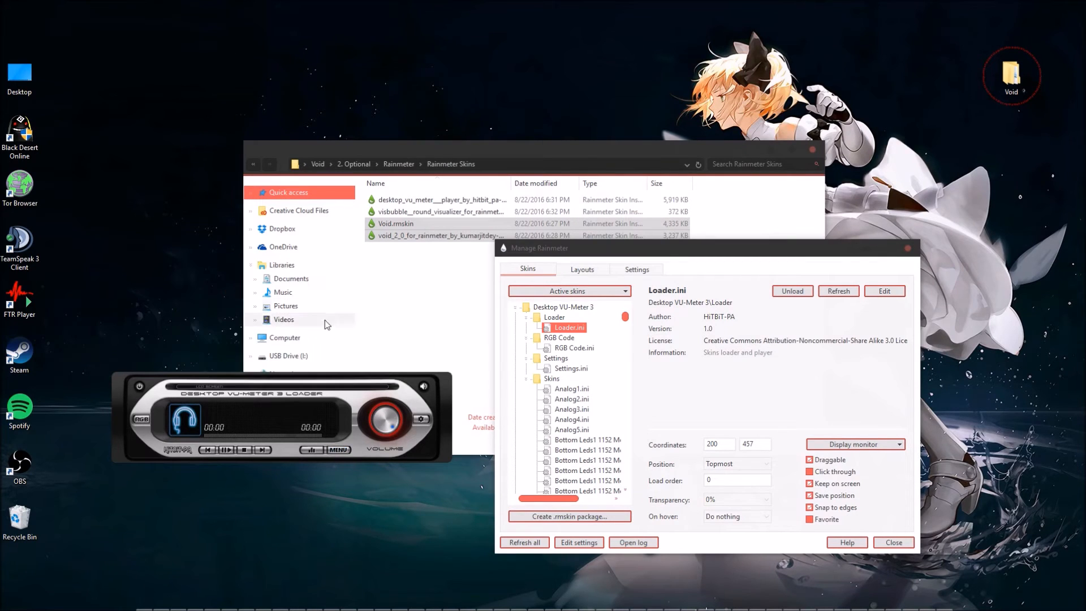
Move the VU-Meter loader up, examine its RGB Code color and transparency window placed above it, and exit that window.
drag(344, 379, 344, 240)
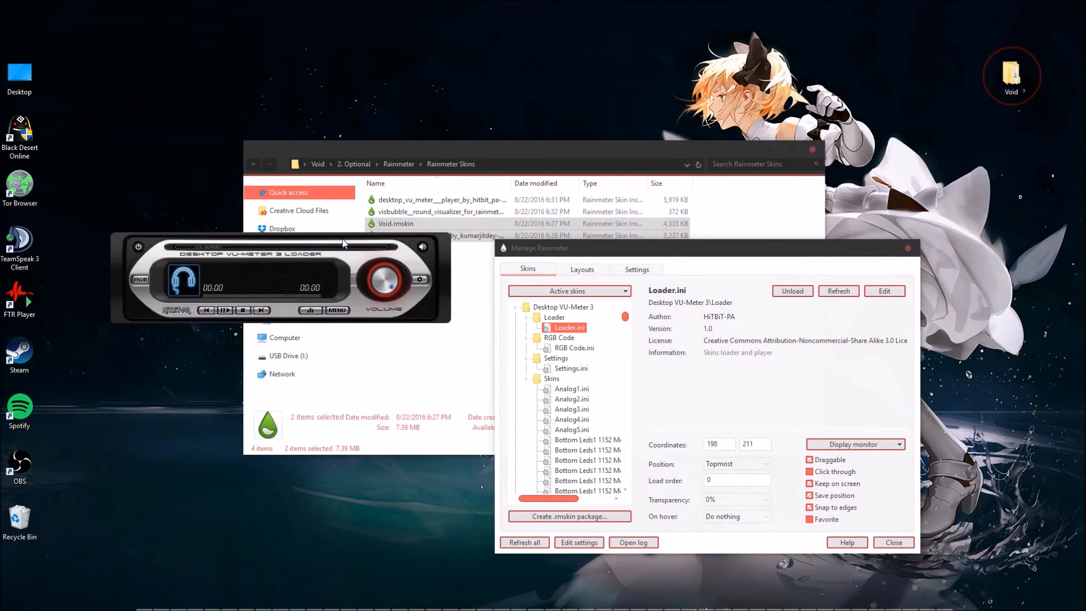
click(313, 312)
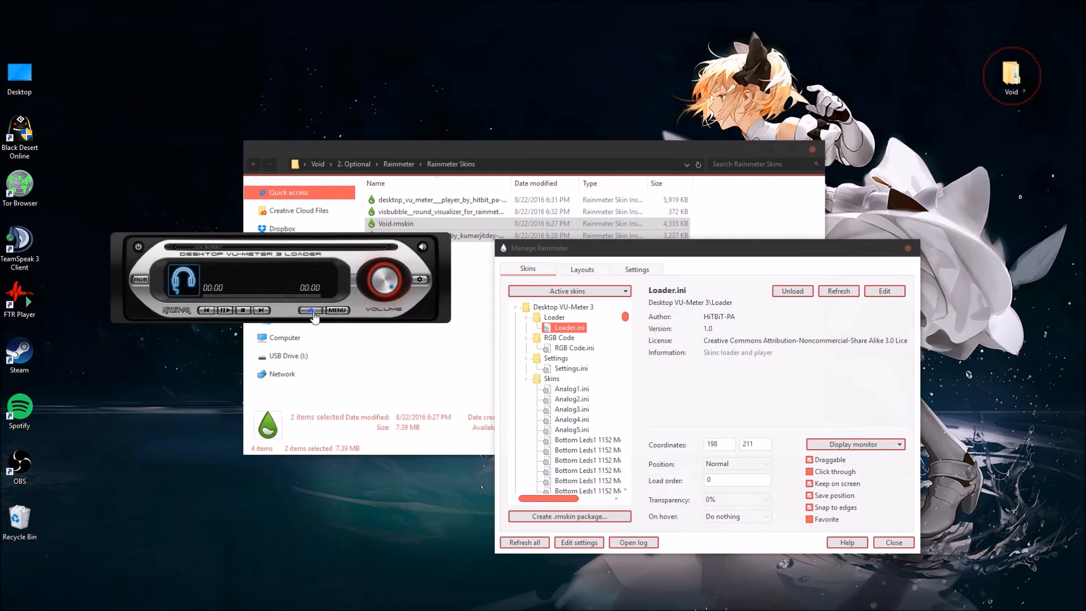
click(140, 279)
drag(790, 51, 298, 132)
click(140, 279)
click(140, 281)
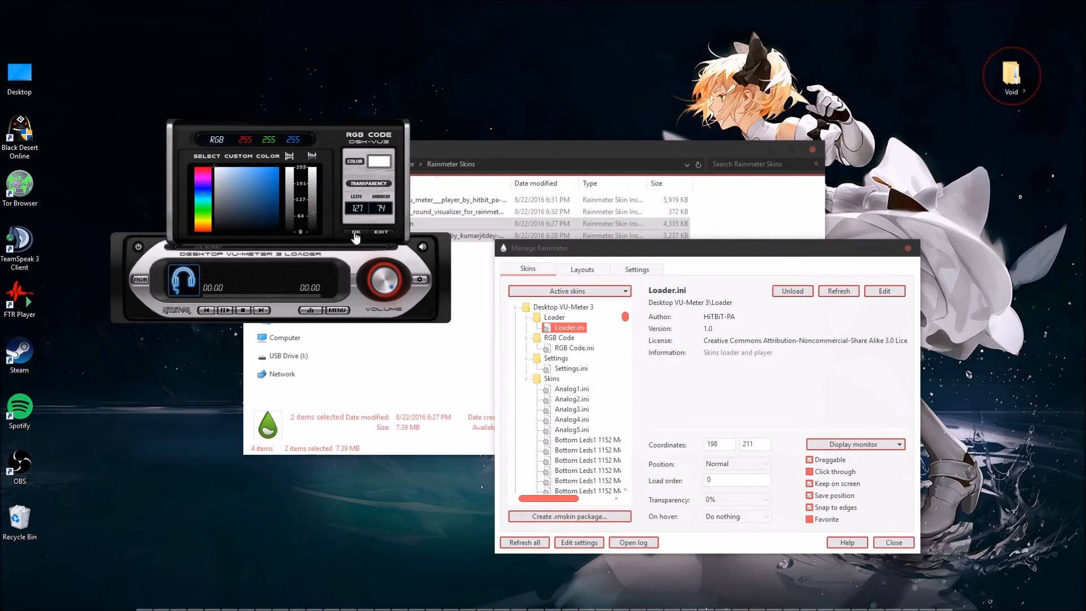
click(380, 233)
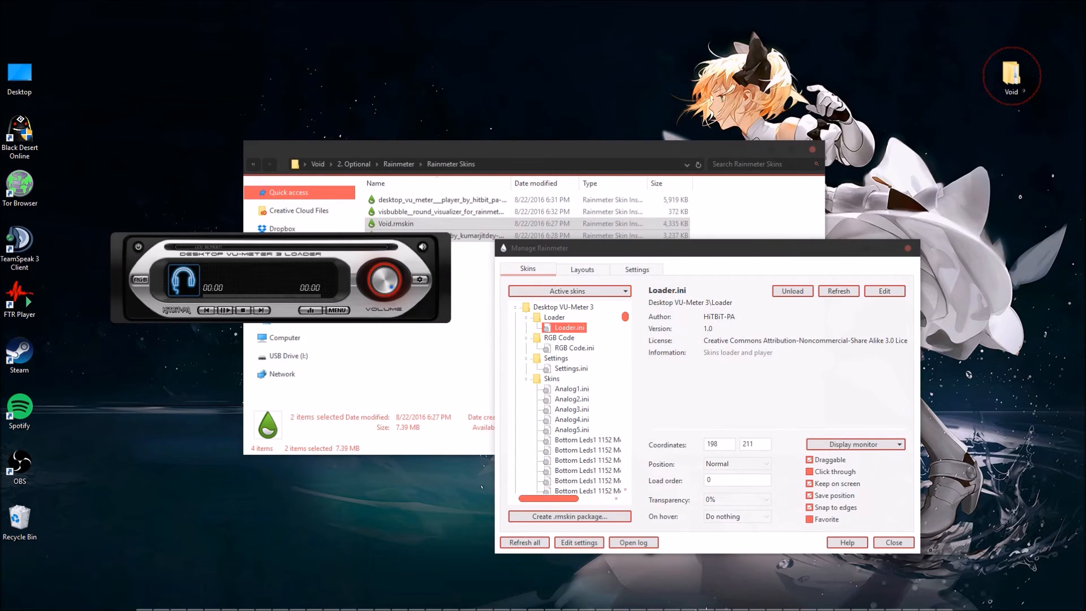
In the VU-Meter's Audiolevel Settings, choose Speakers as the output device, set the minimum frequency to 40, and close the settings.
drag(320, 229, 596, 181)
click(573, 186)
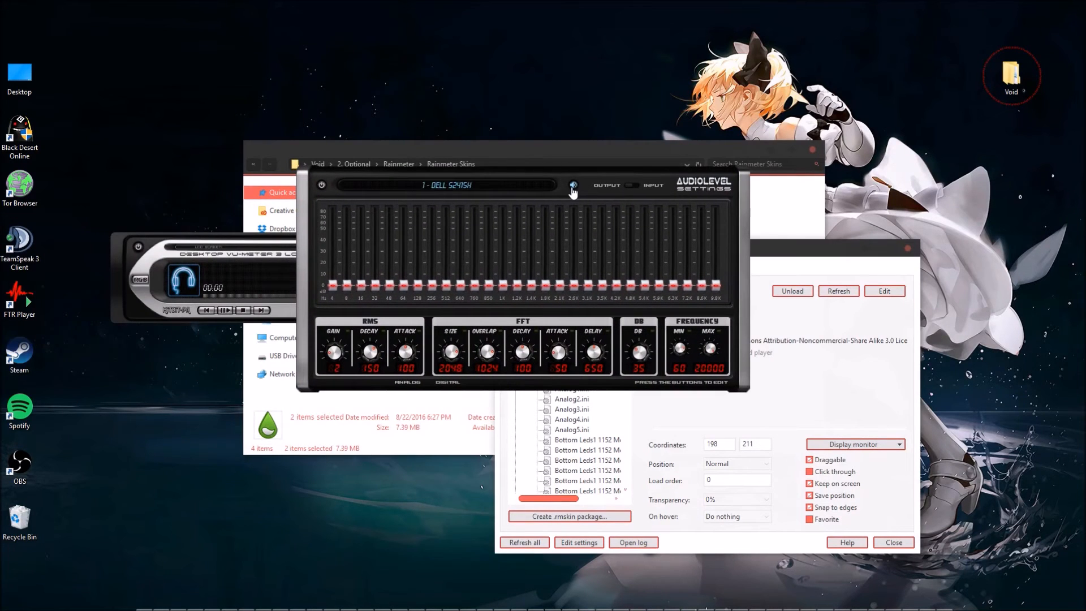
click(573, 187)
click(680, 350)
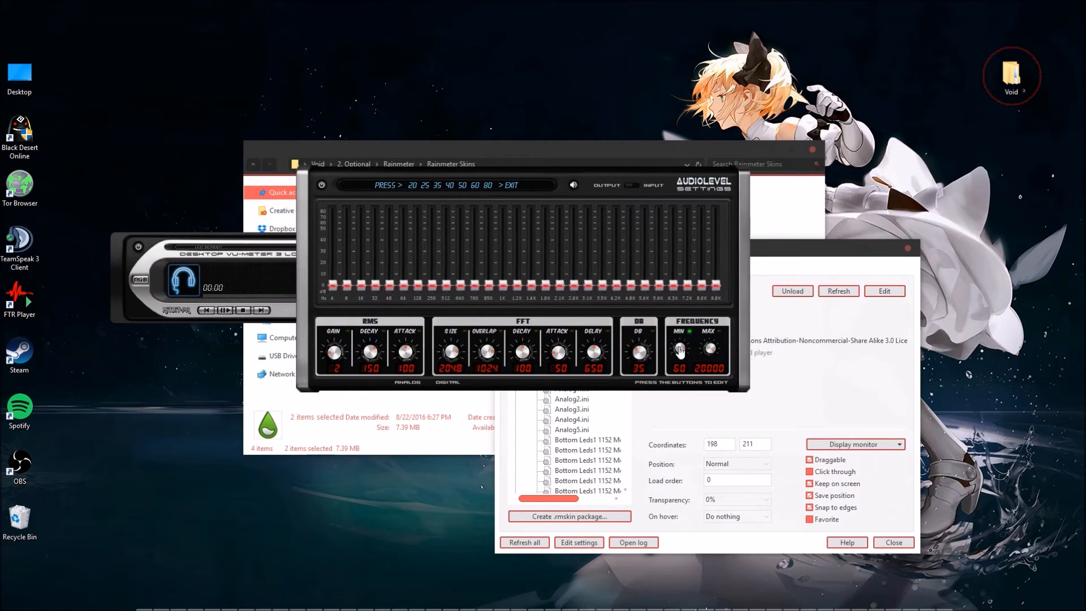
click(413, 187)
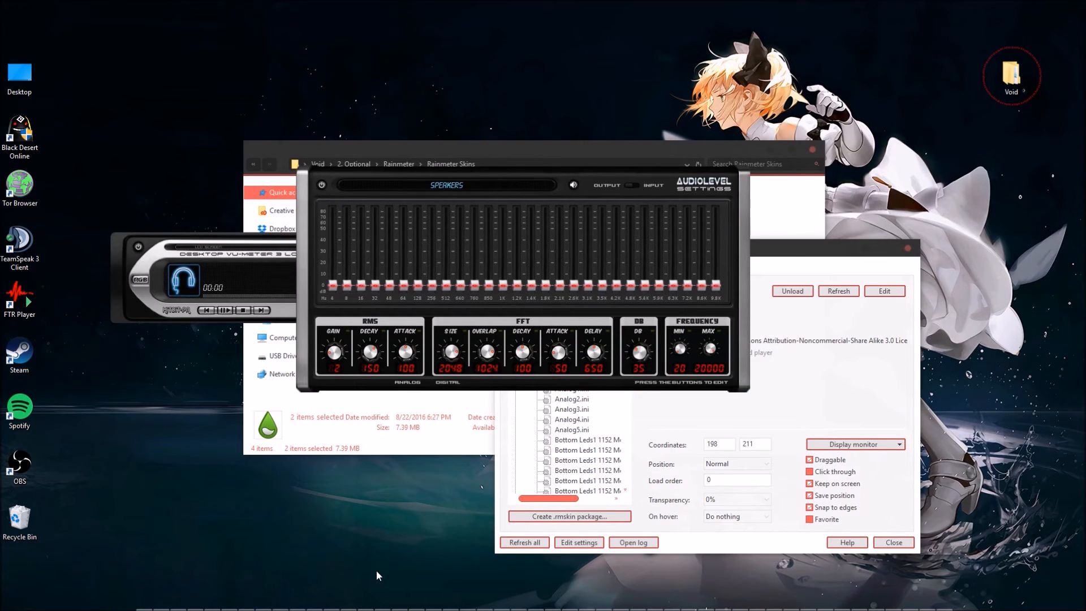
click(680, 352)
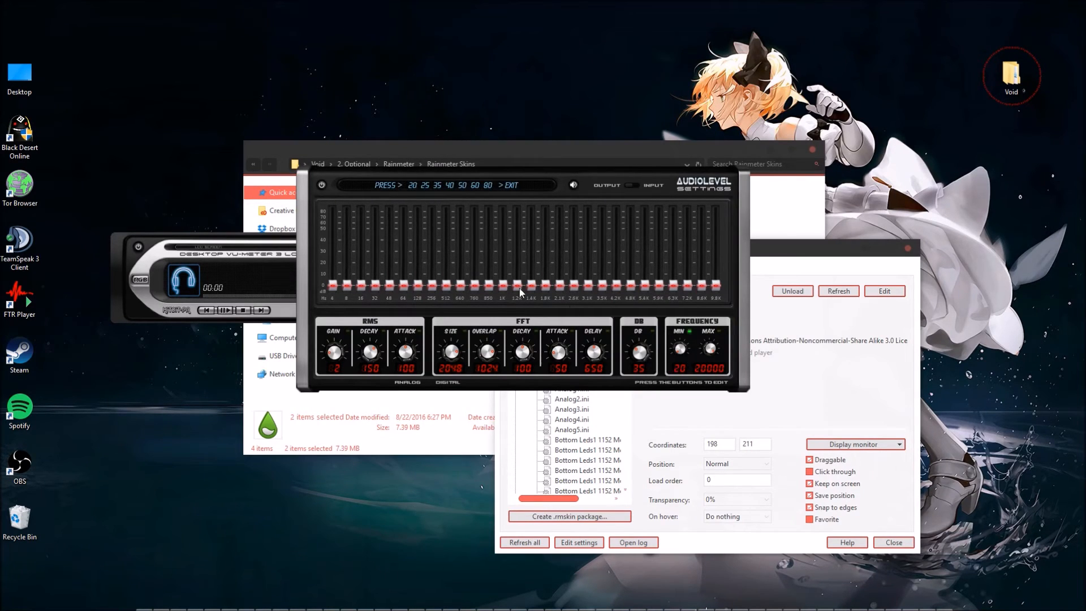
click(451, 186)
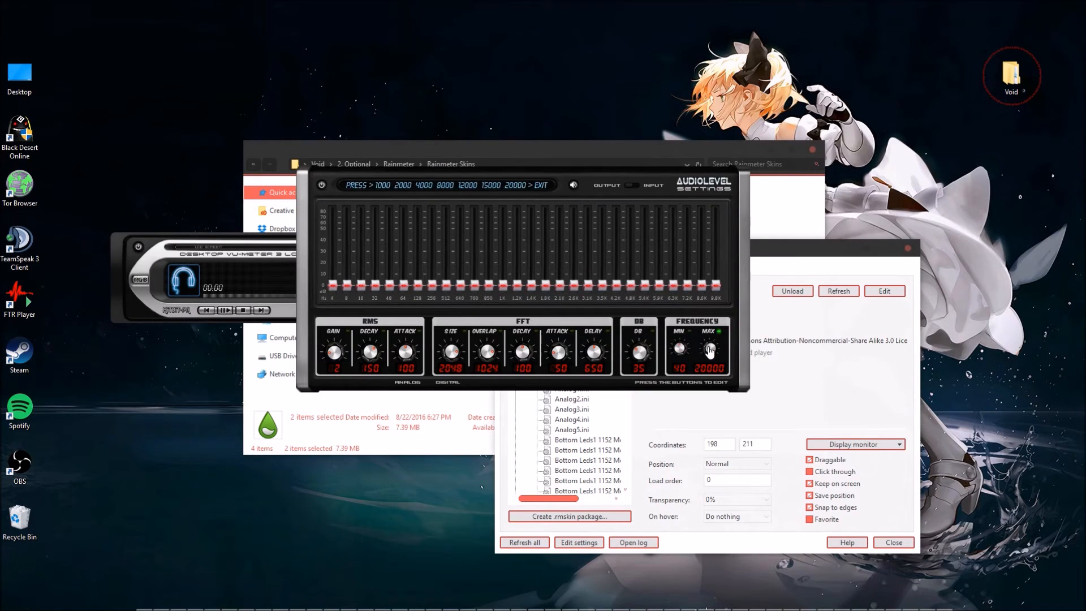
click(541, 188)
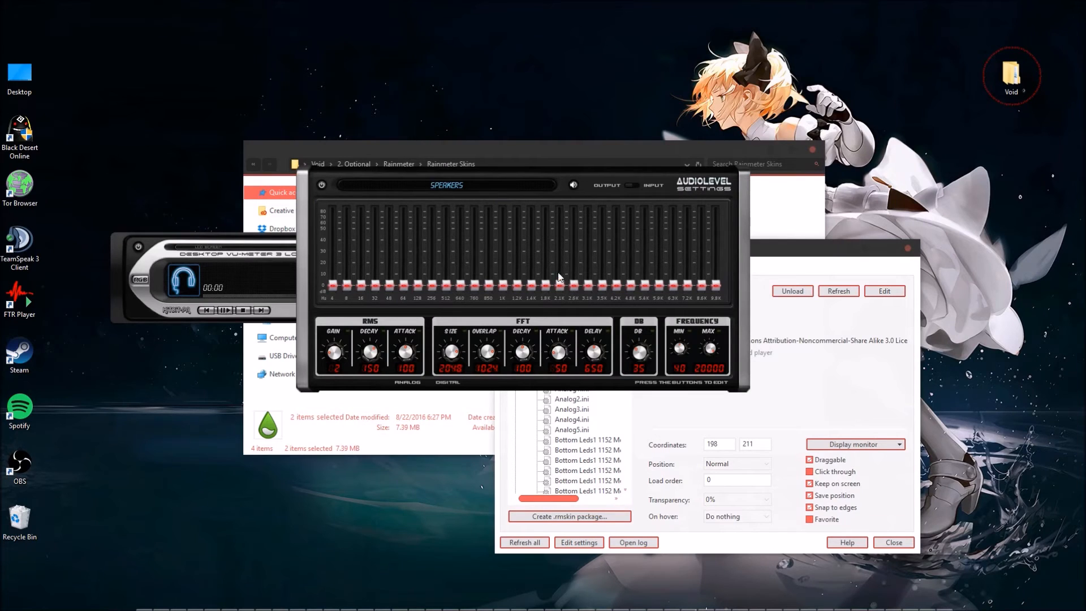
click(323, 185)
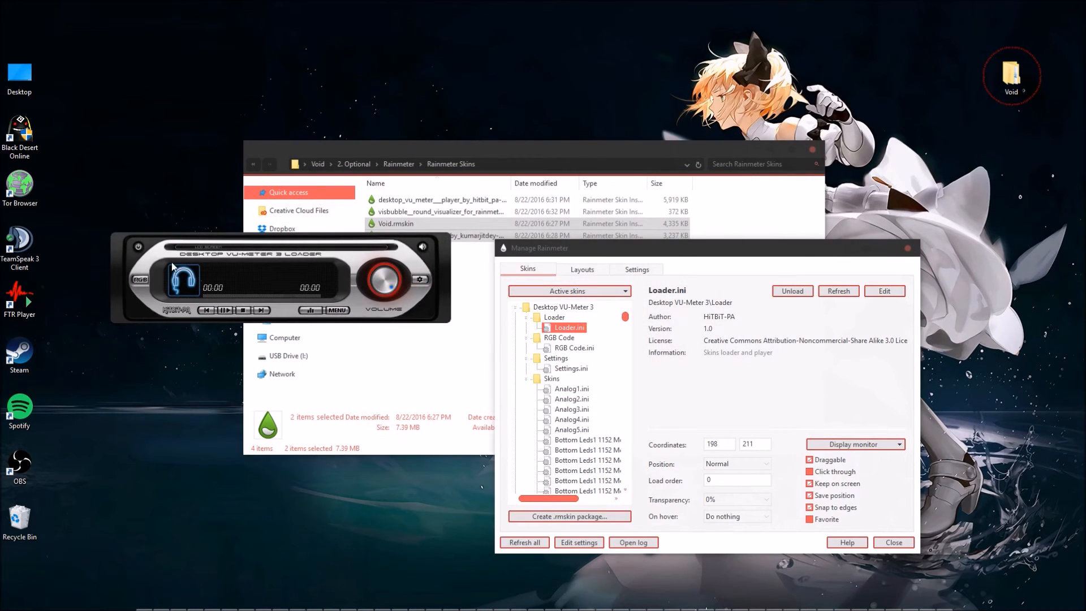
Select Spotify as the VU-Meter's music player and turn off the loader skin.
click(424, 250)
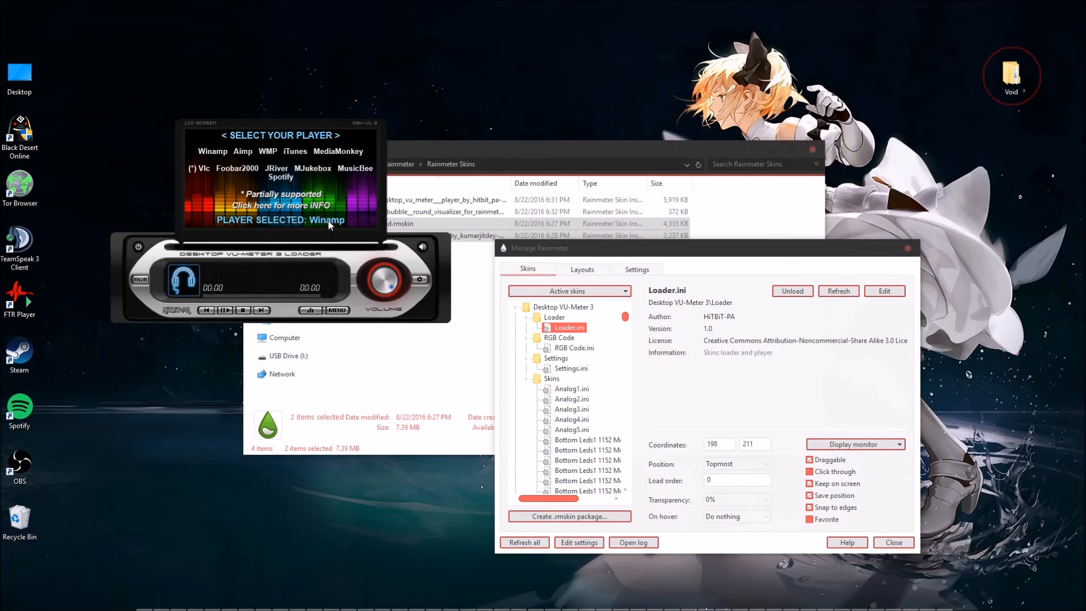
click(286, 184)
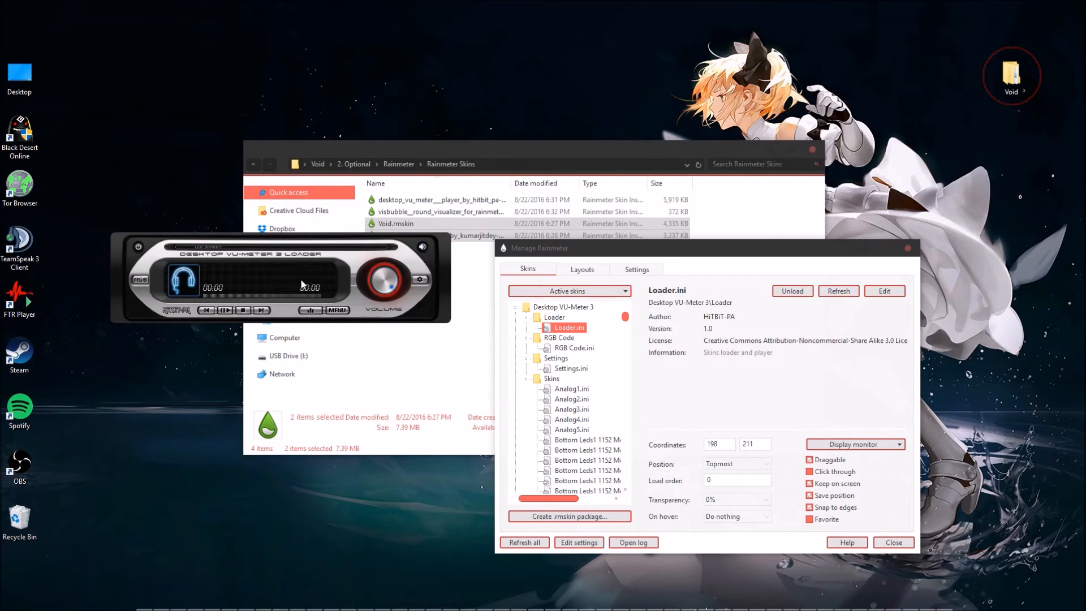
click(140, 249)
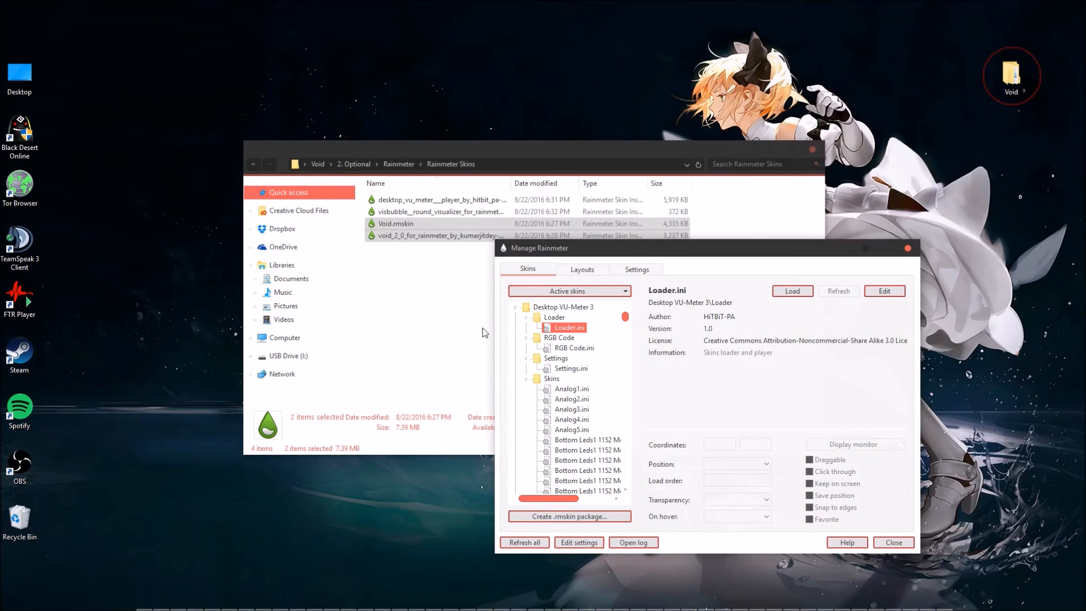
Select VisBubble's BarExtrude.ini skin, view its configuration file in Notepad, close the file and return to the Manage Rainmeter window.
click(515, 308)
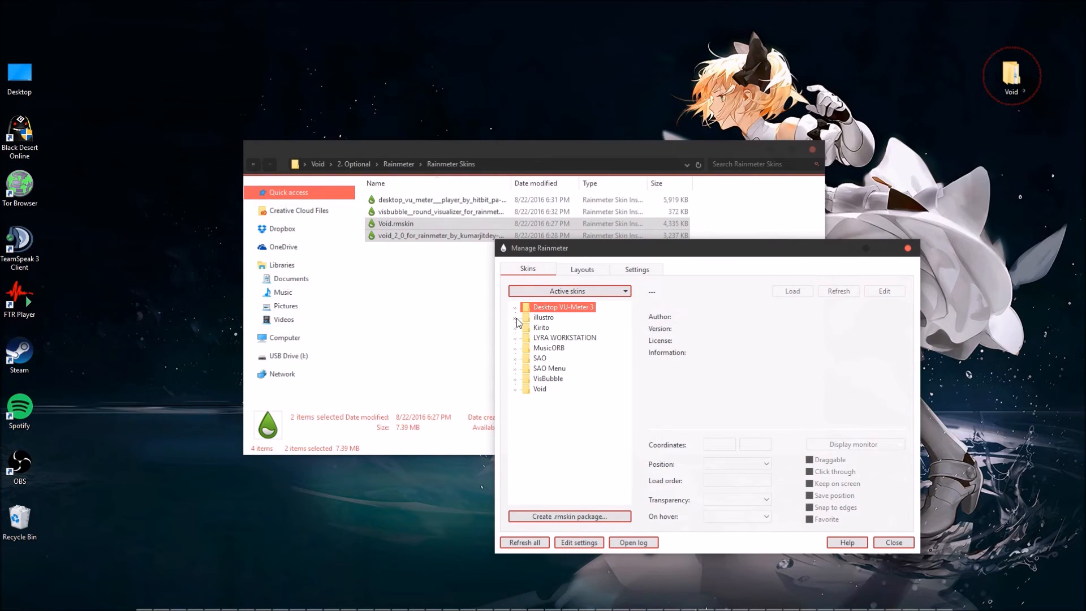
click(516, 379)
click(568, 401)
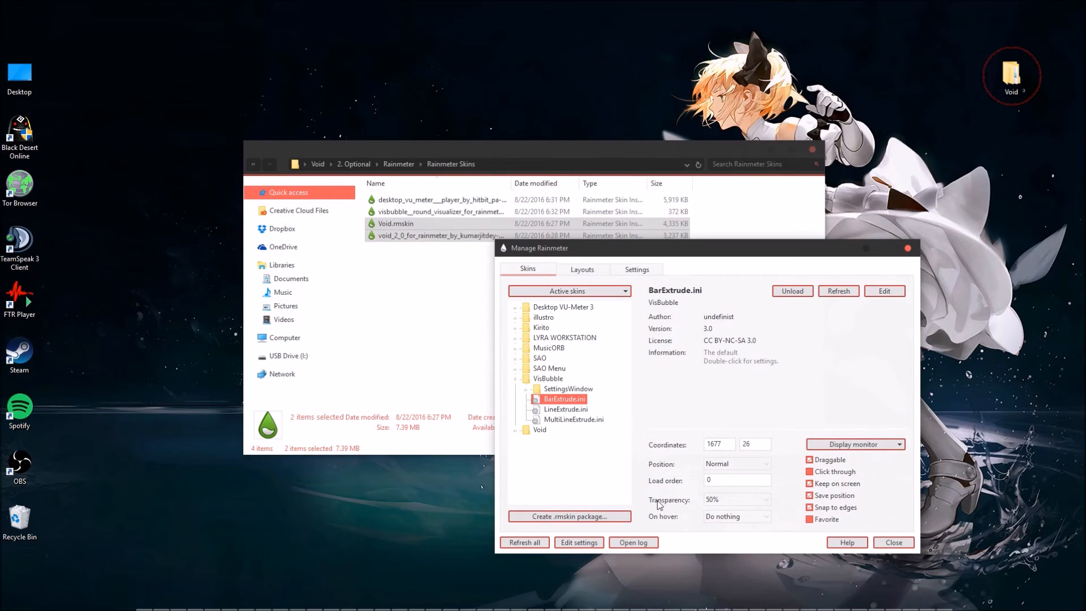
click(588, 545)
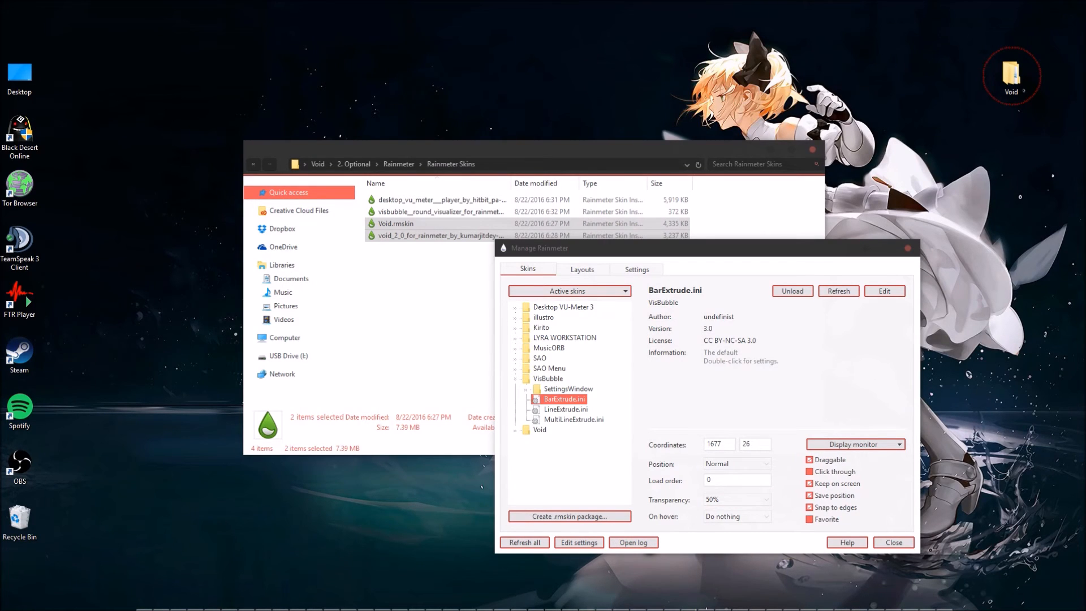
right_click(575, 402)
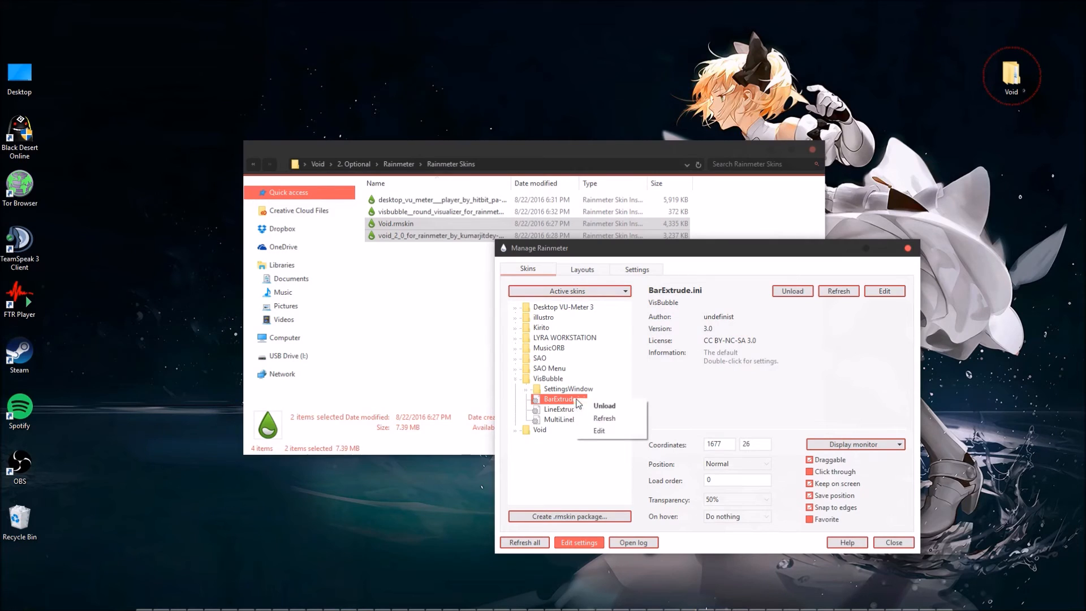
click(595, 547)
click(880, 291)
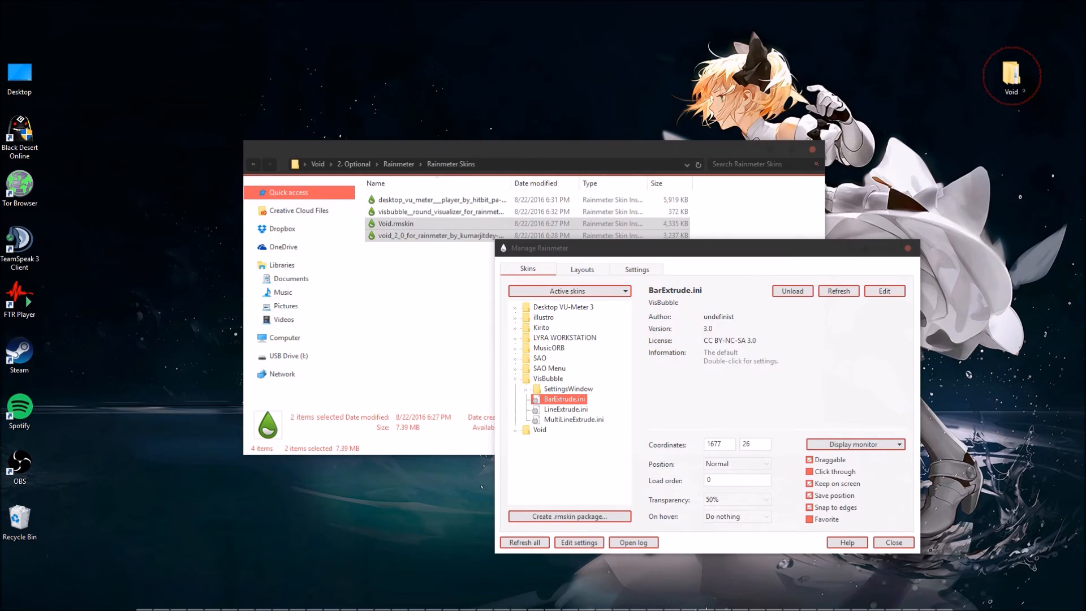
click(844, 250)
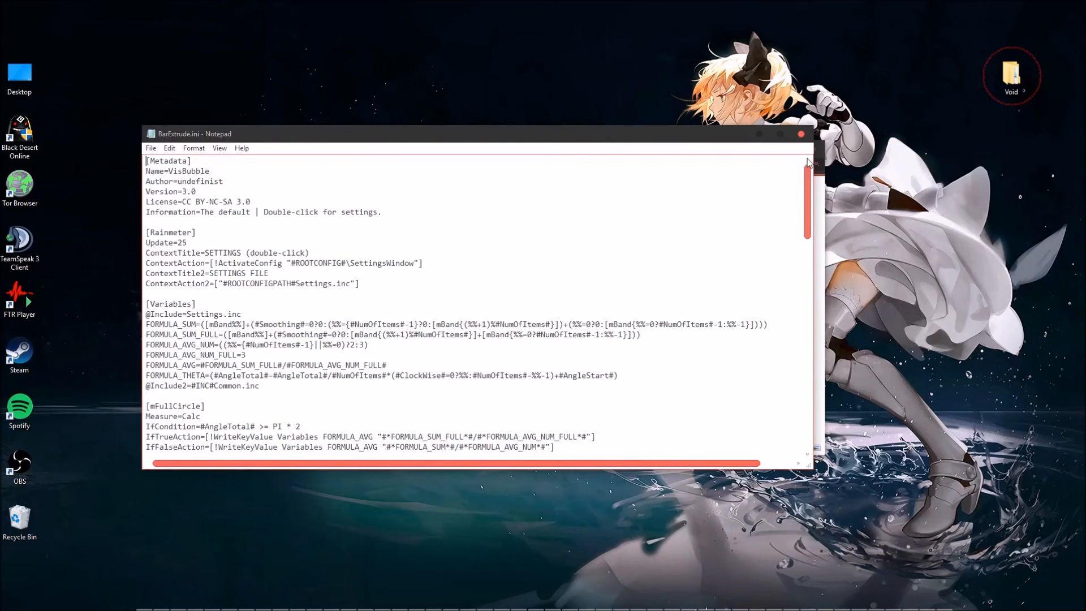
click(801, 136)
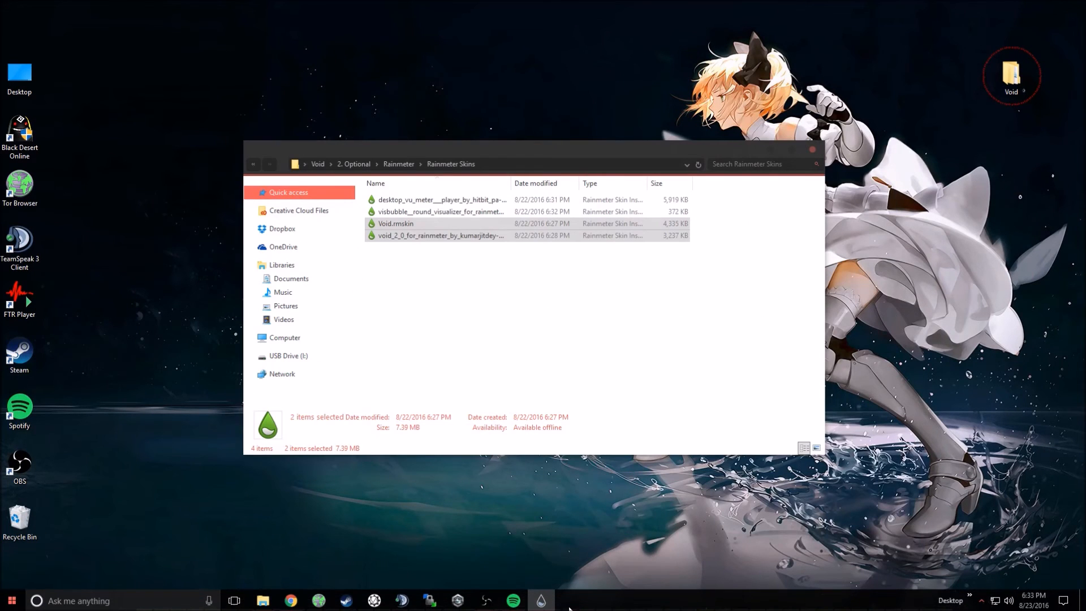
click(542, 600)
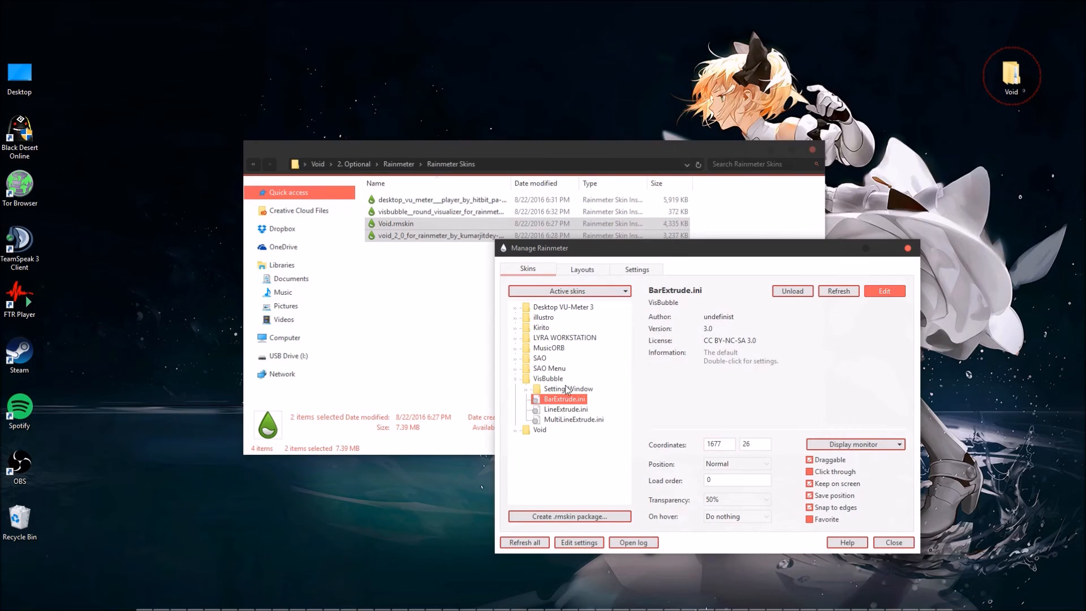
Expand VisBubble's SettingsWindow folder in the skin list and load the SettingsWindow.ini skin.
click(570, 390)
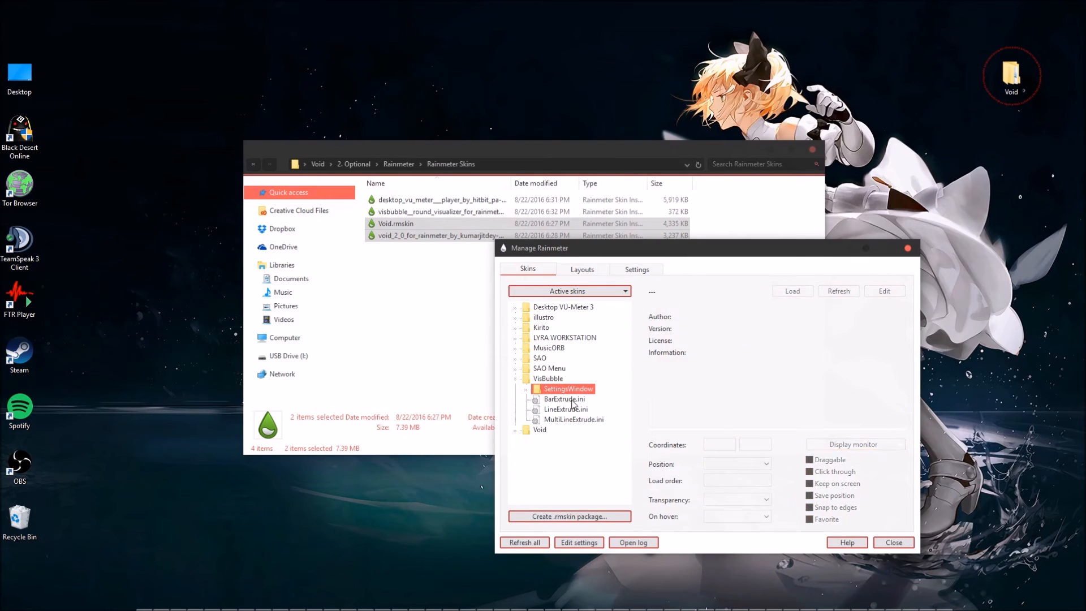
click(572, 401)
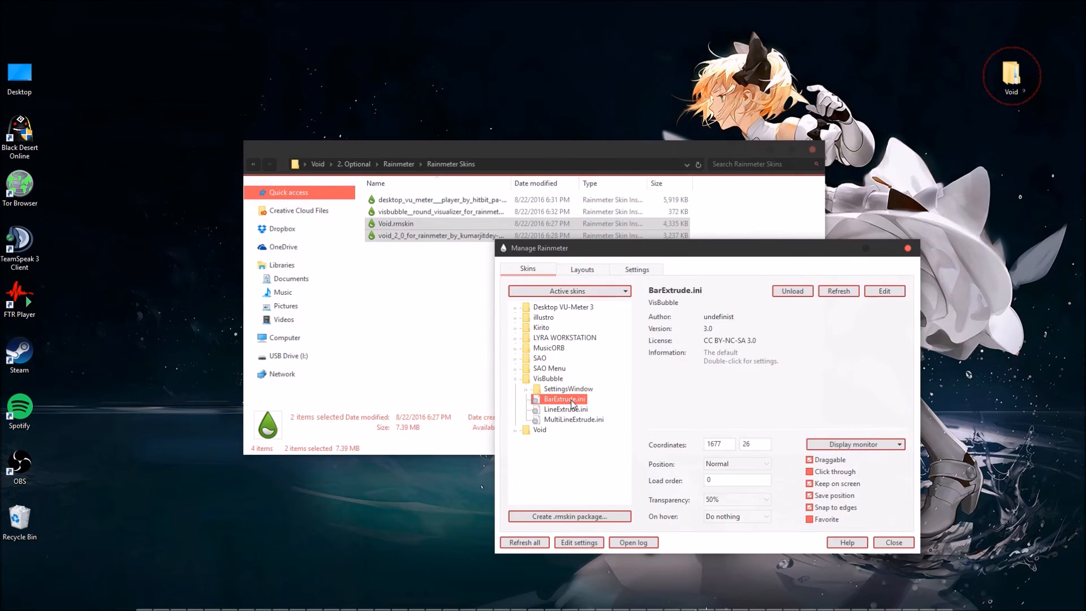
click(526, 391)
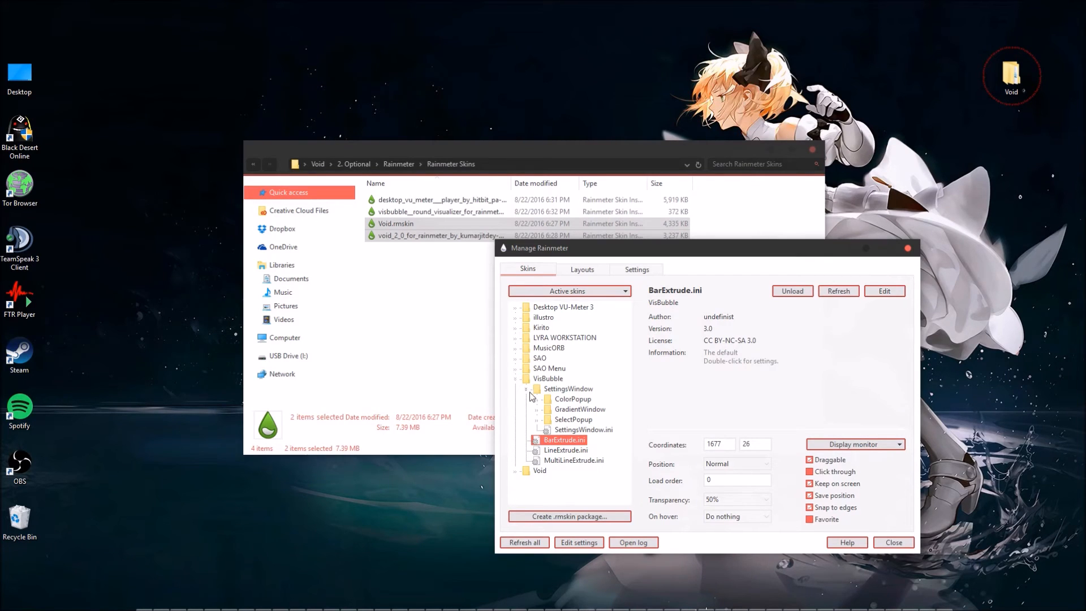
double_click(583, 430)
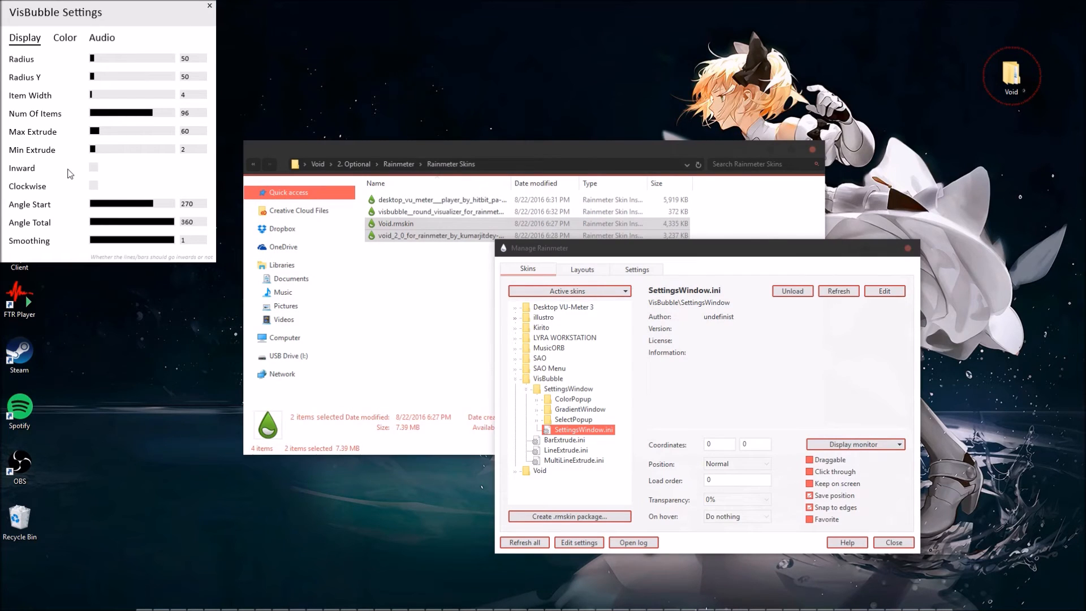
Examine the Color and Audio options in VisBubble Settings and return to the Display options.
click(67, 38)
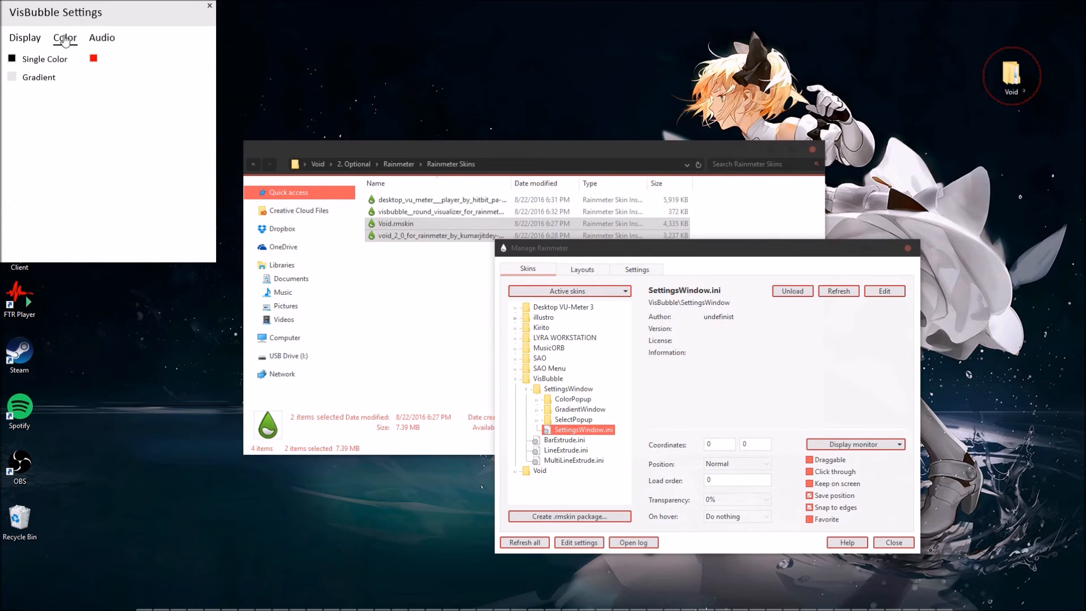
click(100, 42)
click(73, 41)
click(99, 41)
click(25, 40)
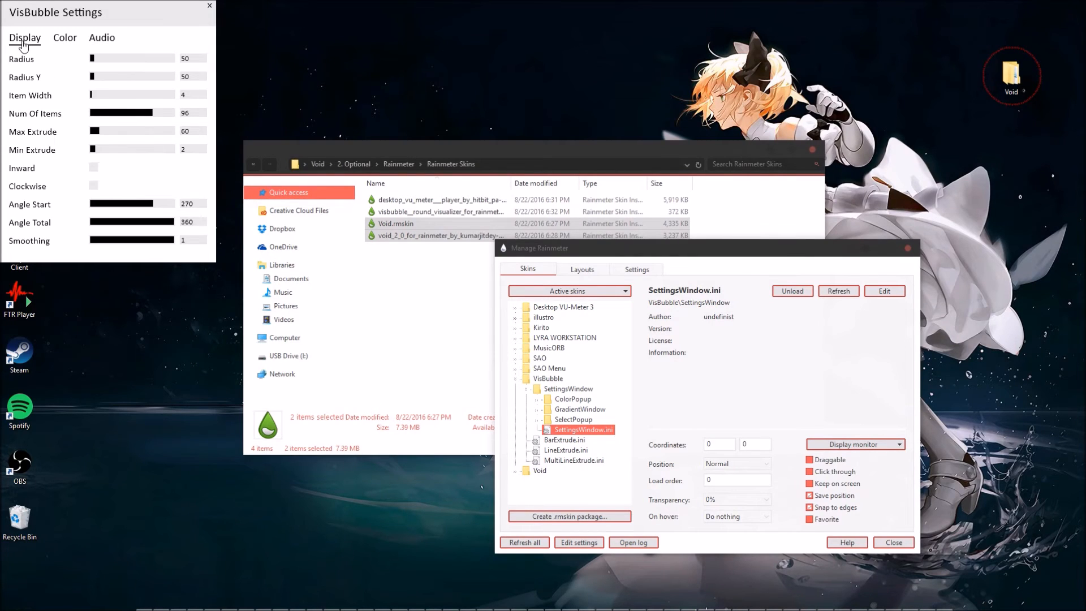
Open VisBubble's BarExtrude.ini for editing, look through its sections down to the color line, and close the file.
click(579, 440)
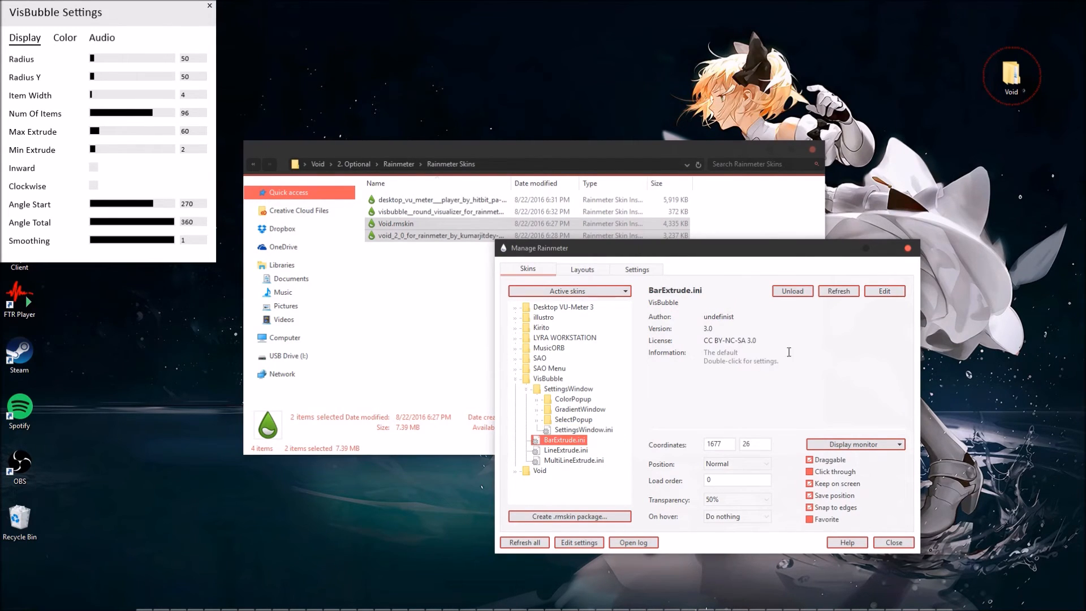
click(885, 292)
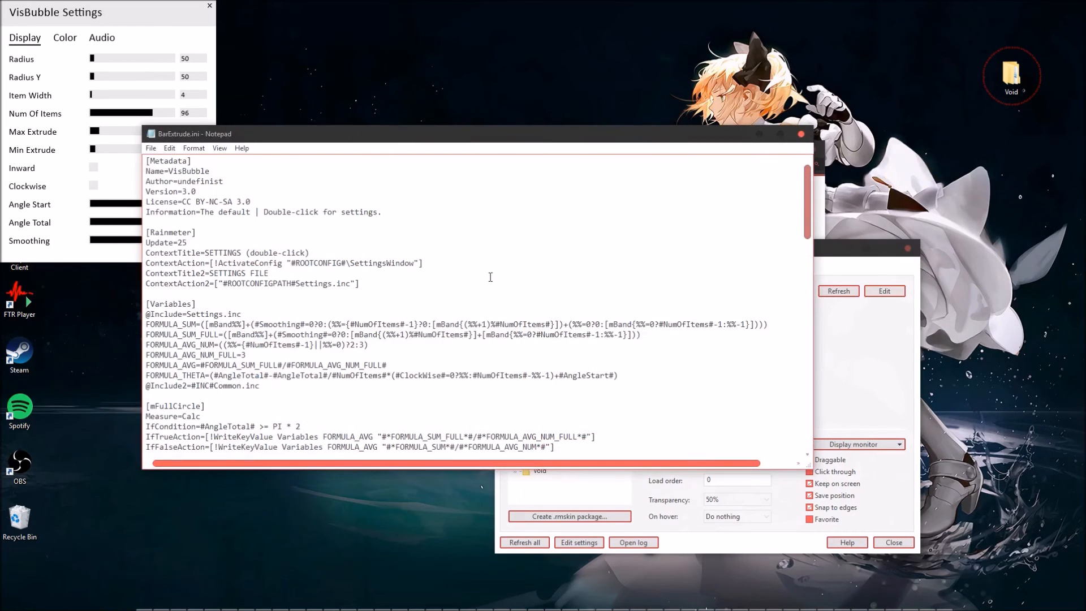
scroll(387, 310, down, 20)
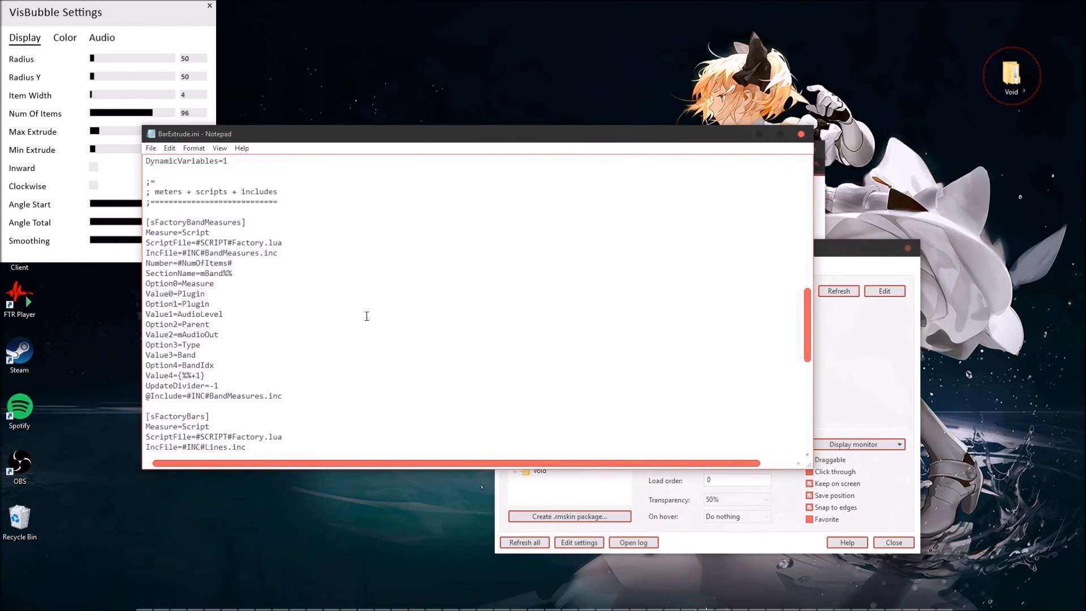
scroll(366, 316, down, 4)
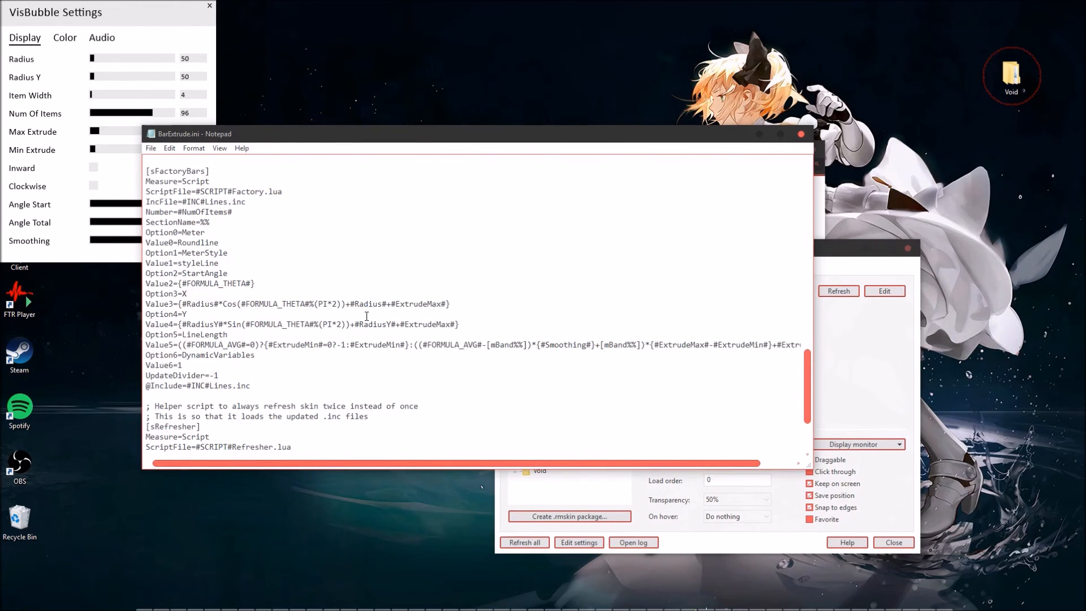
scroll(366, 317, down, 3)
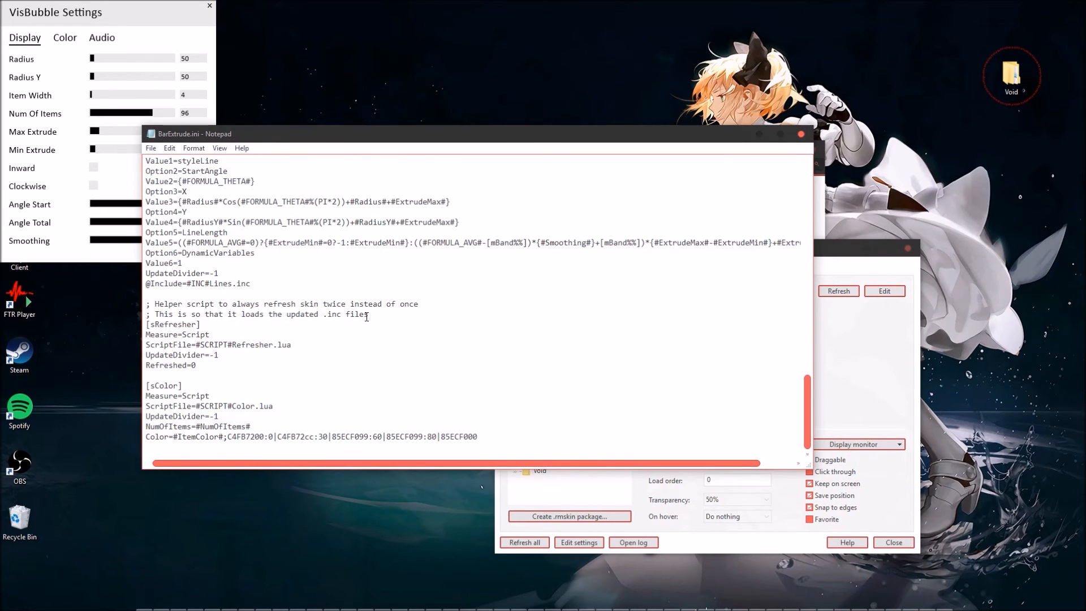
scroll(367, 319, up, 20)
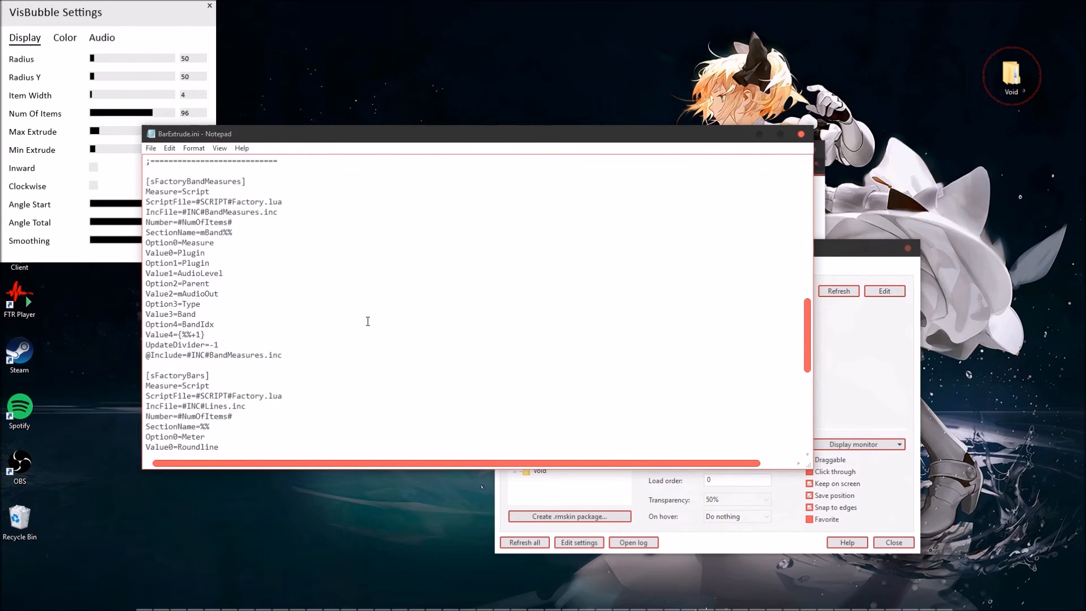
scroll(368, 324, up, 4)
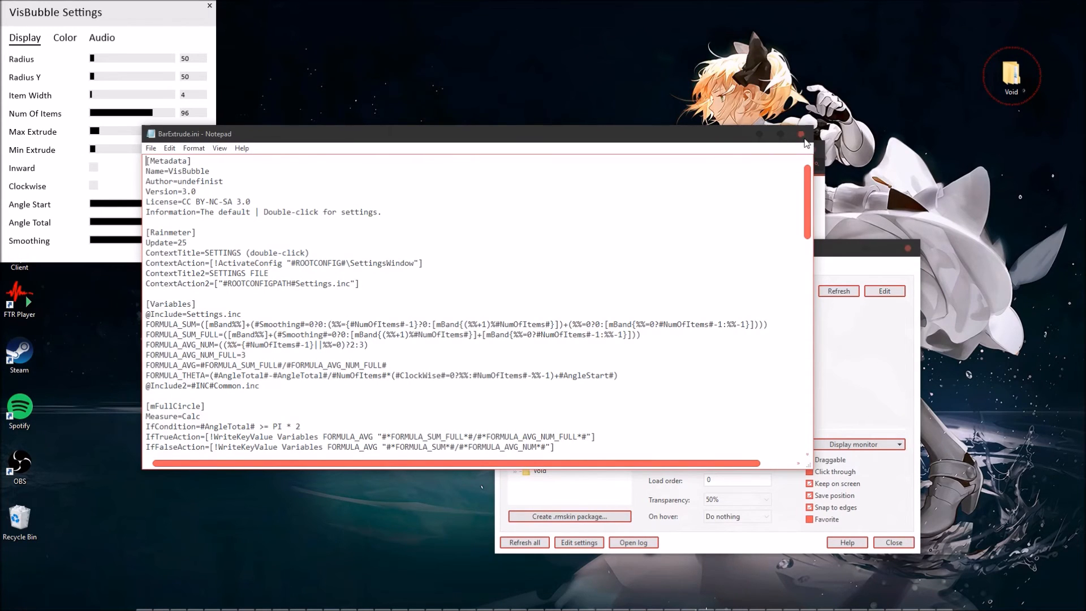
click(801, 134)
Unload VisBubble's BarExtrude.ini skin and load it again.
click(574, 459)
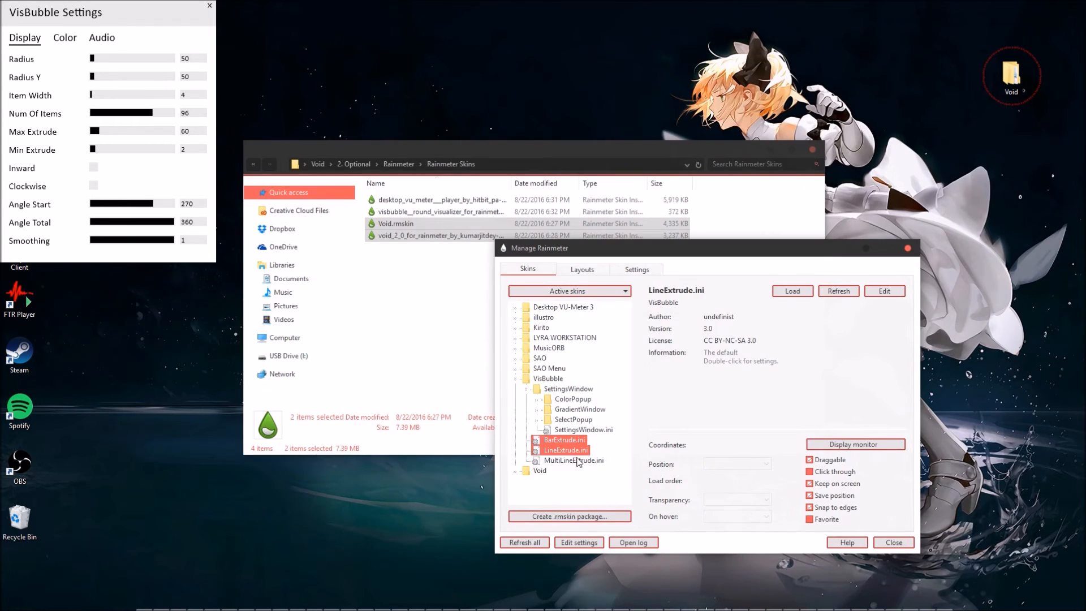
click(570, 441)
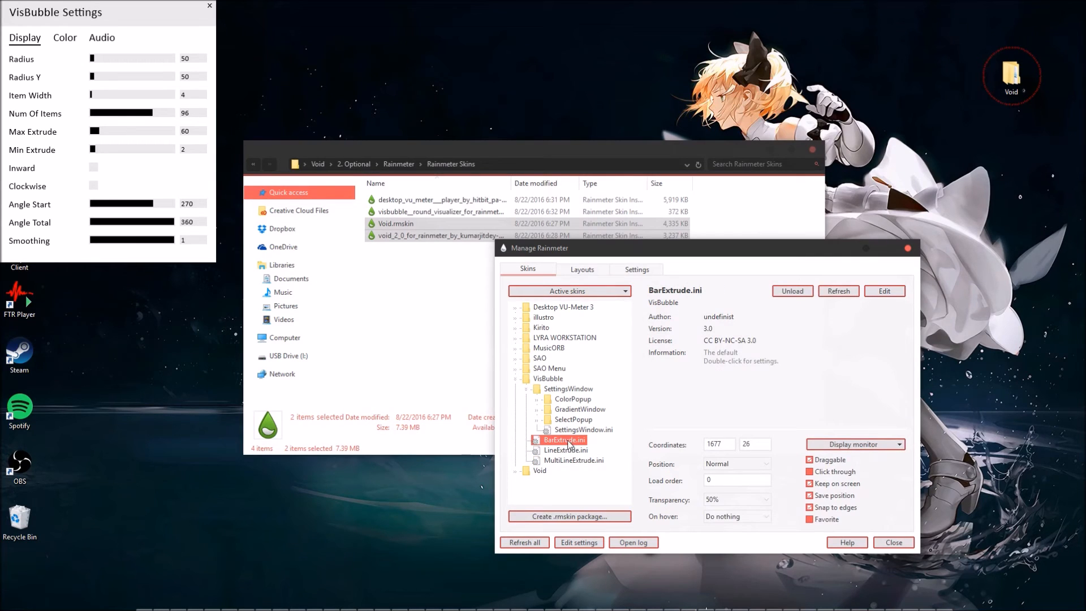
right_click(569, 443)
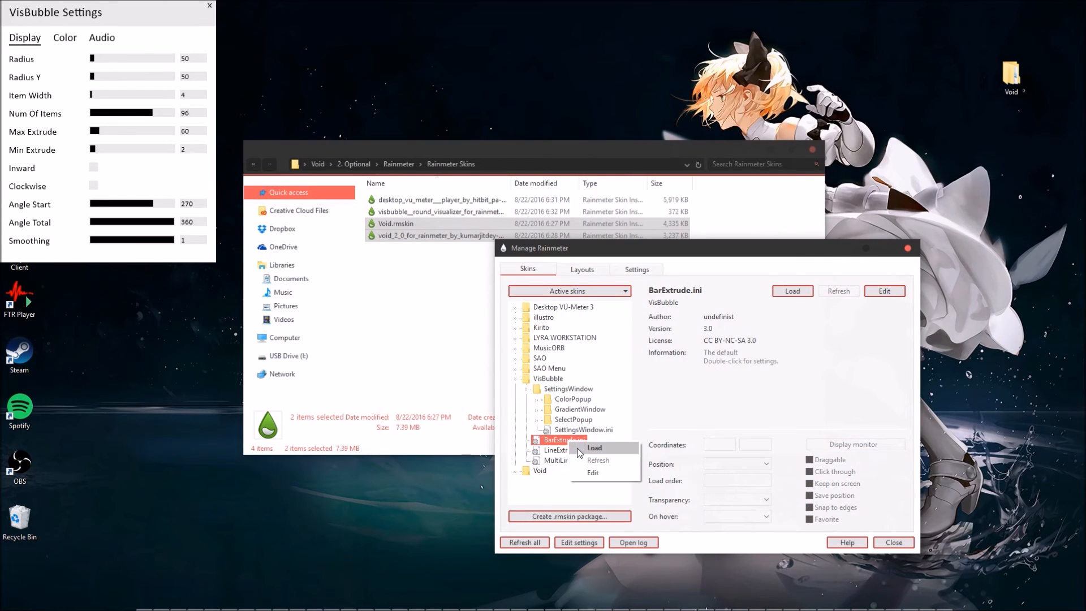
click(578, 451)
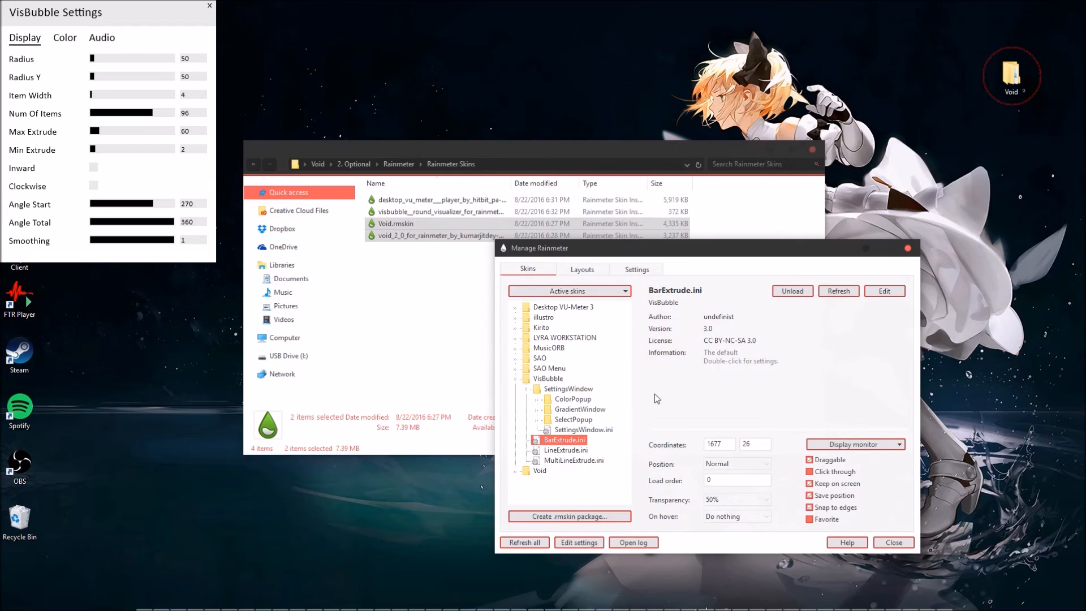
Reopen the BarExtrude.ini configuration in Notepad, check its variables and meter styles, and close it.
click(888, 289)
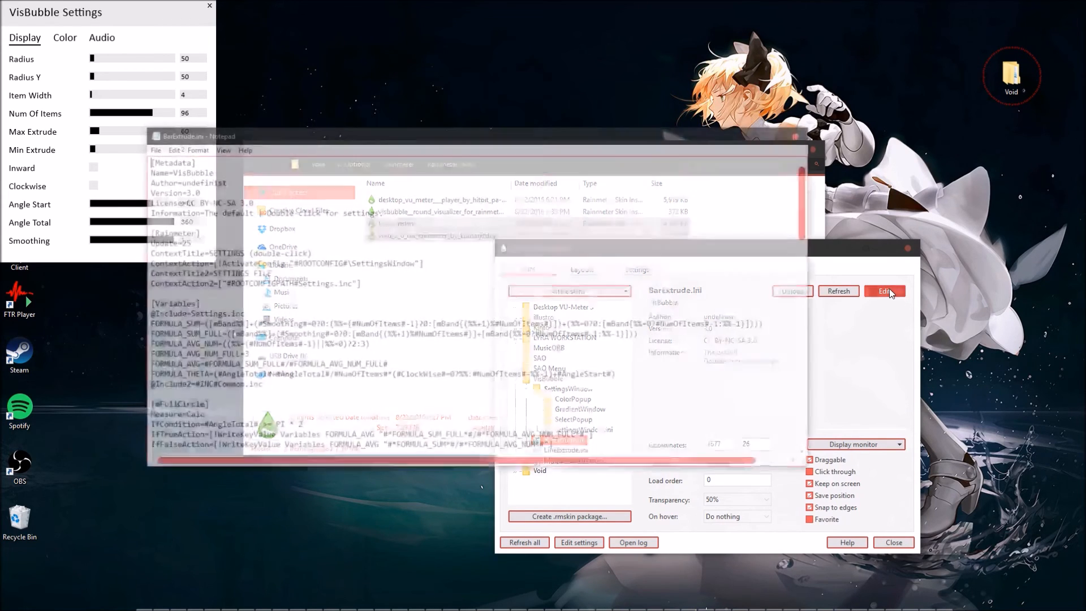
scroll(326, 351, down, 6)
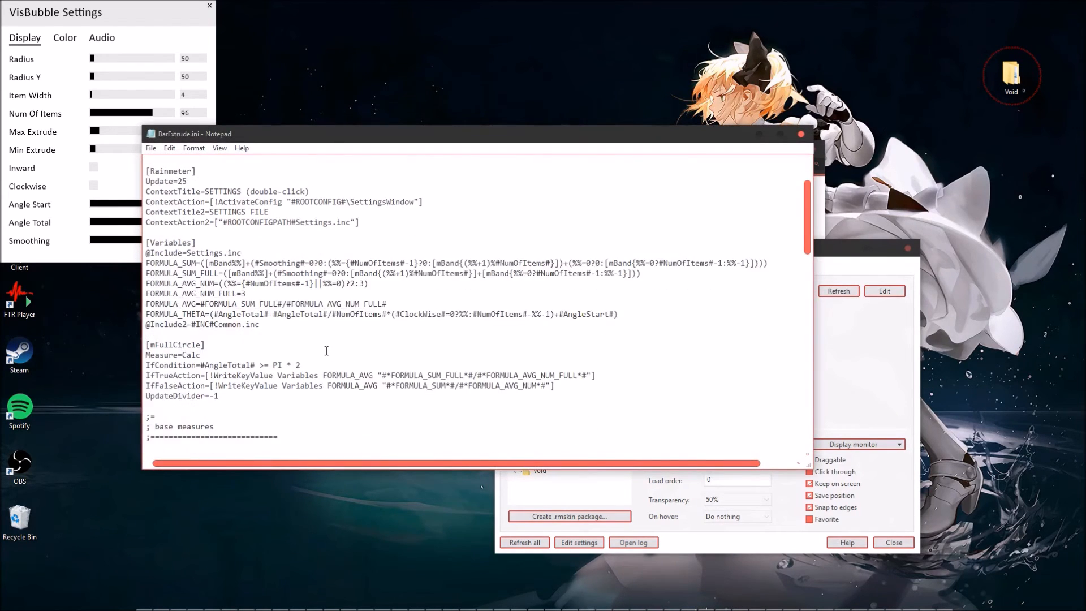
scroll(326, 351, down, 5)
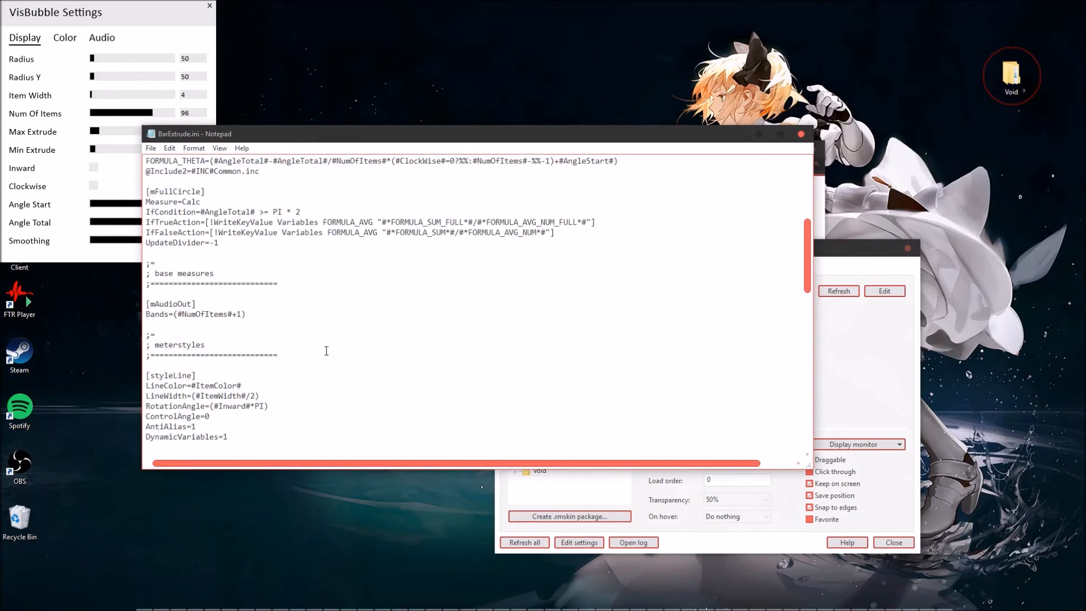
scroll(327, 351, down, 9)
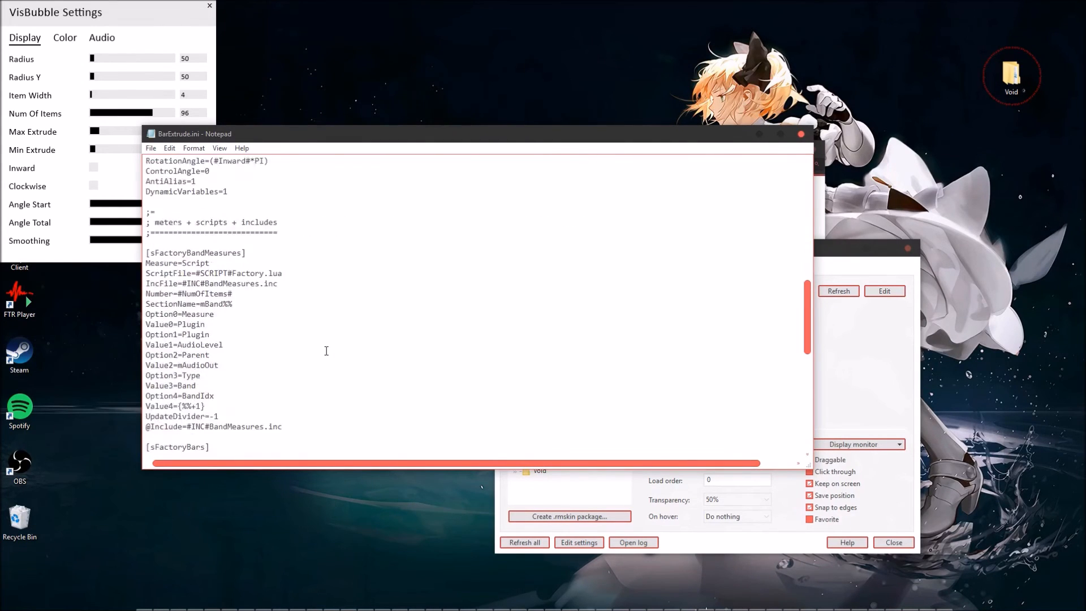
click(801, 134)
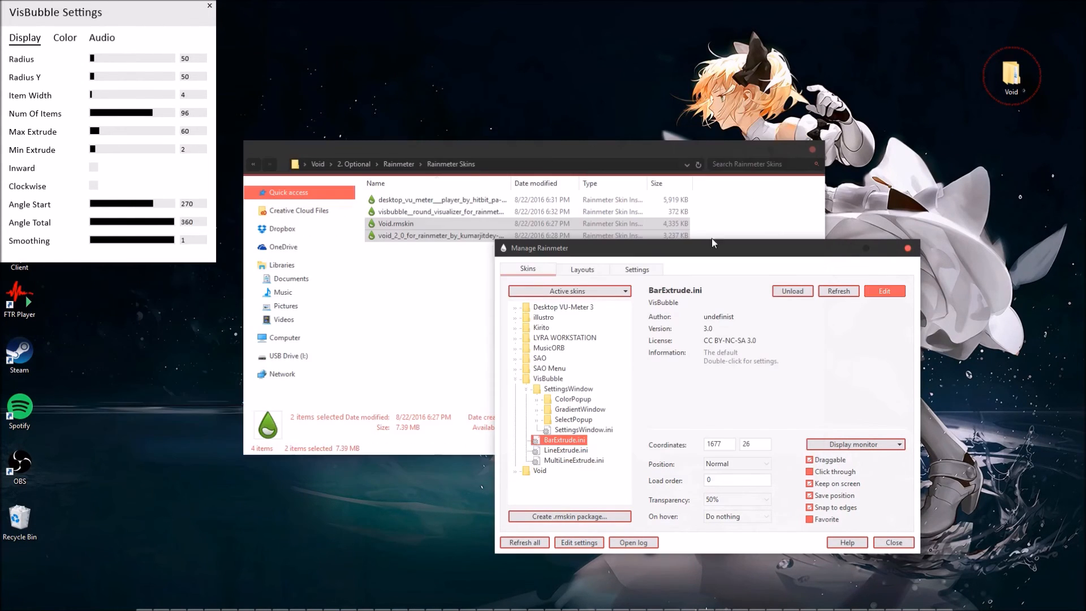
Open SettingsWindow.ini from VisBubble's SettingsWindow folder in Notepad, look through its styles, script and color sections, and close the file.
click(566, 430)
click(884, 291)
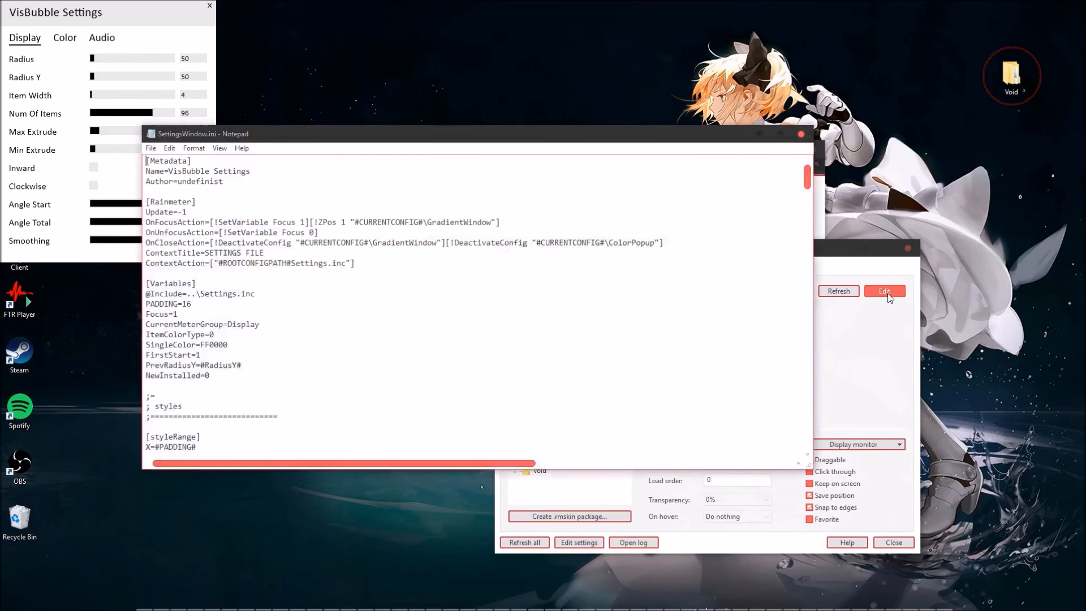
scroll(442, 352, down, 5)
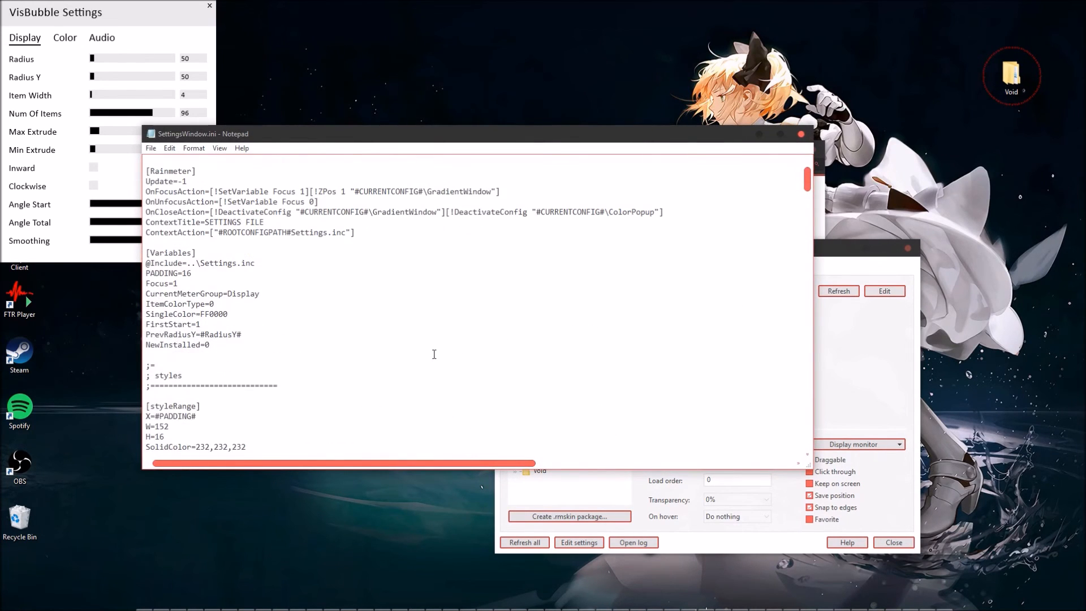
scroll(434, 354, down, 12)
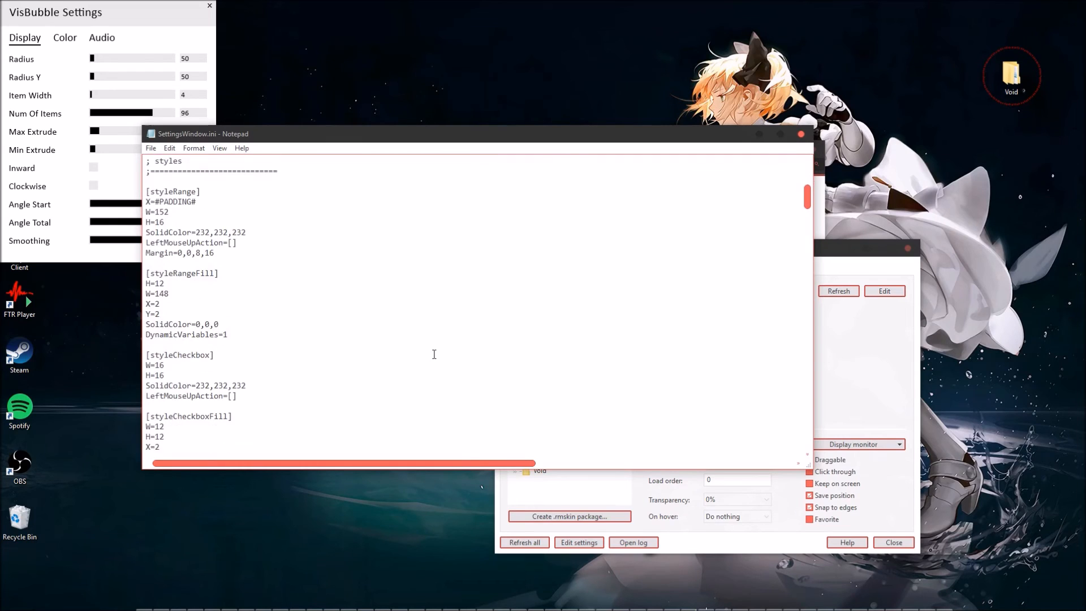
scroll(434, 354, down, 15)
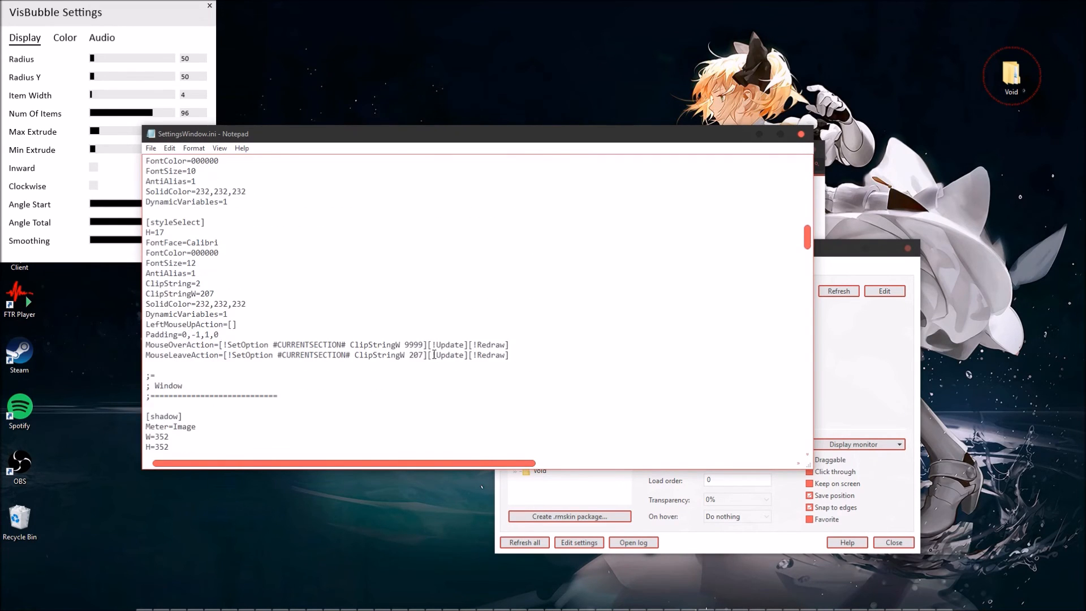
scroll(434, 355, down, 15)
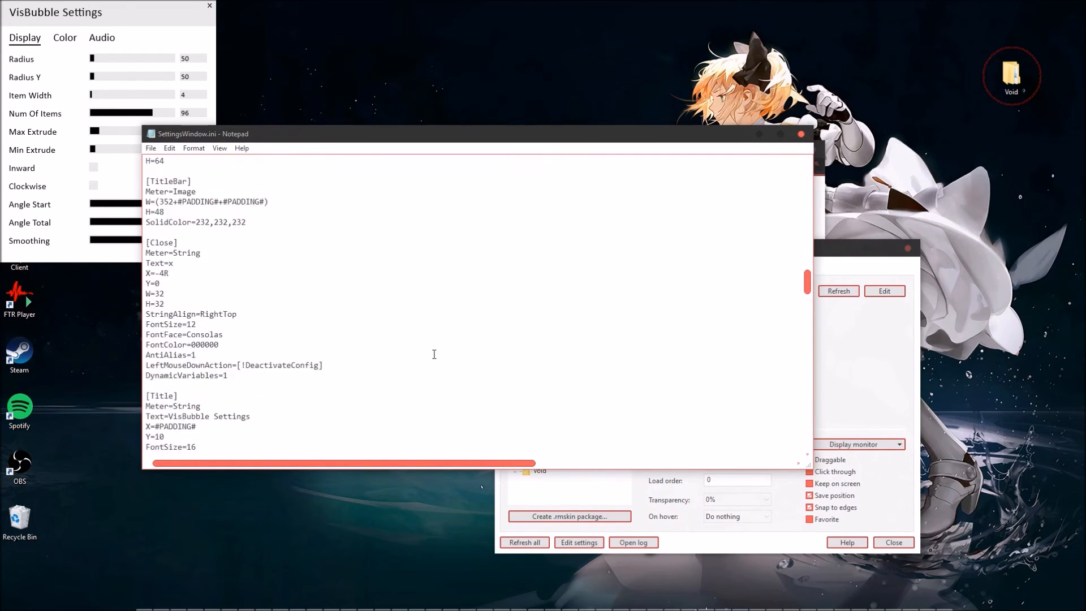
scroll(434, 355, down, 15)
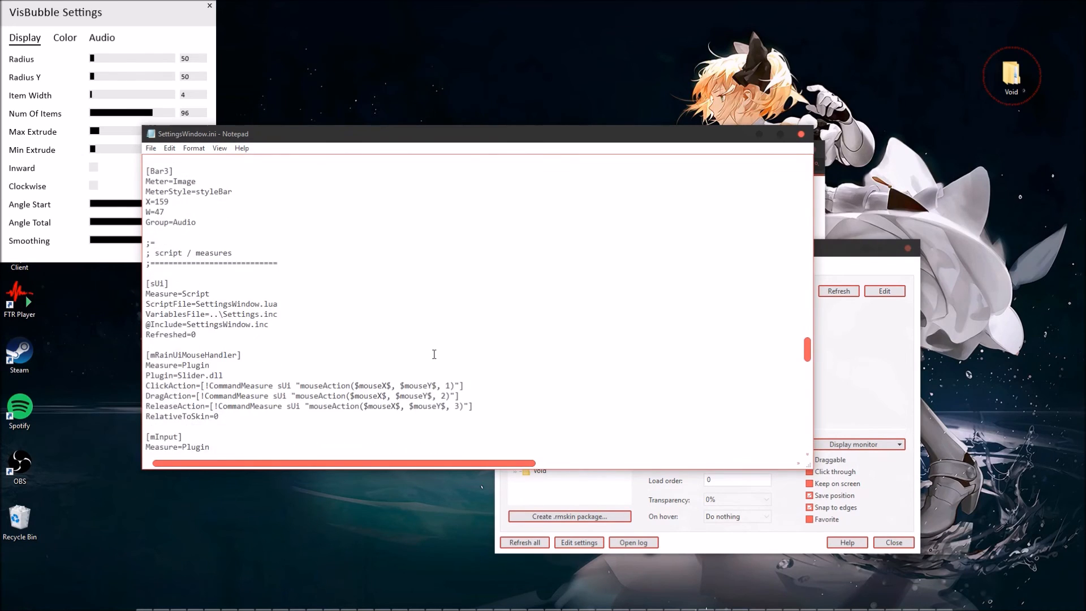
scroll(434, 354, down, 3)
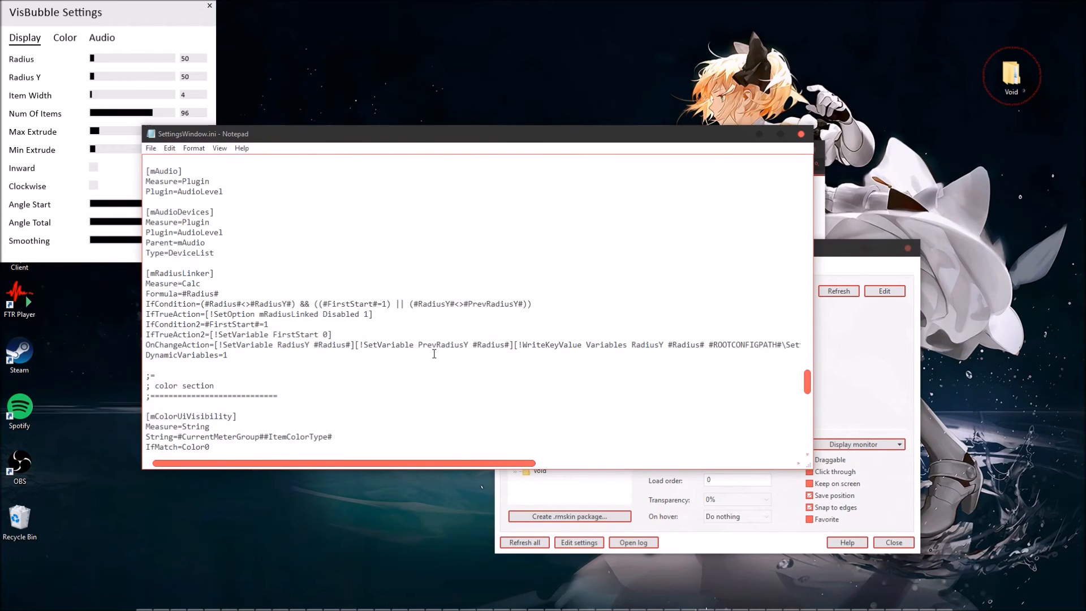
scroll(434, 354, down, 15)
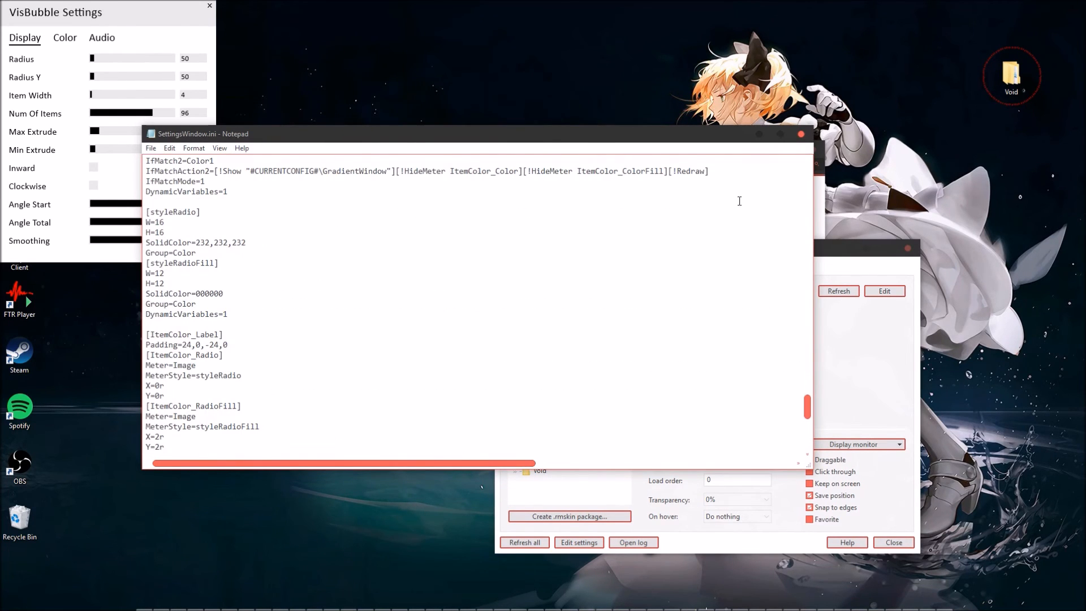
click(802, 136)
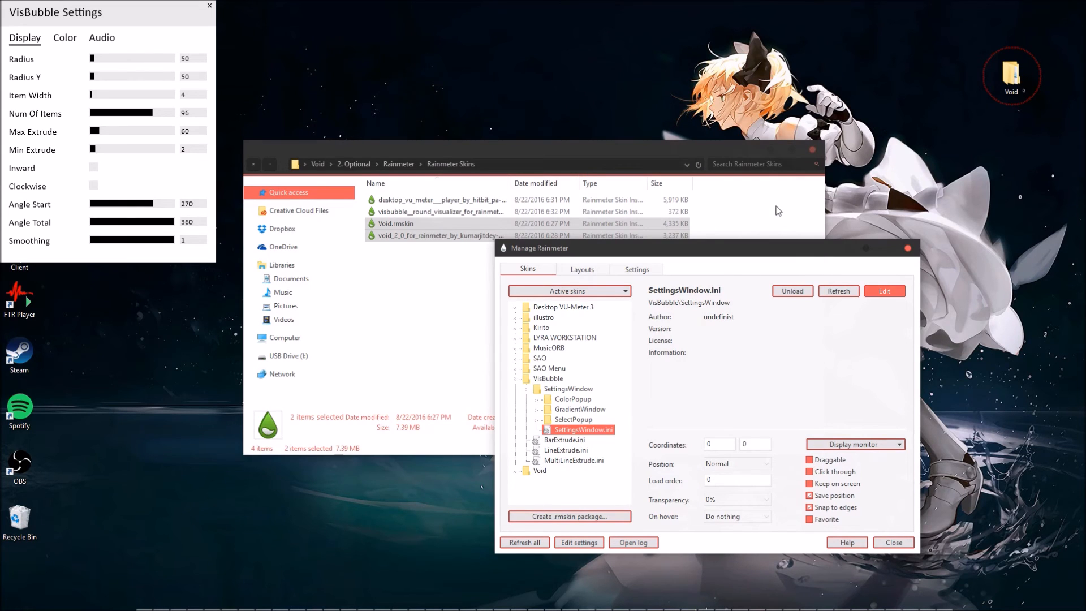
drag(947, 27, 1065, 142)
click(1065, 142)
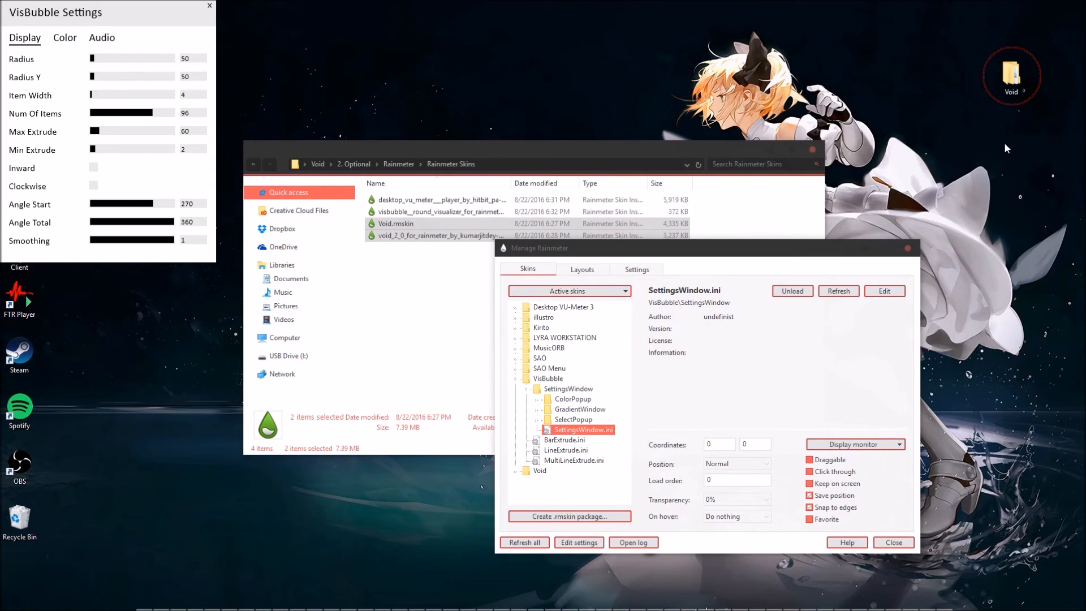
Minimize the Rainmeter Skins folder window and move VisBubble Settings beside the Manage Rainmeter window.
click(544, 156)
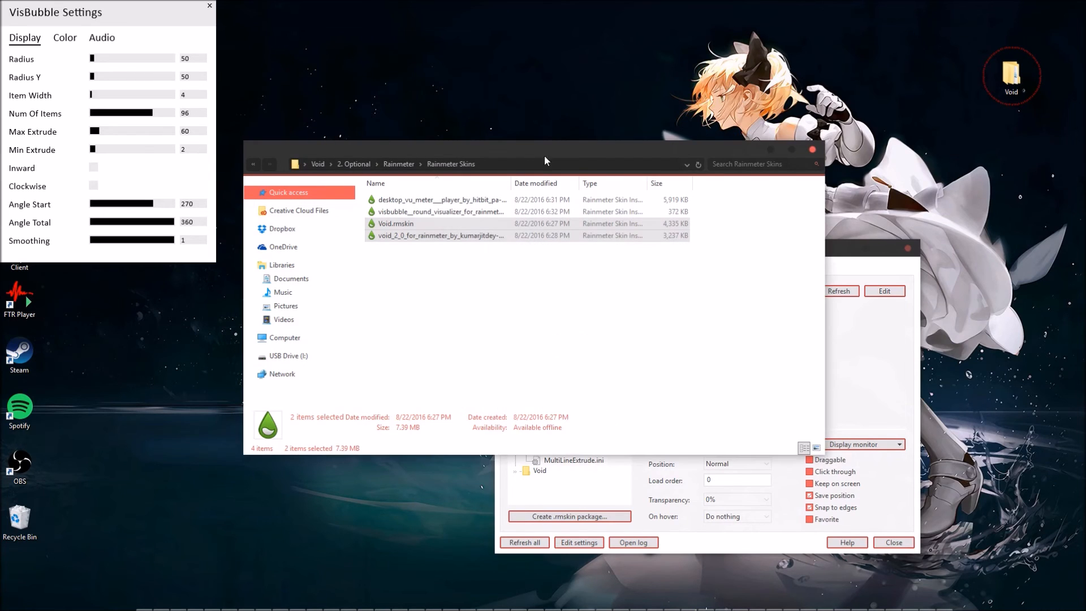
click(767, 151)
drag(142, 16, 369, 262)
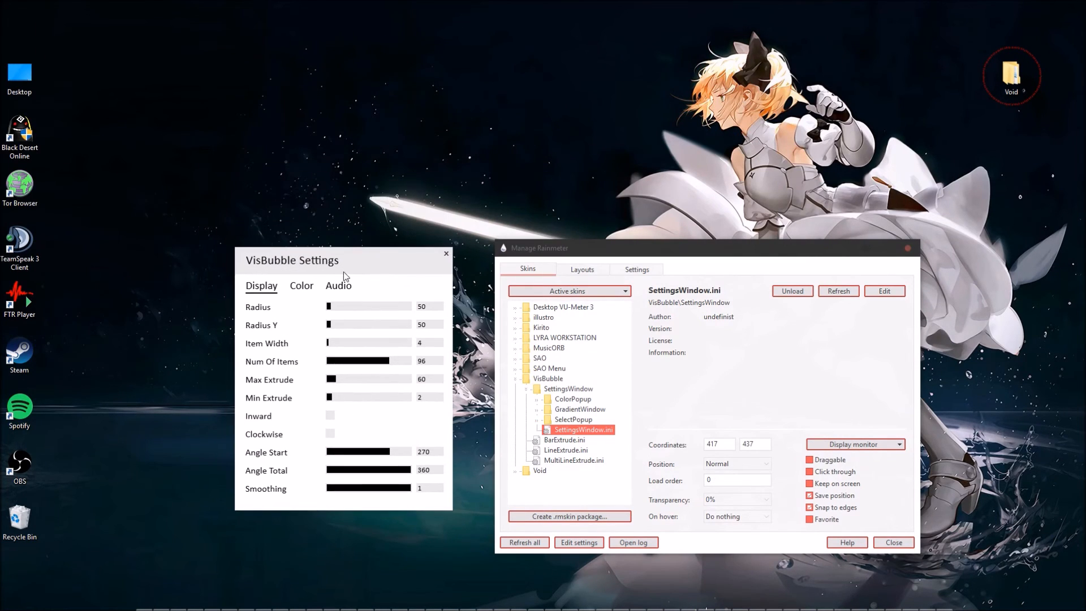
Look through the VisBubble color picker and audio options, and return to the display settings.
click(297, 289)
click(330, 308)
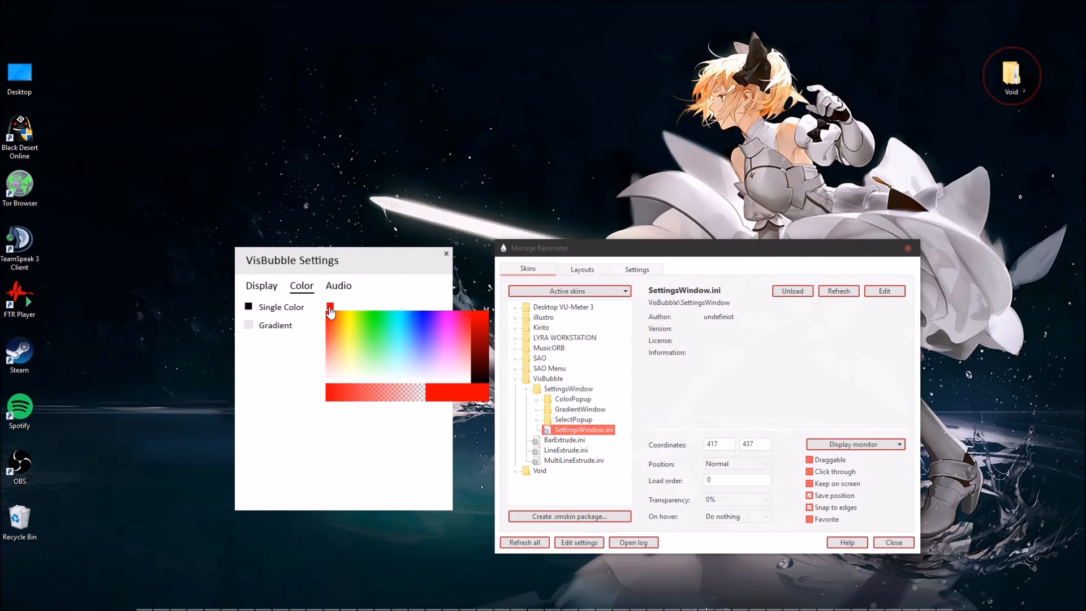
click(347, 309)
click(338, 287)
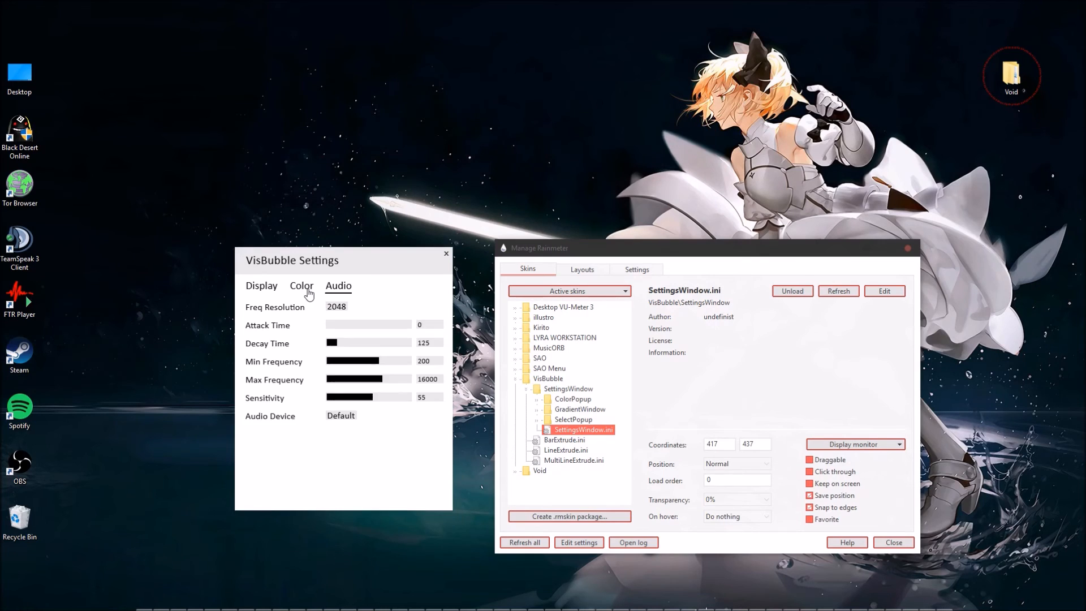
click(301, 286)
click(329, 308)
click(338, 290)
click(270, 284)
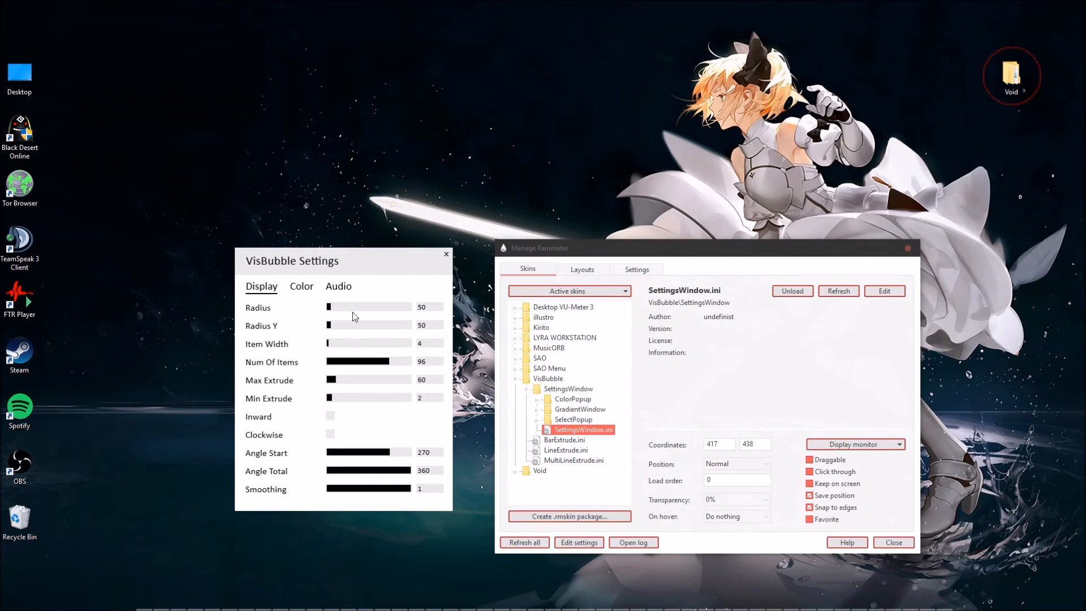
Try VisBubble's Smoothing at 0 and set it back to 1.
click(430, 308)
click(431, 308)
click(435, 364)
drag(400, 492, 320, 497)
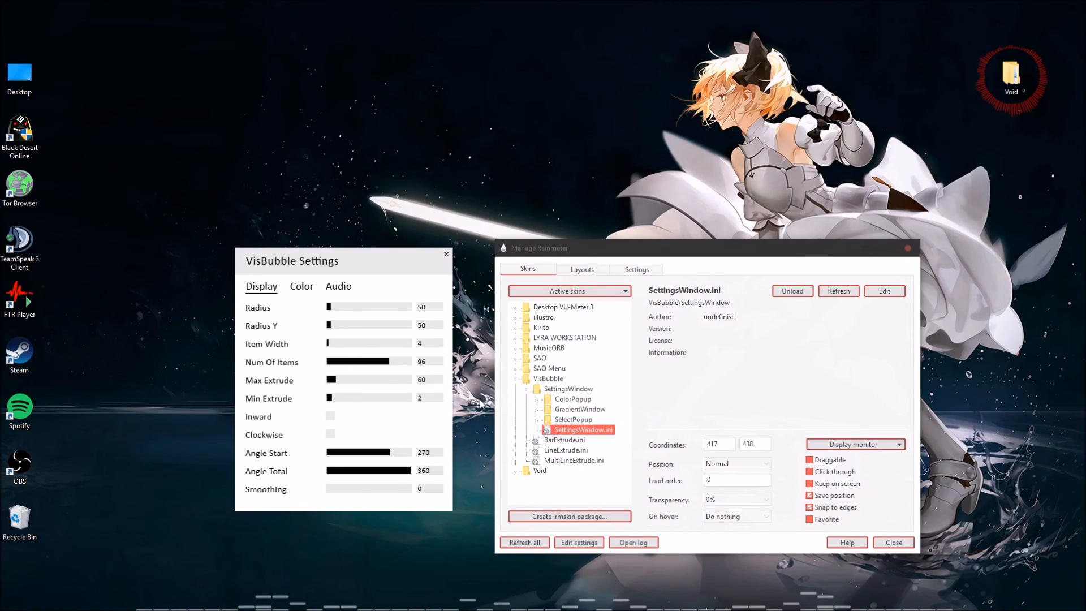
click(406, 490)
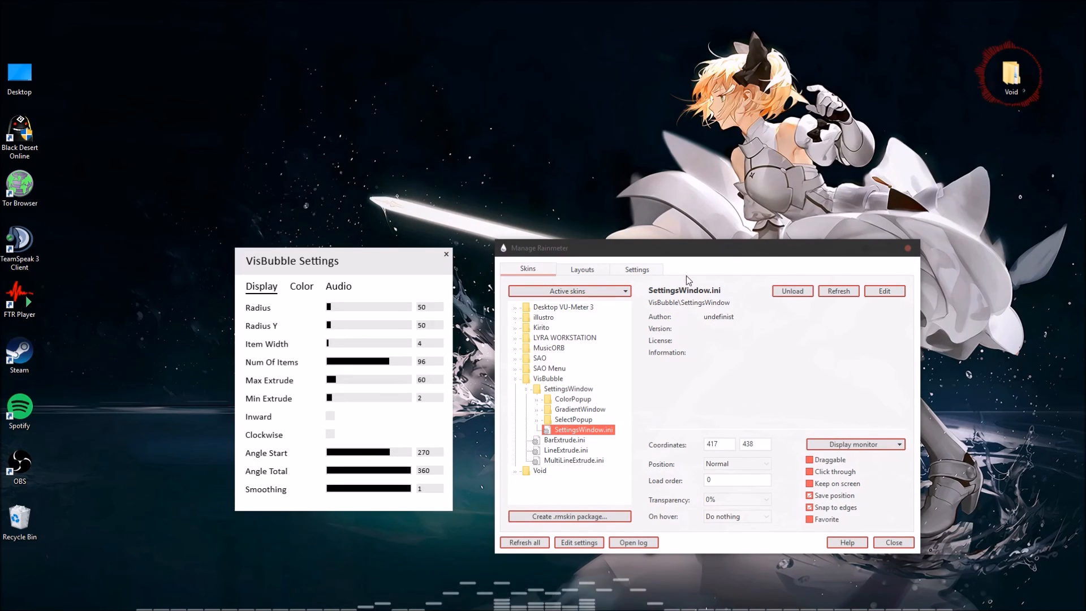
Close VisBubble Settings, load SettingsWindow.ini from VisBubble's SettingsWindow folder again, and unload and reload it repeatedly.
click(446, 255)
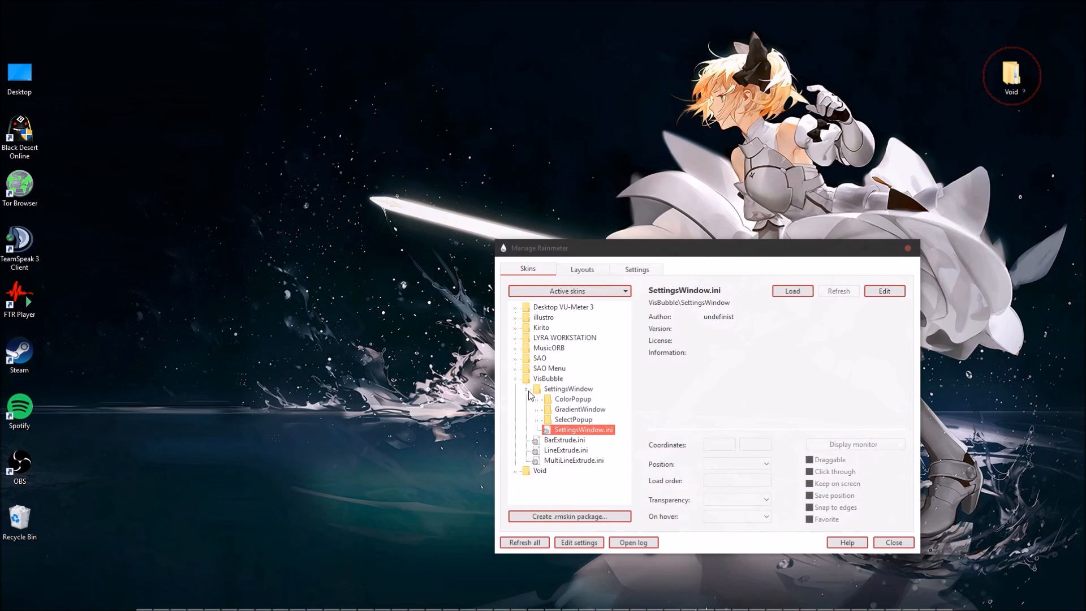
click(567, 390)
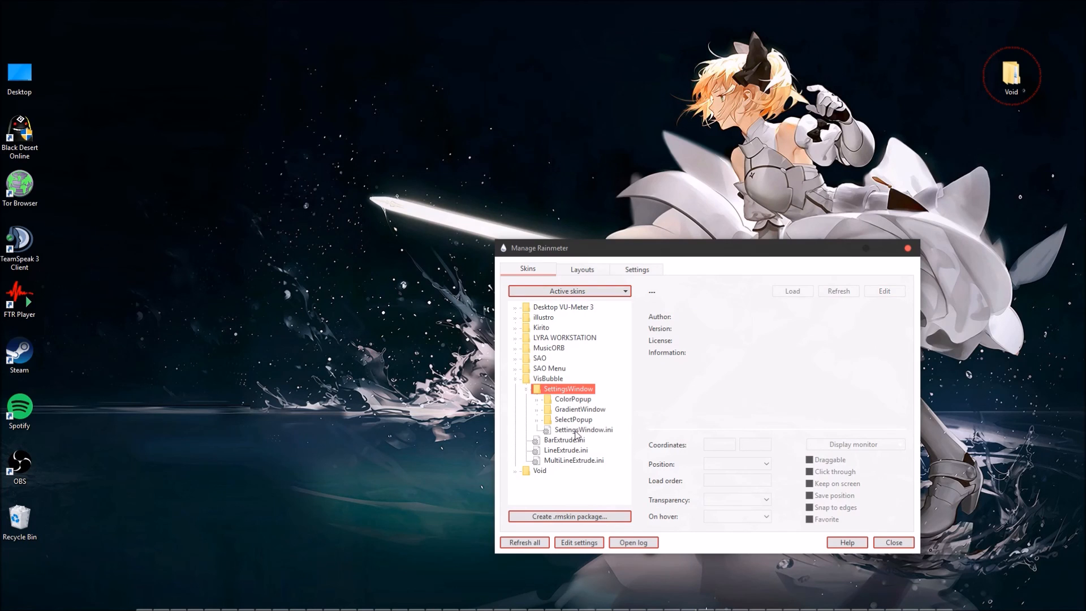
click(575, 433)
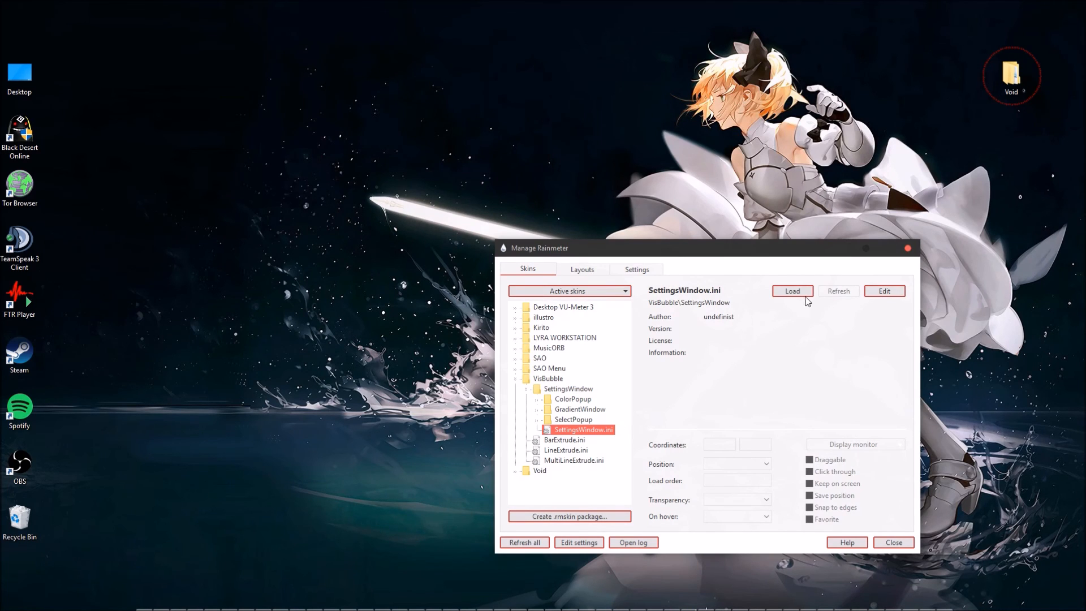
click(792, 292)
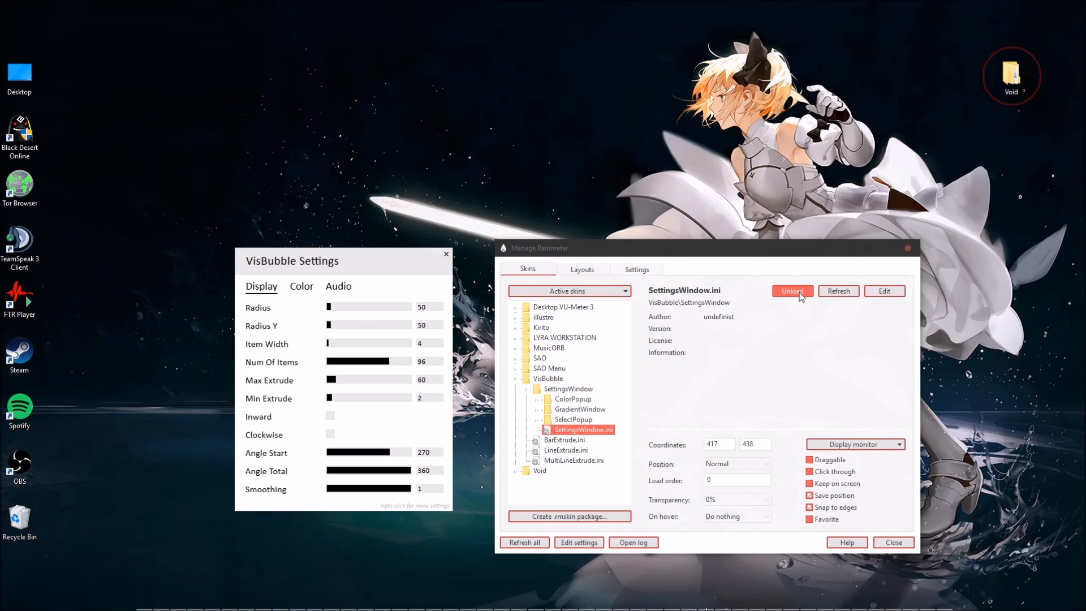
click(800, 295)
click(801, 295)
click(800, 294)
click(801, 295)
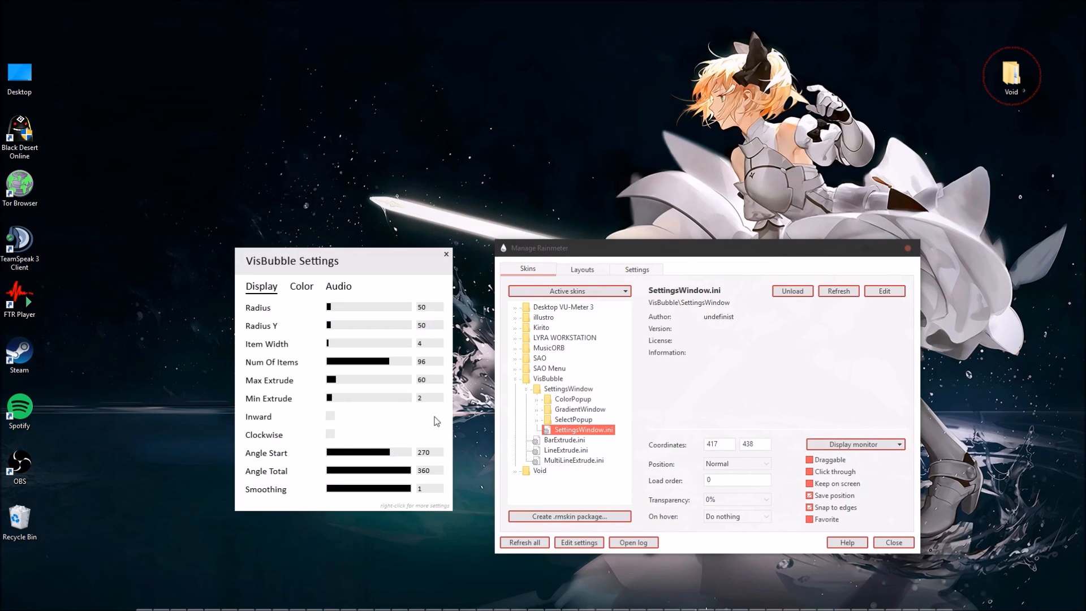
Close VisBubble Settings and the Manage Rainmeter window.
click(330, 418)
click(330, 434)
click(446, 254)
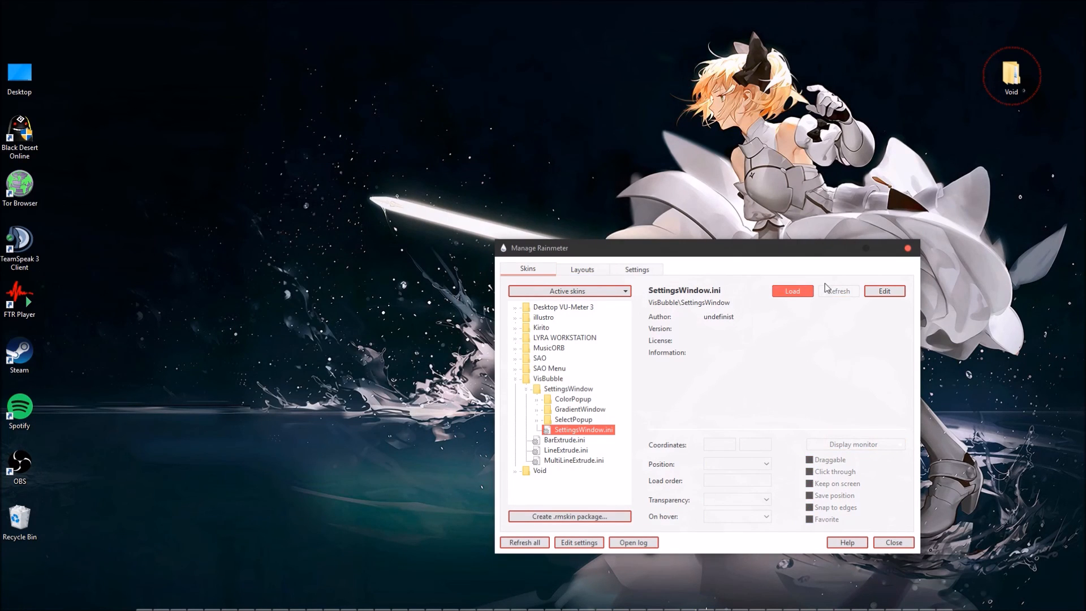
click(899, 544)
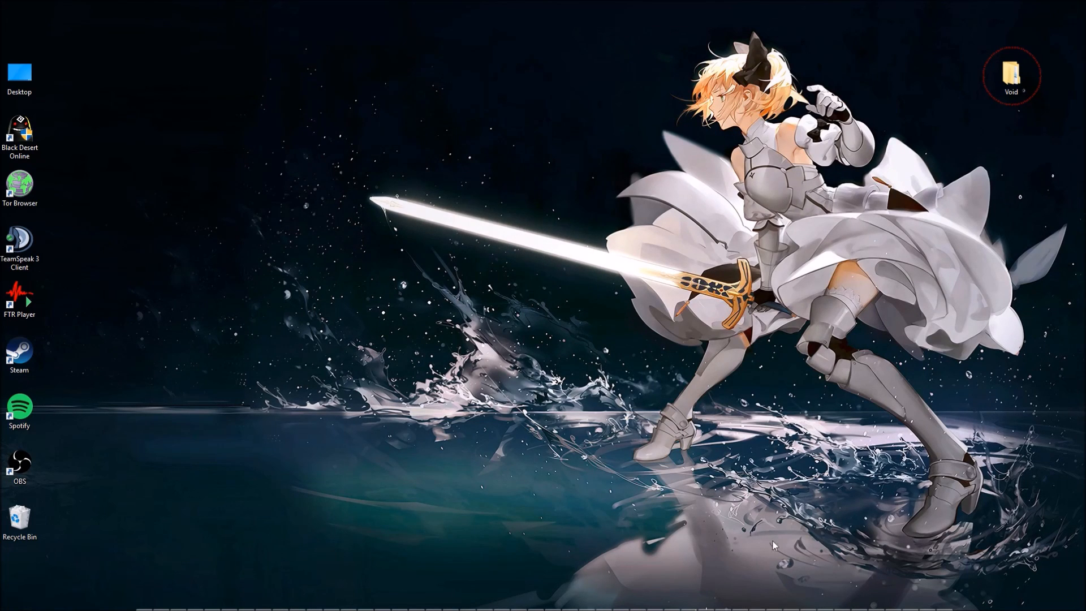
Open VisBubble's Settings.inc from the skin around the Void folder, check the extrude, inward and radius variables, and close it.
right_click(1009, 103)
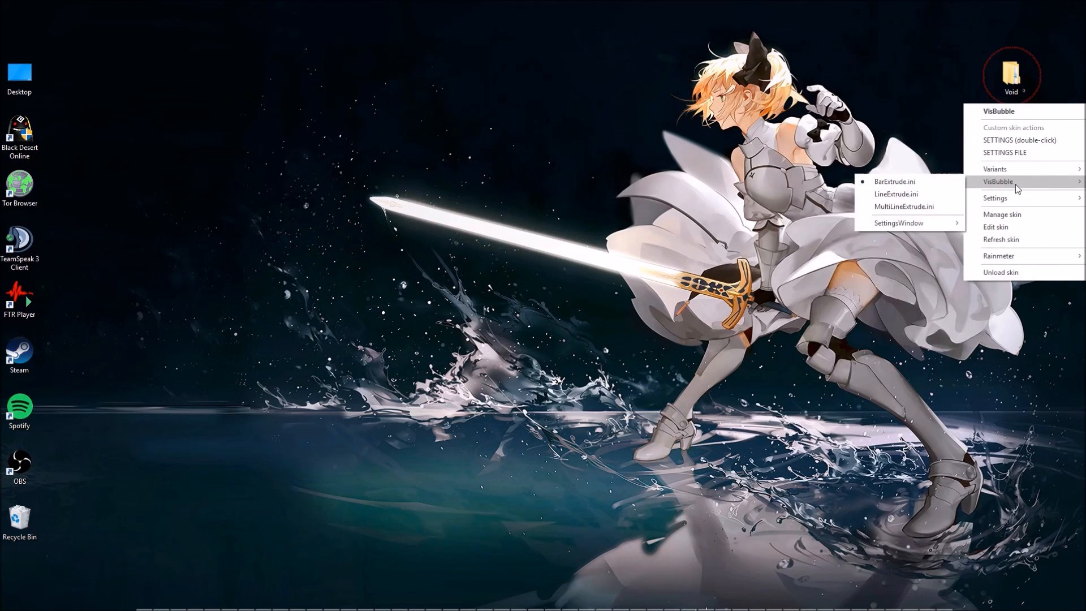
click(1013, 154)
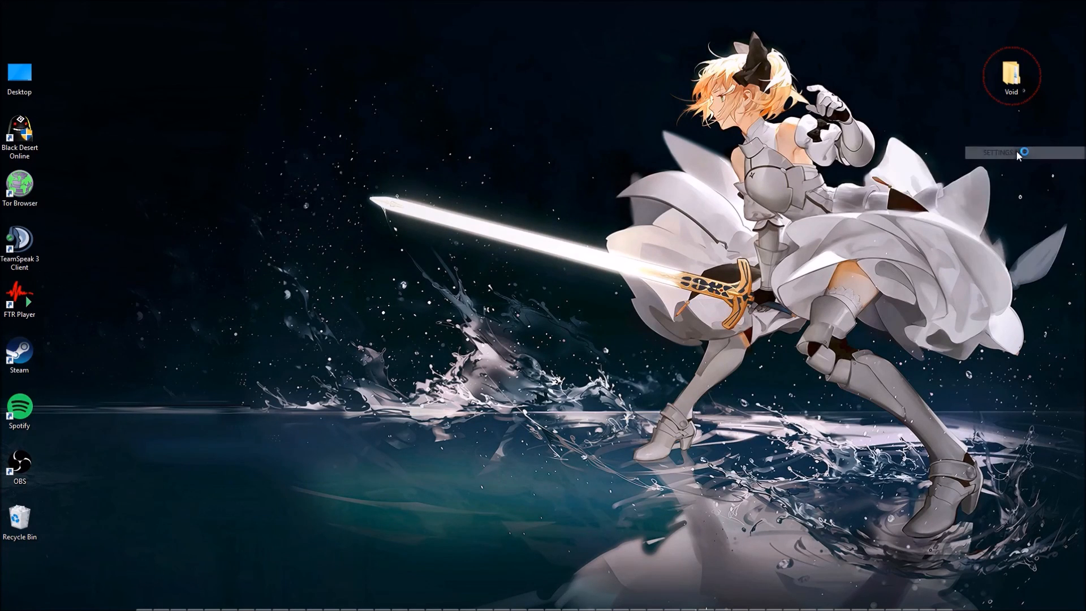
drag(384, 258, 526, 1)
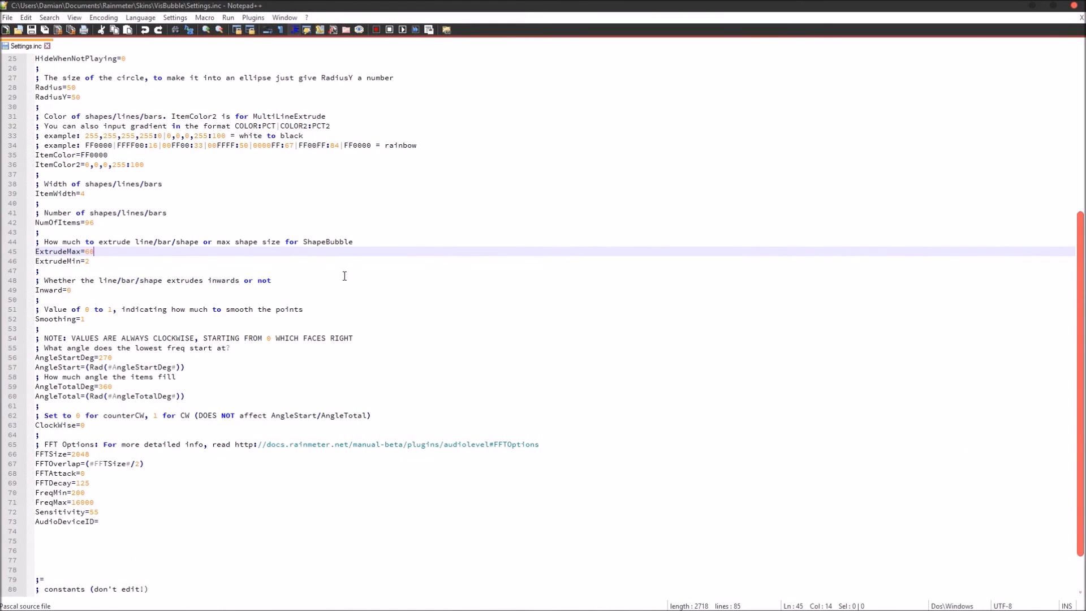
drag(95, 251, 87, 251)
scroll(107, 263, up, 2)
drag(95, 281, 72, 271)
scroll(83, 250, up, 4)
click(77, 261)
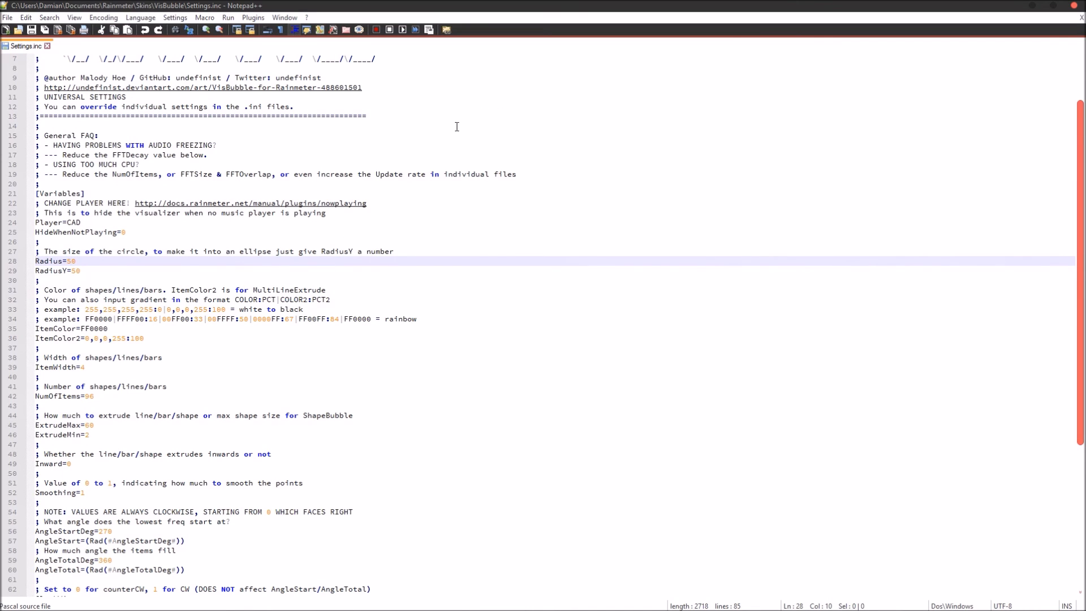
click(1074, 6)
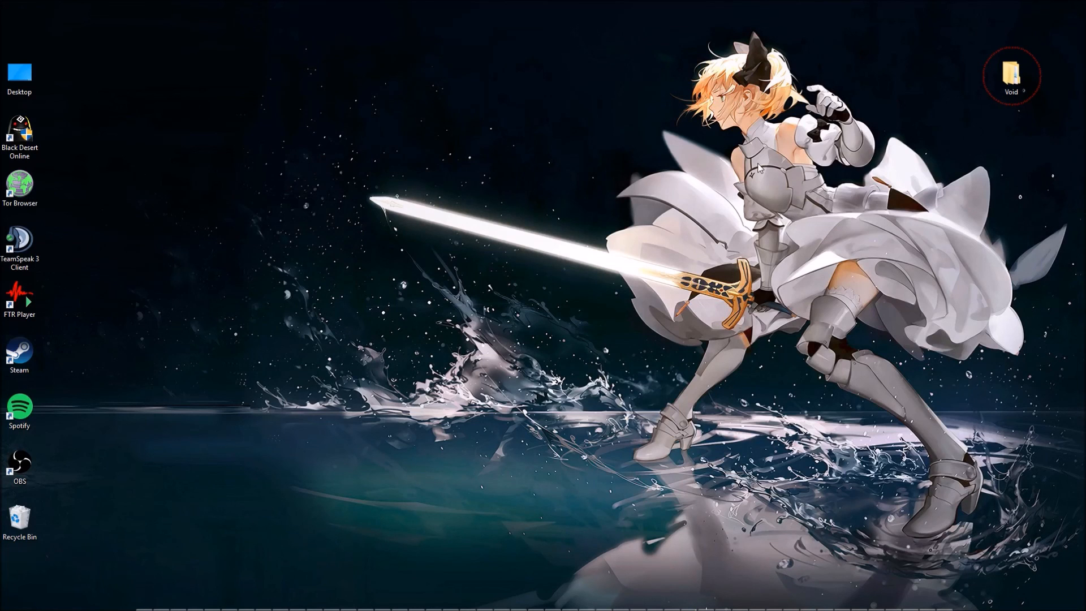
Reopen Manage Rainmeter from the notification area, view the Void skin's resolution variants, and close the window.
mouse_move(494, 608)
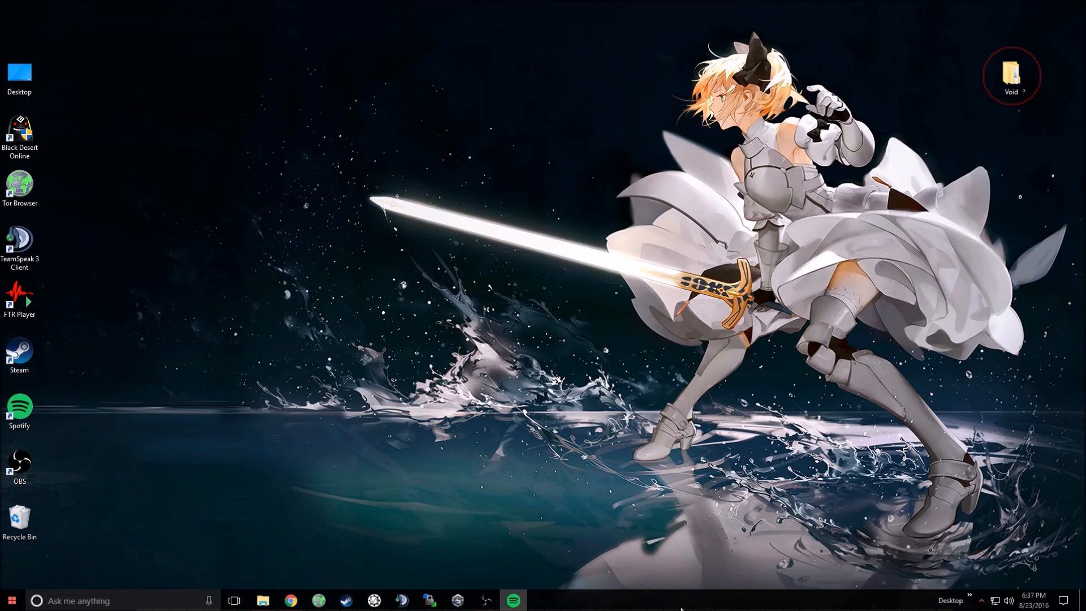
click(982, 601)
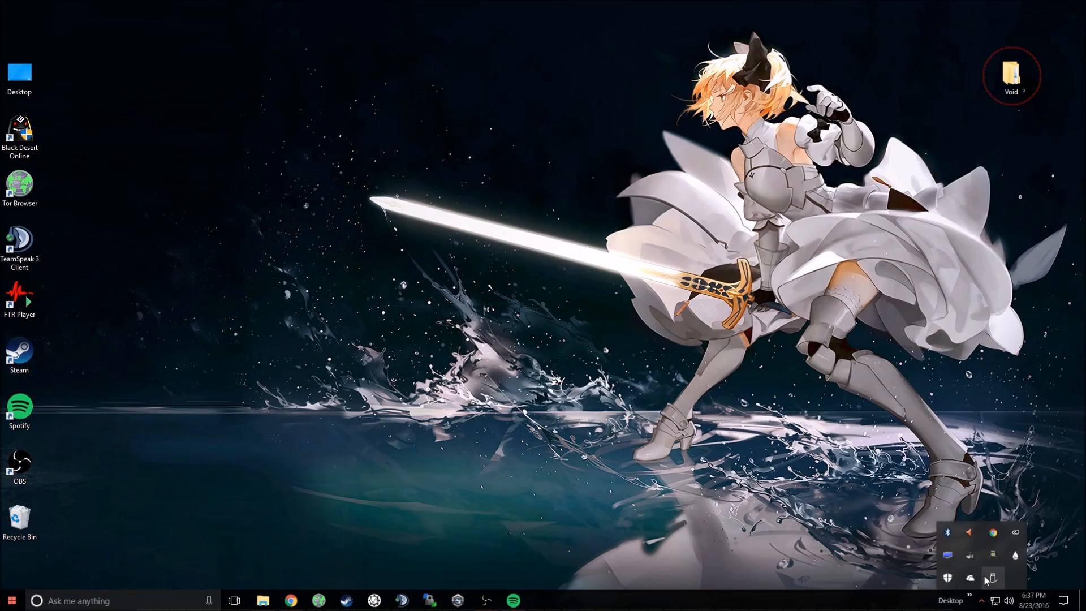
click(1011, 556)
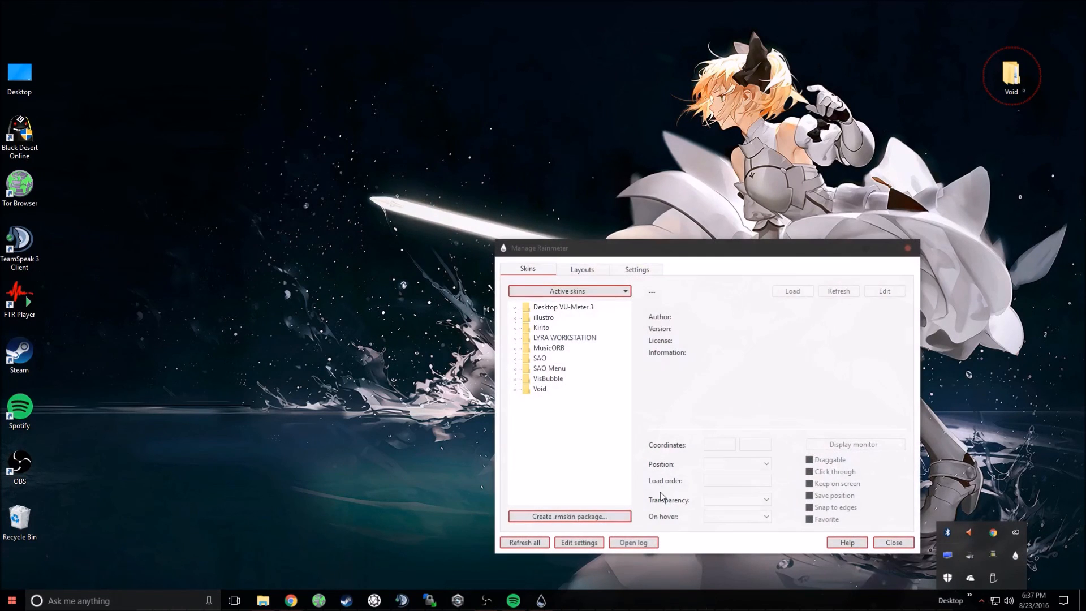
click(515, 389)
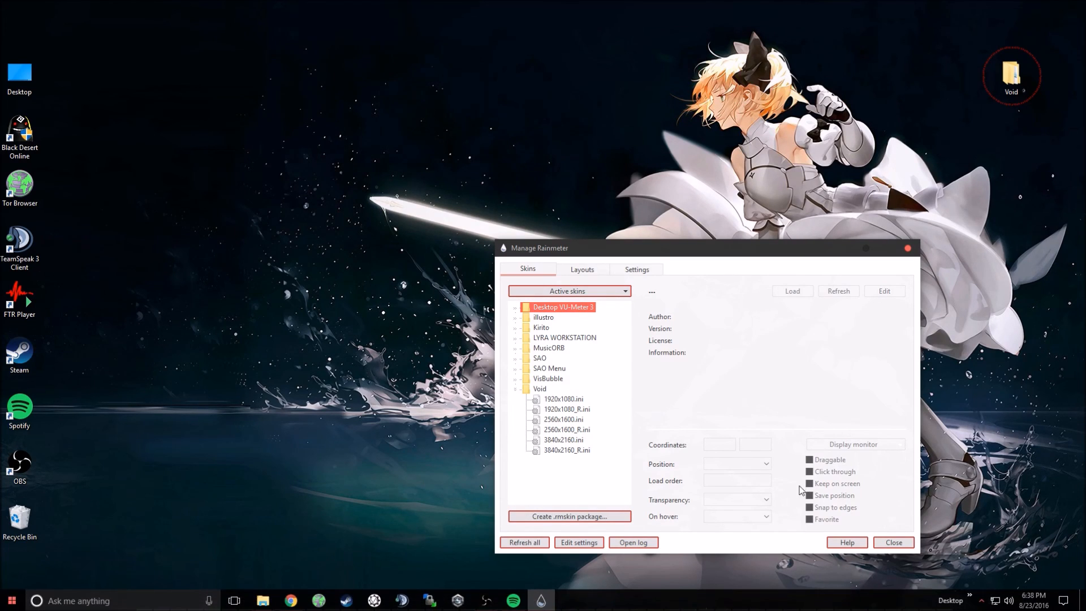
click(895, 540)
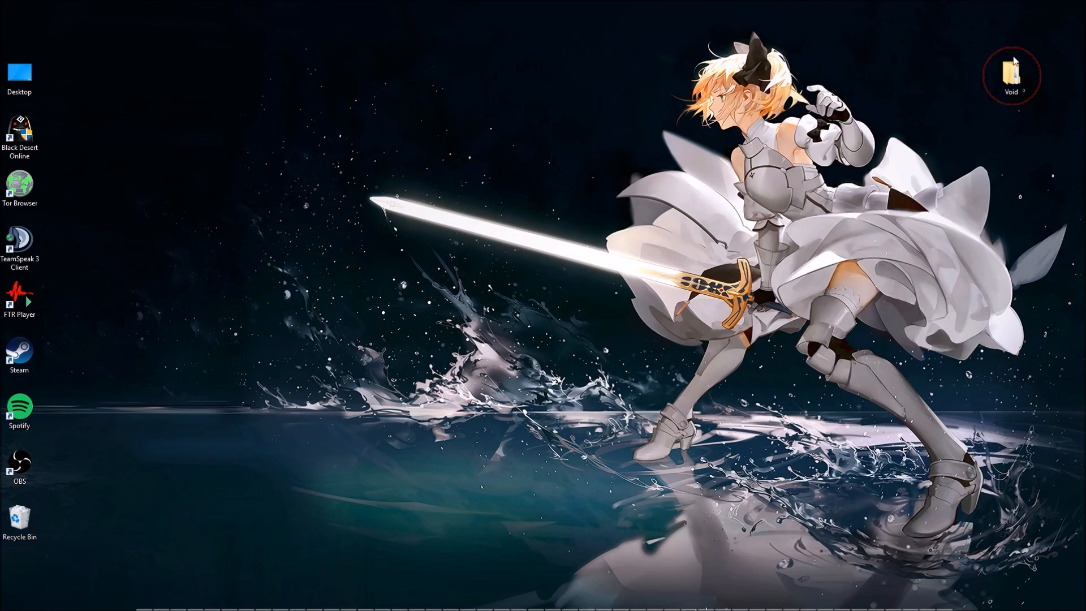
Run StartIsBackPlusPlus_setup.exe from the Void theme's 2. Optional\Startisback folder and choose to install for everyone.
double_click(1012, 78)
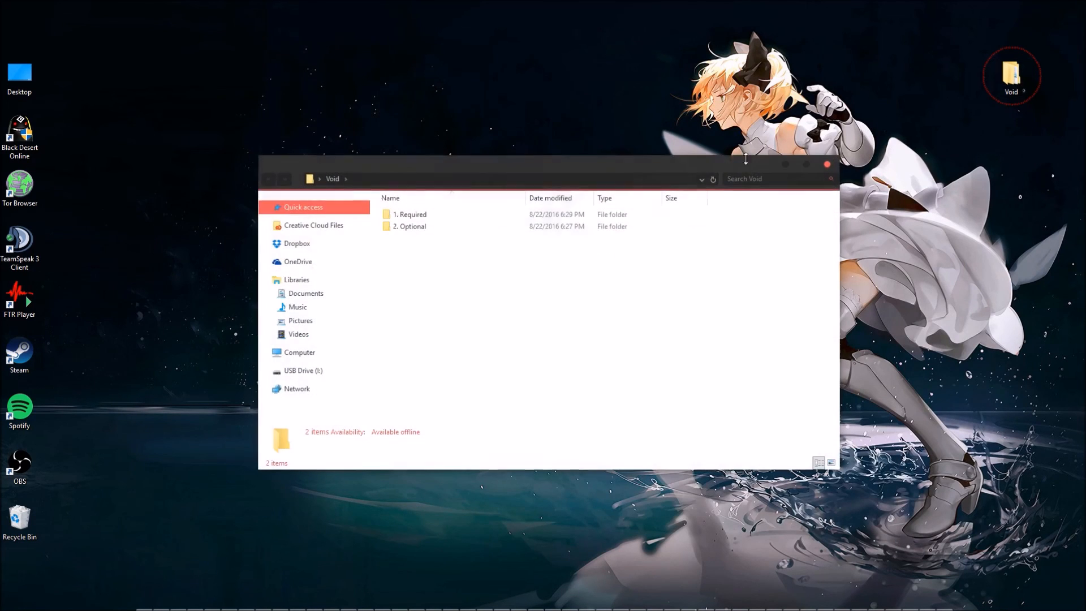
double_click(488, 232)
click(467, 244)
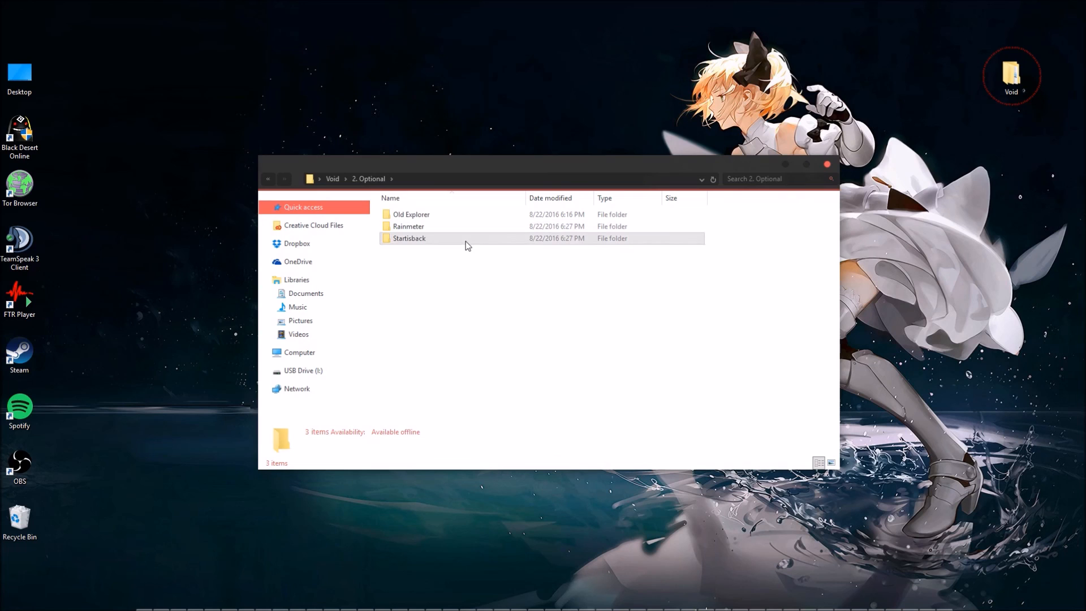
double_click(464, 243)
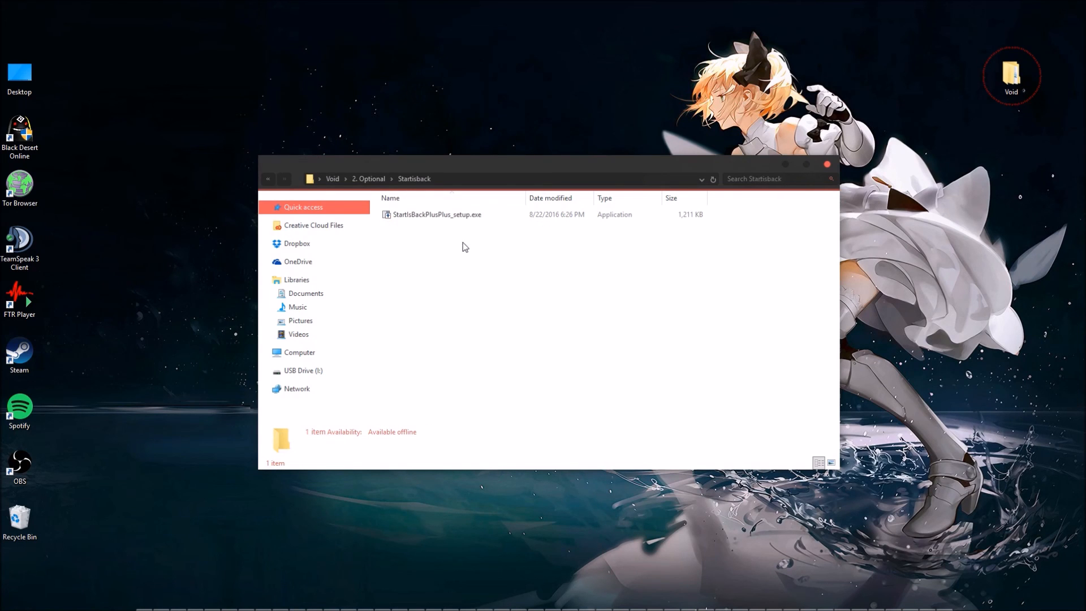
double_click(462, 219)
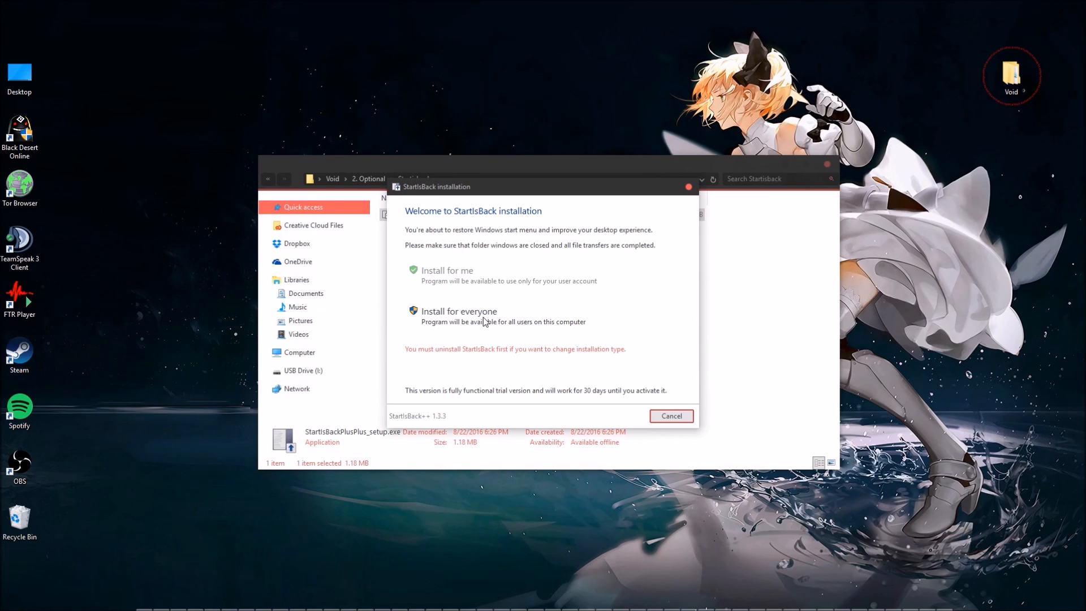
click(484, 317)
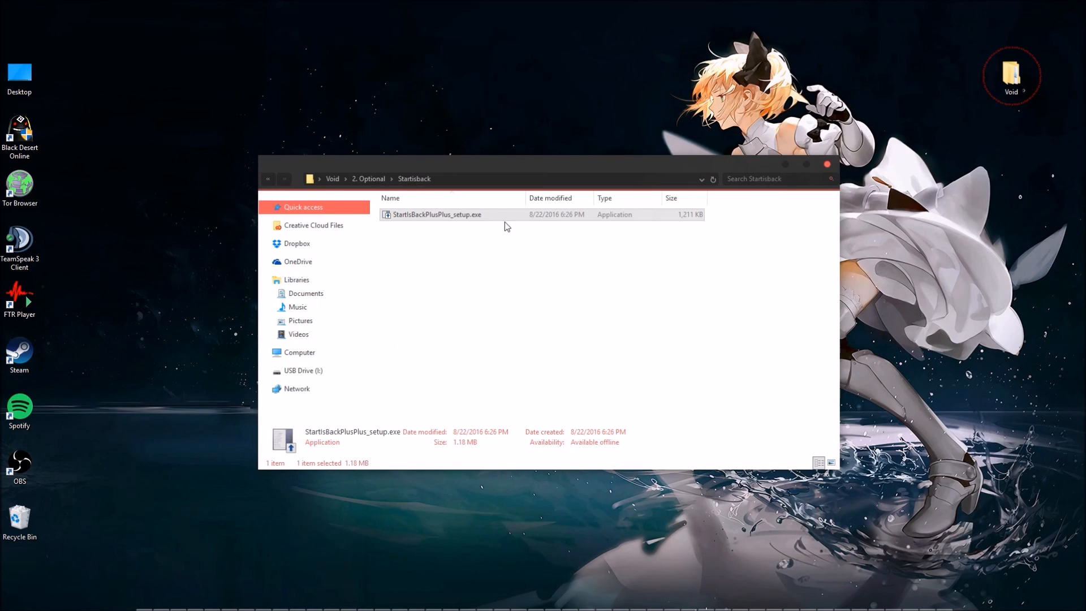
Reopen the StartIsBack installer to review its welcome page and cancel it.
double_click(504, 216)
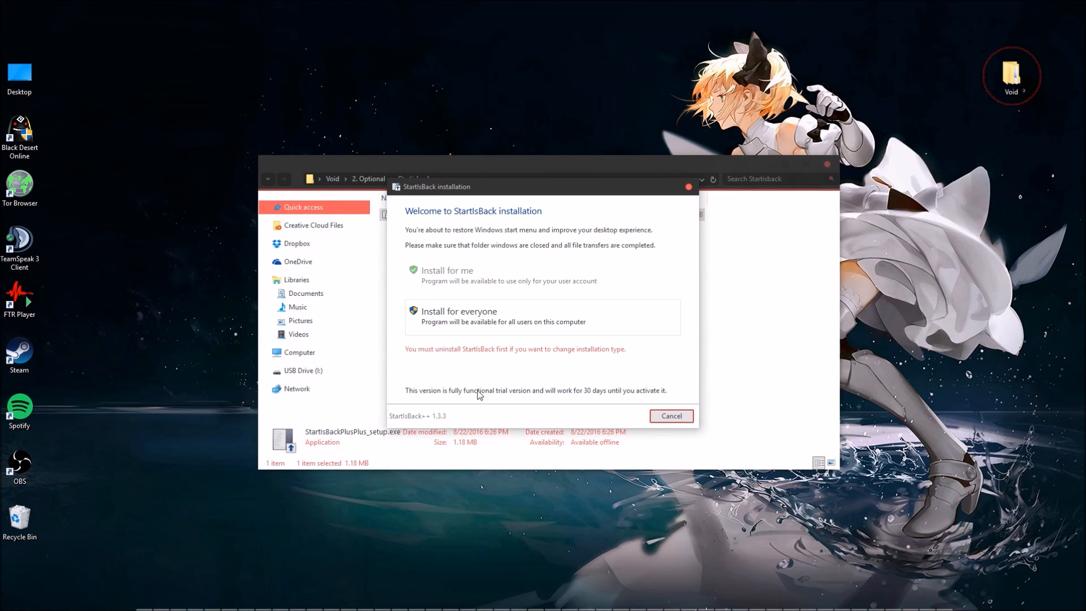
click(673, 416)
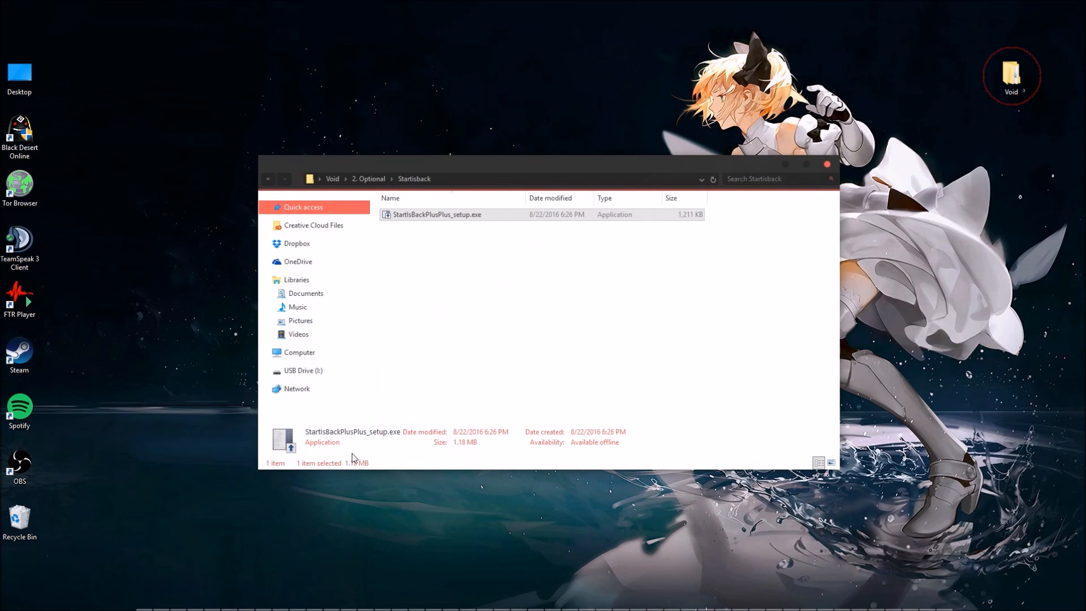
View the StartIsBack Start menu, close it, and go back to the 2. Optional folder.
mouse_move(90, 608)
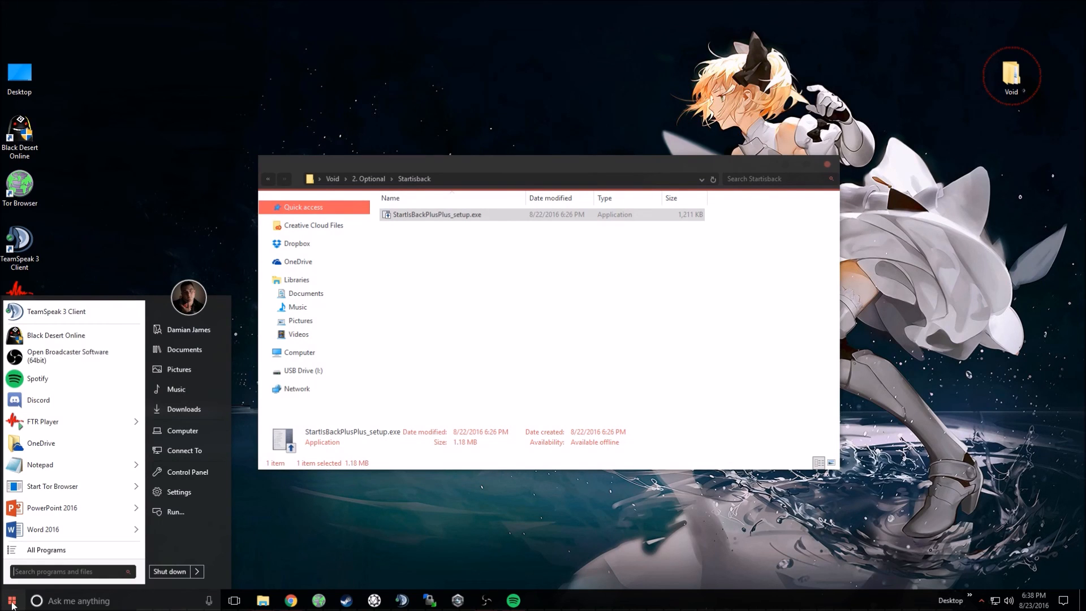
click(4, 606)
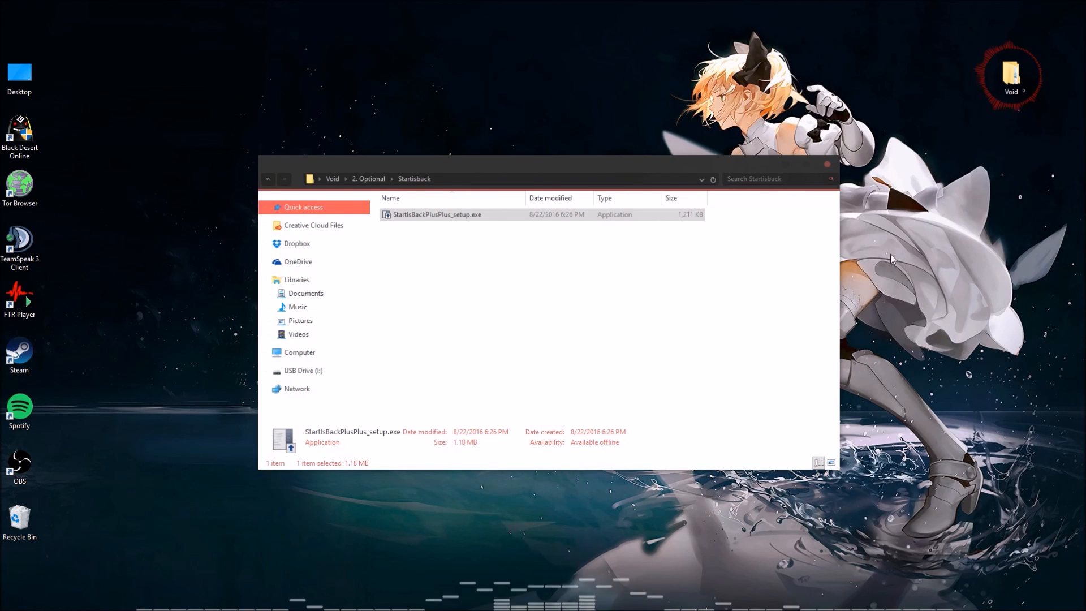
click(268, 179)
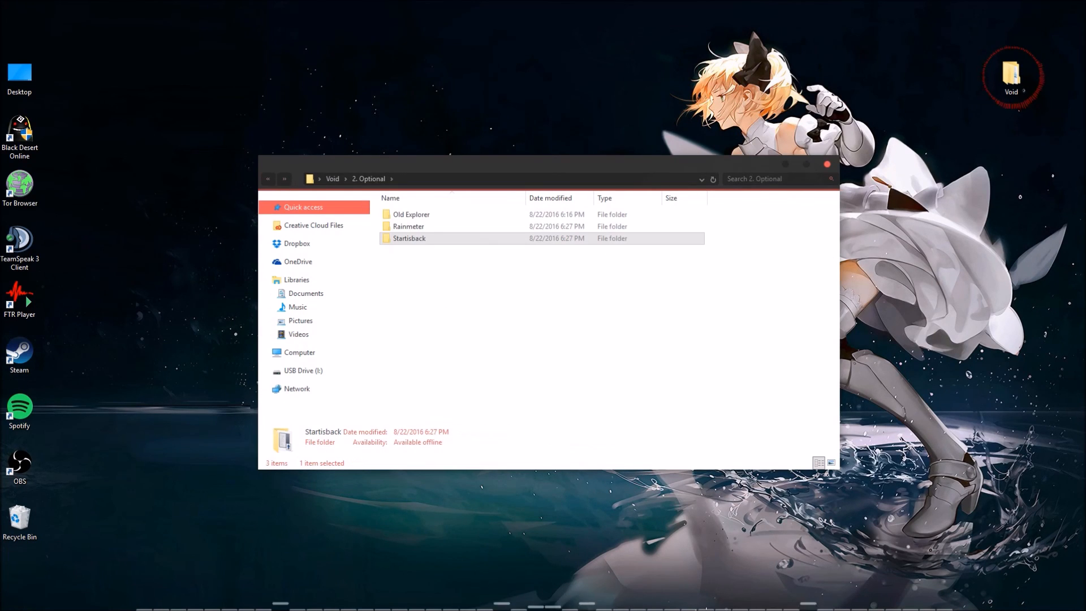